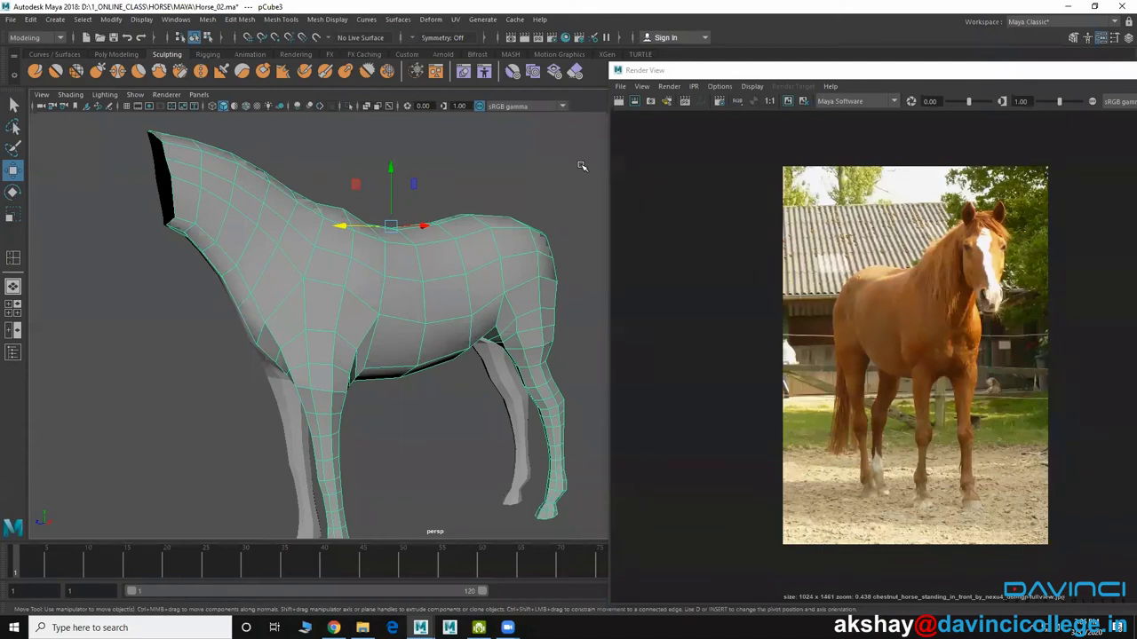
# Deselect the horse mesh and orbit from the front to a high three-quarter view
pyautogui.click(479, 627)
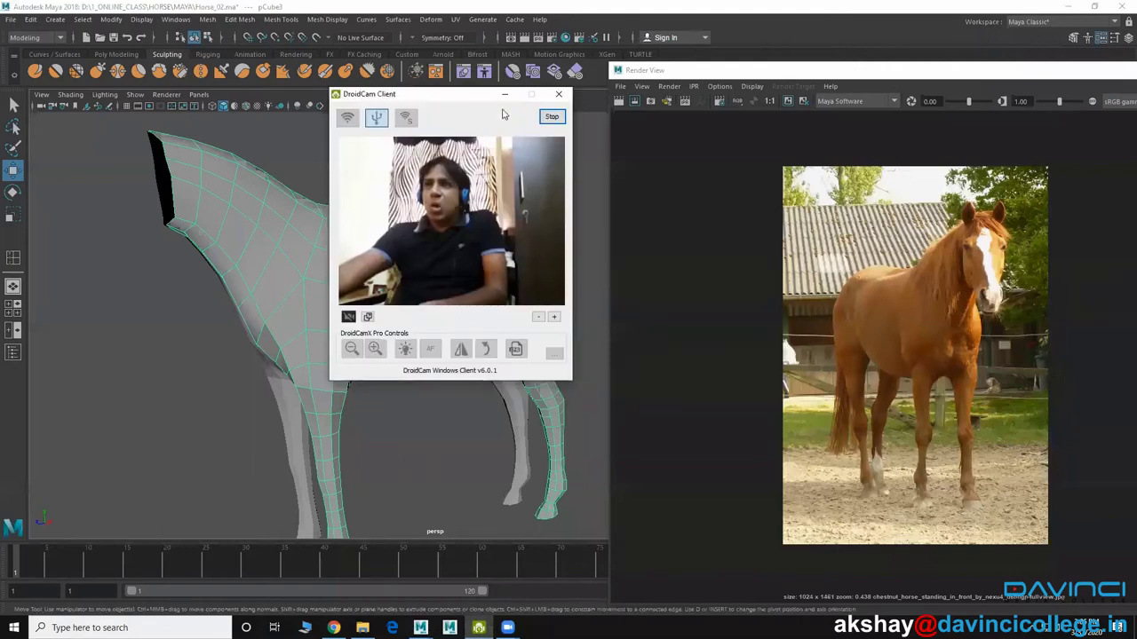
pyautogui.click(505, 95)
pyautogui.click(546, 178)
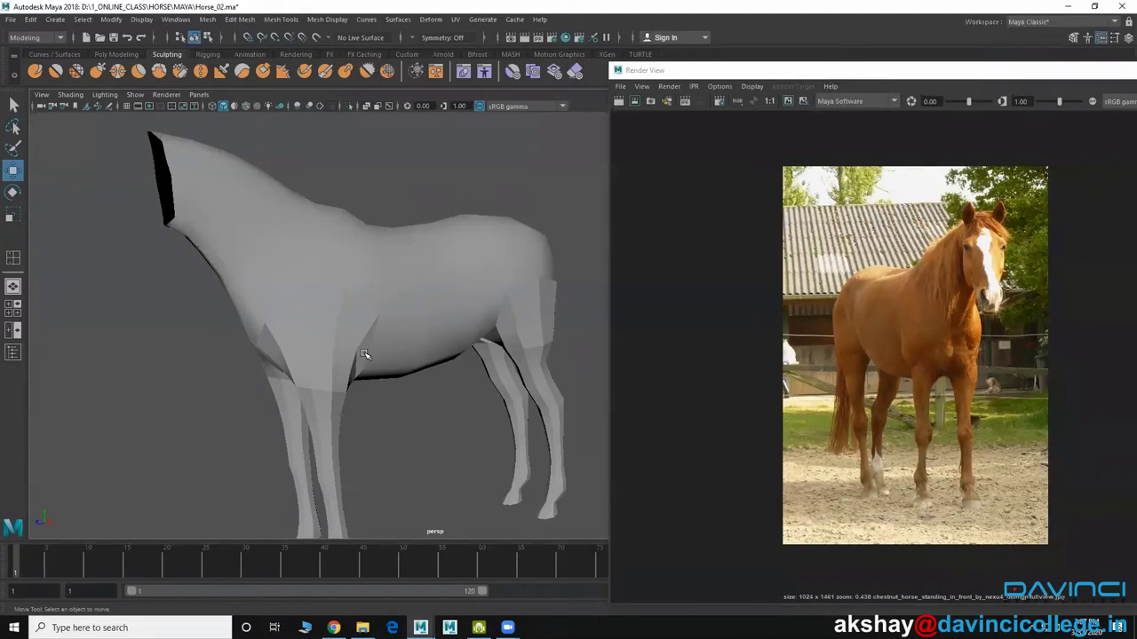
pyautogui.scroll(-3, 417, 373)
pyautogui.keyDown('alt'); pyautogui.moveTo(376, 350); pyautogui.dragTo(452, 393); pyautogui.keyUp('alt')
pyautogui.scroll(3, 378, 362)
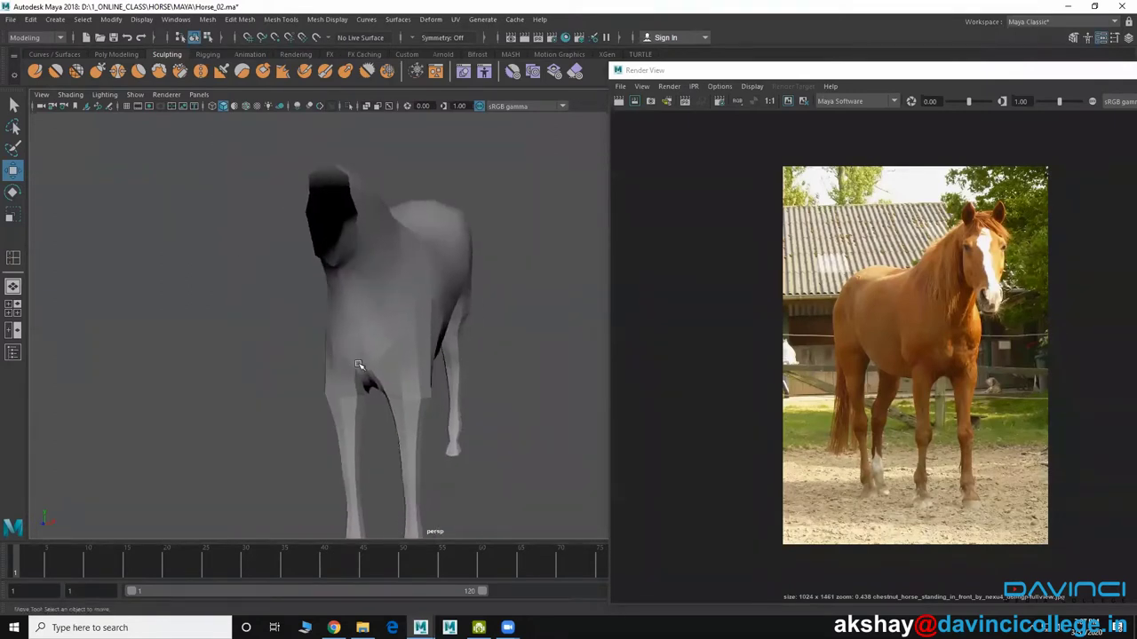
pyautogui.scroll(-3, 408, 373)
pyautogui.keyDown('alt'); pyautogui.moveTo(358, 355); pyautogui.dragTo(346, 362); pyautogui.keyUp('alt')
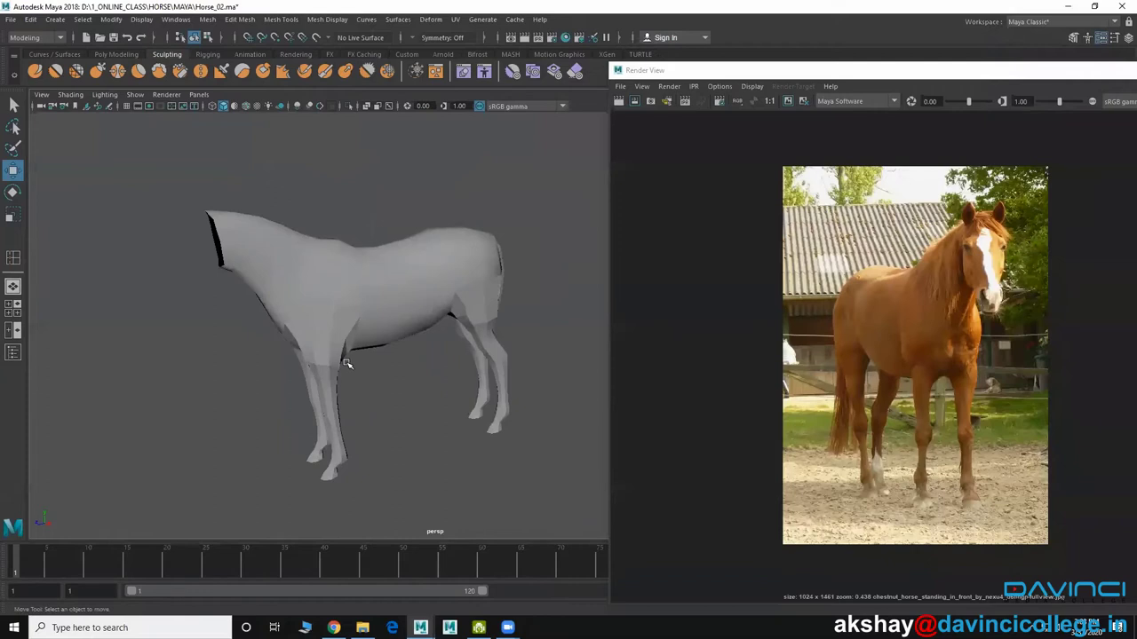
pyautogui.scroll(3, 494, 388)
pyautogui.moveTo(493, 388)
pyautogui.keyDown('alt'); pyautogui.mouseDown()
pyautogui.moveTo(366, 379)
pyautogui.moveTo(418, 355)
pyautogui.moveTo(381, 322)
pyautogui.moveTo(339, 332)
pyautogui.mouseUp(); pyautogui.keyUp('alt')
# Select the horse mesh and orbit around it until it sits side-on
pyautogui.click(386, 331)
pyautogui.scroll(2, 382, 338)
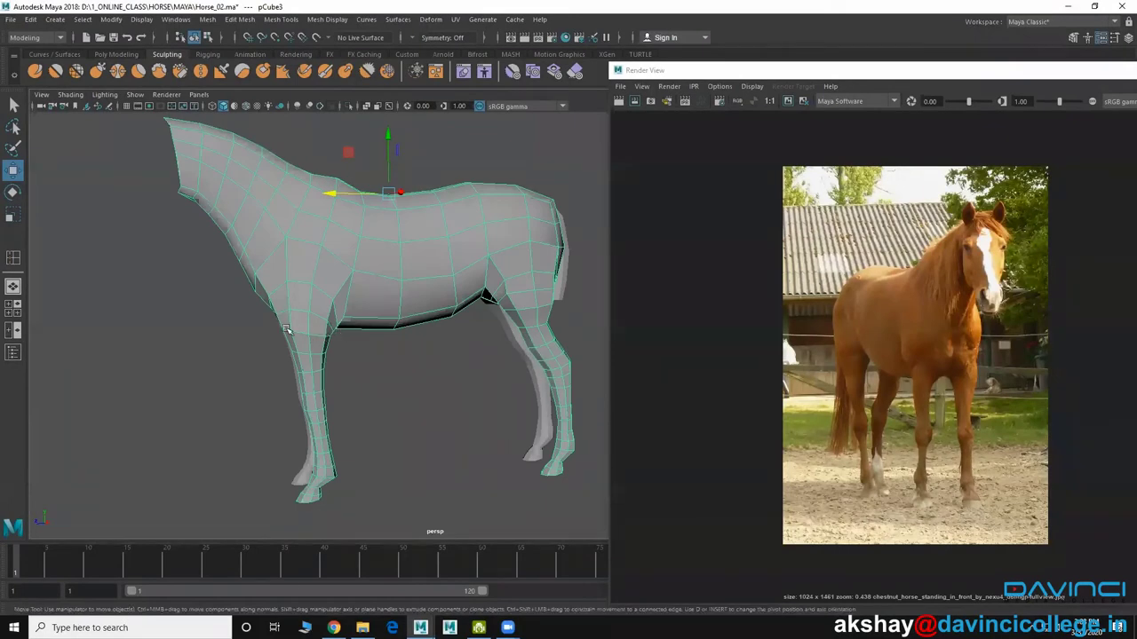
pyautogui.keyDown('alt'); pyautogui.moveTo(338, 332); pyautogui.dragTo(321, 339); pyautogui.keyUp('alt')
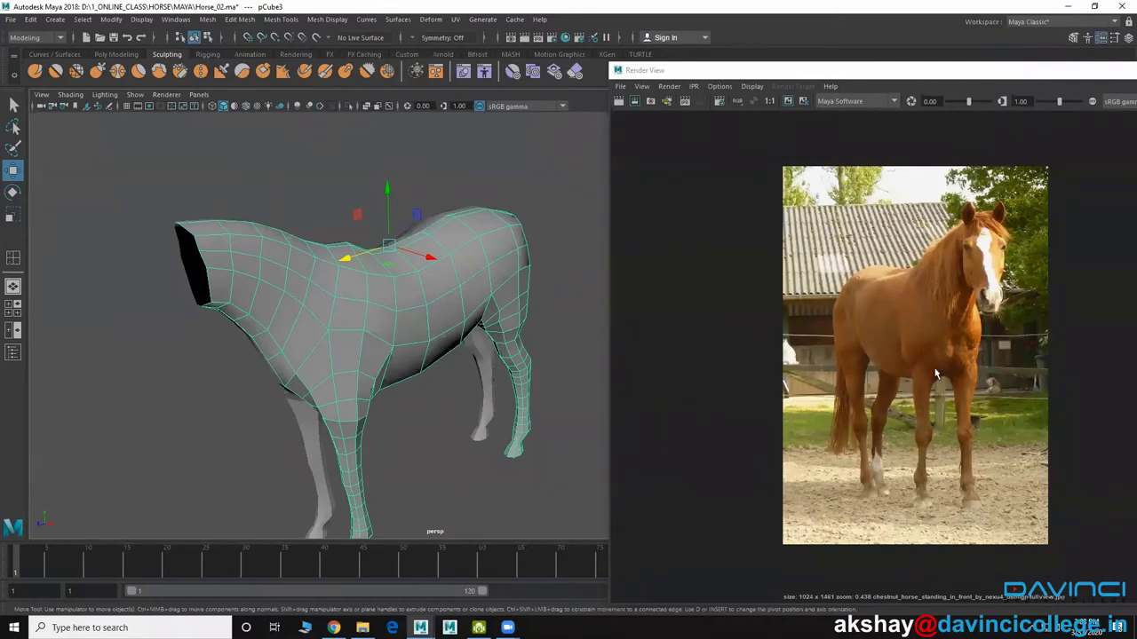
pyautogui.keyDown('alt'); pyautogui.moveTo(375, 385); pyautogui.dragTo(435, 373); pyautogui.keyUp('alt')
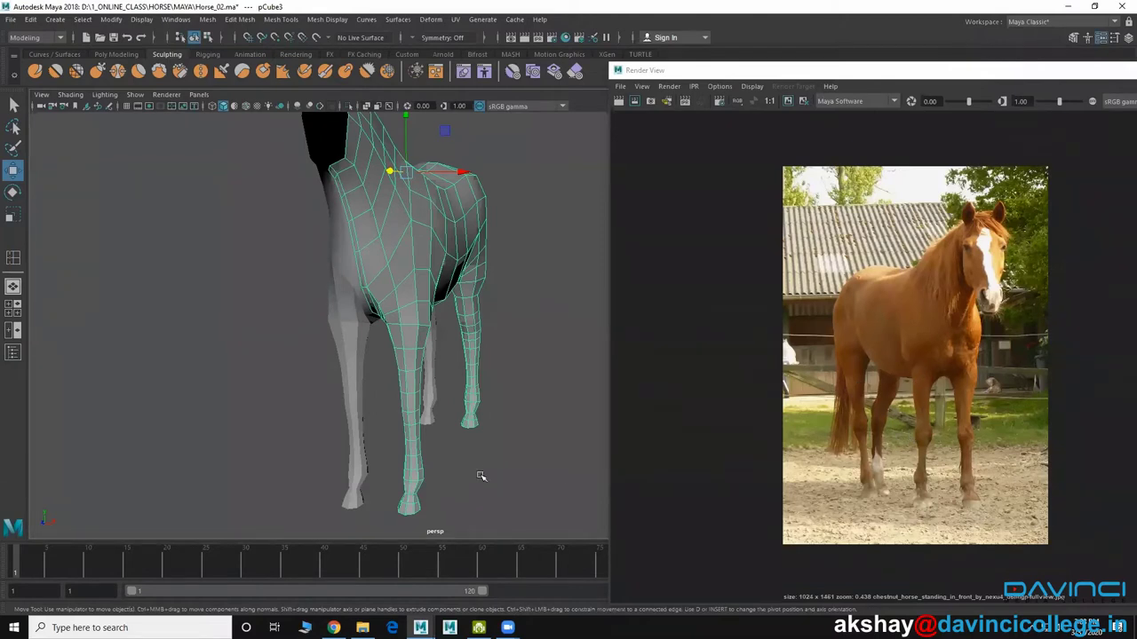
pyautogui.moveTo(477, 477)
pyautogui.keyDown('alt'); pyautogui.mouseDown(button='right')
pyautogui.moveTo(343, 432)
pyautogui.moveTo(416, 394)
pyautogui.mouseUp(button='right'); pyautogui.keyUp('alt')
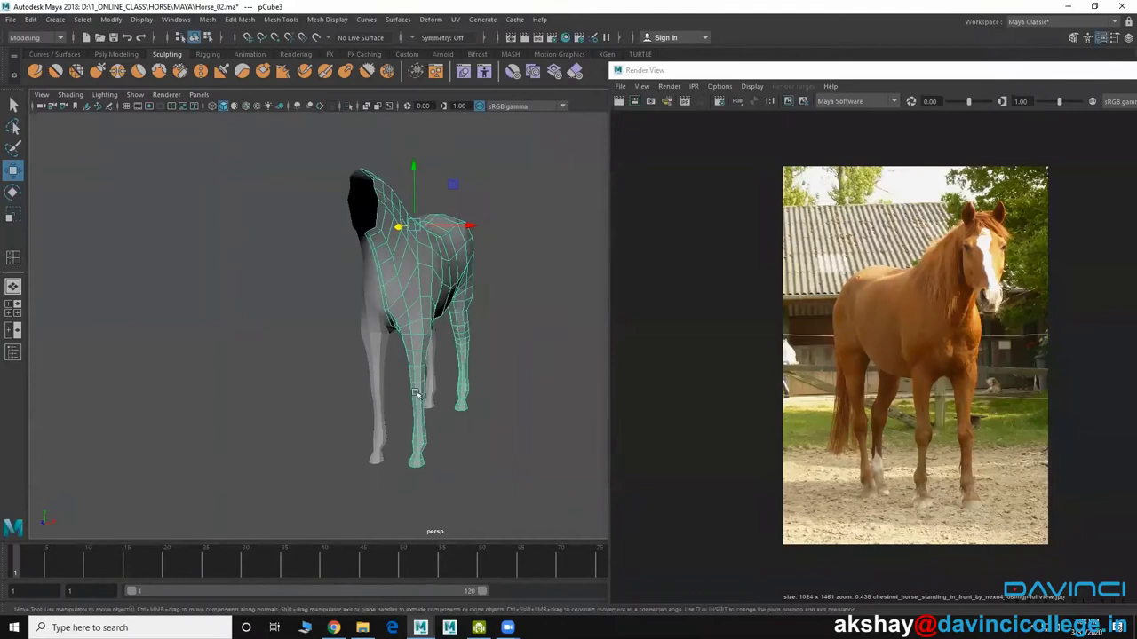
pyautogui.keyDown('alt'); pyautogui.moveTo(416, 394); pyautogui.dragTo(304, 388); pyautogui.keyUp('alt')
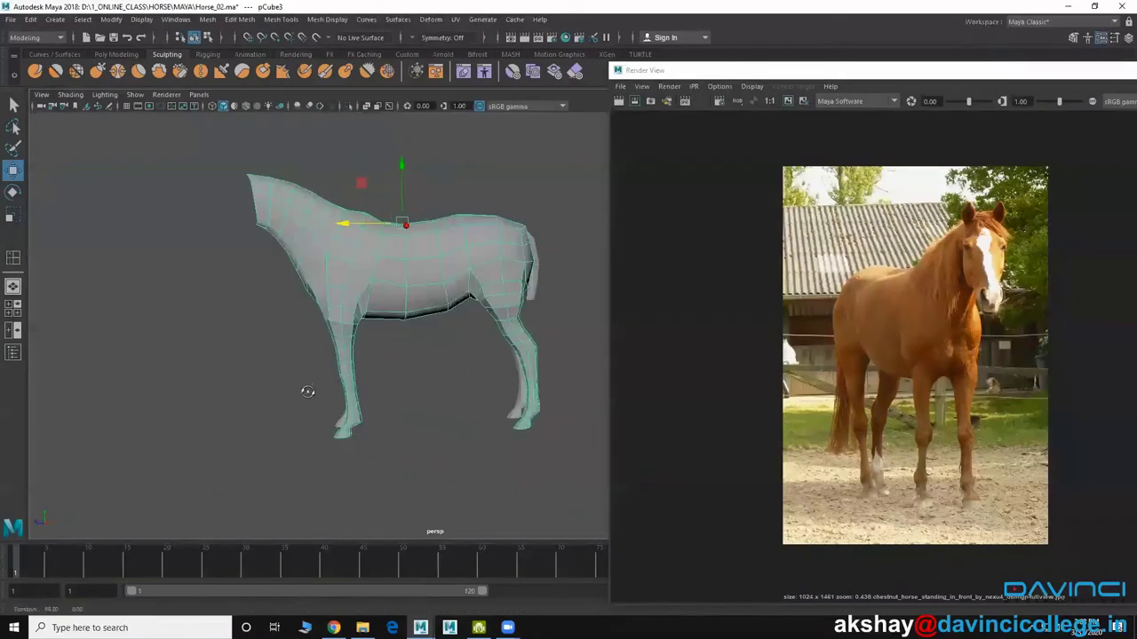
pyautogui.keyDown('alt'); pyautogui.moveTo(309, 396); pyautogui.dragTo(331, 407, button='right'); pyautogui.keyUp('alt')
# Maximize the side view over the bay horse photo and zoom in
pyautogui.press('space')
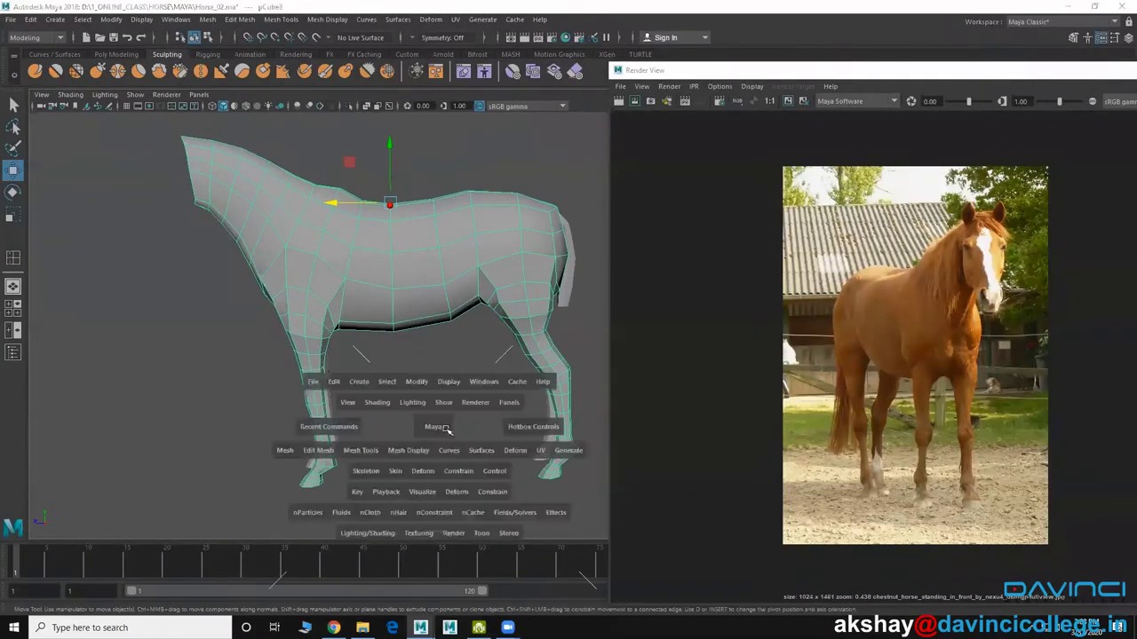
pyautogui.press('space')
pyautogui.scroll(1, 274, 419)
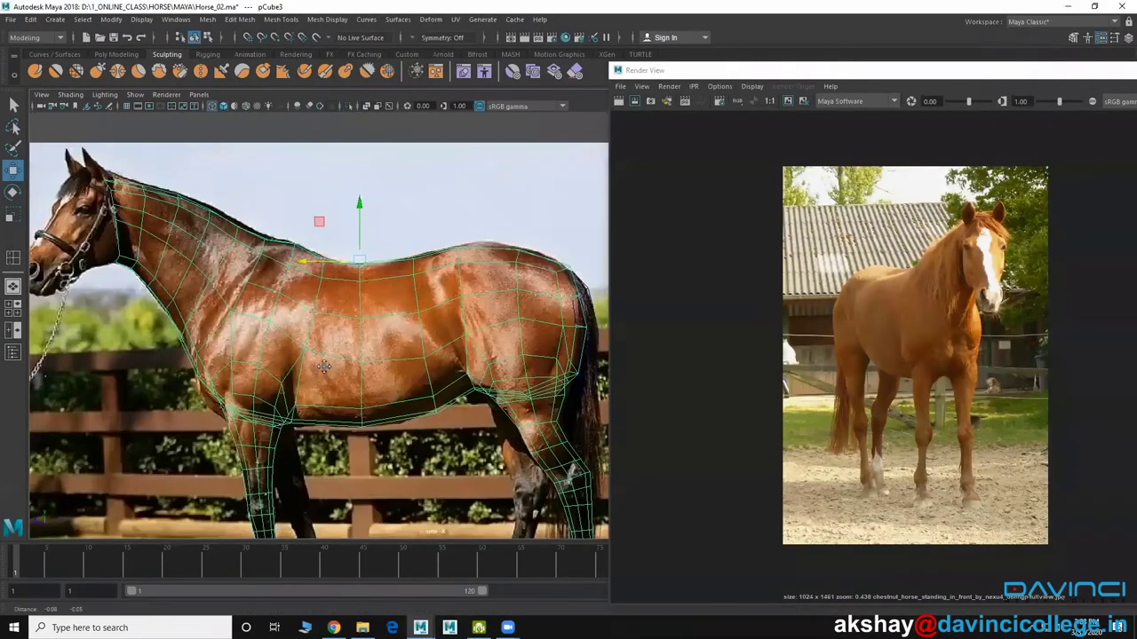
pyautogui.scroll(1, 324, 367)
pyautogui.scroll(1, 241, 295)
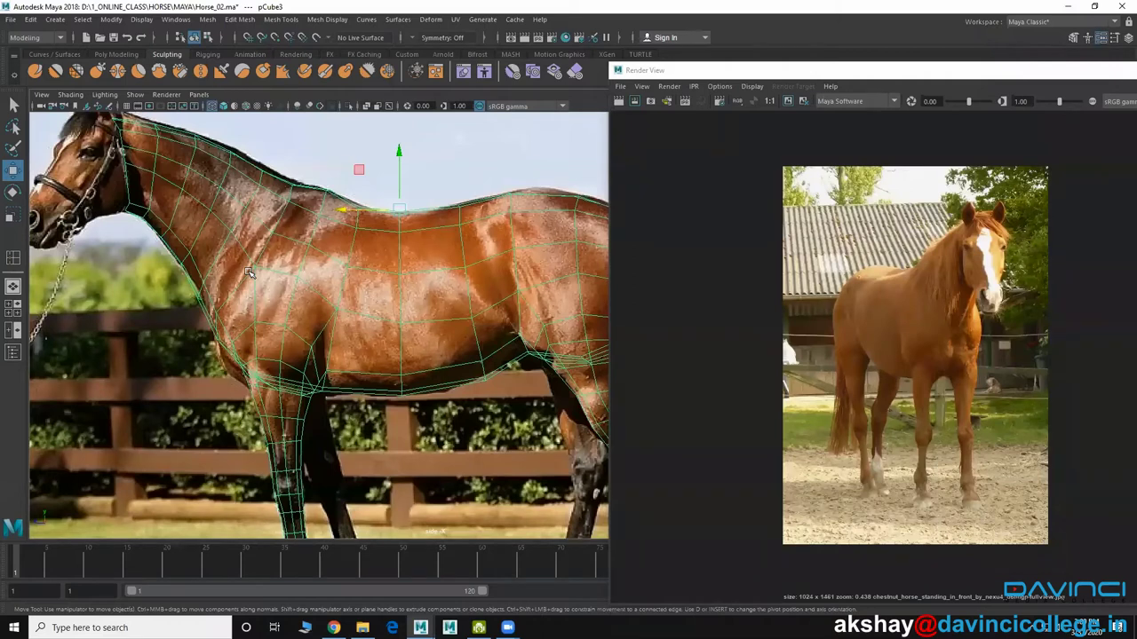
# Switch the mesh to vertex mode and select shoulder vertices, constraining moves horizontally
pyautogui.moveTo(253, 266); pyautogui.dragTo(206, 266, button='right')
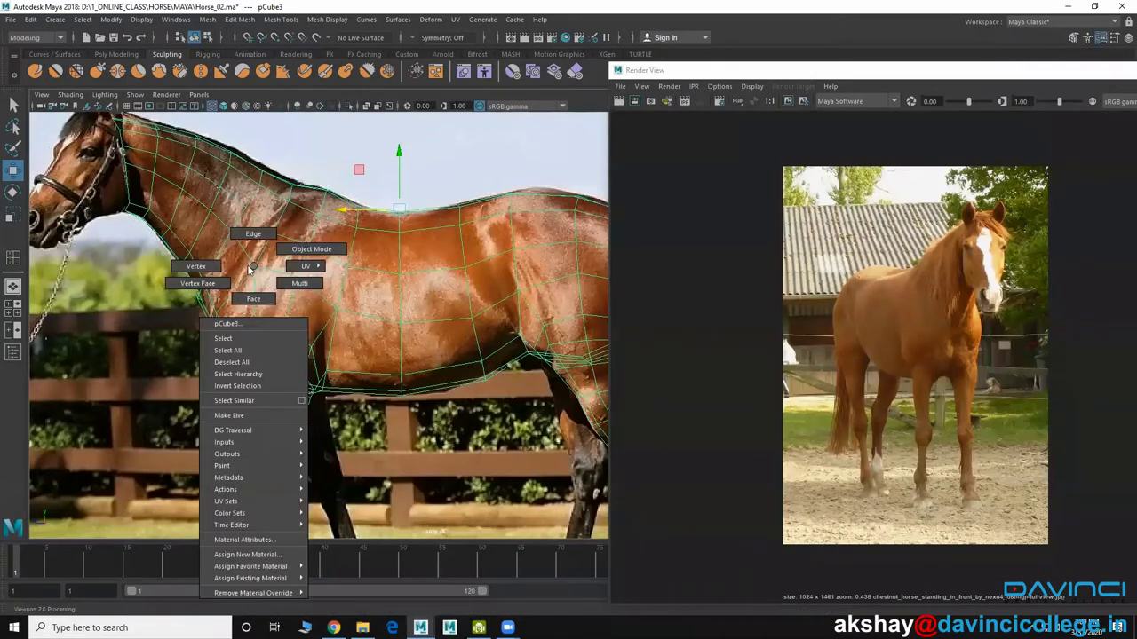
pyautogui.click(250, 280)
pyautogui.scroll(5, 245, 329)
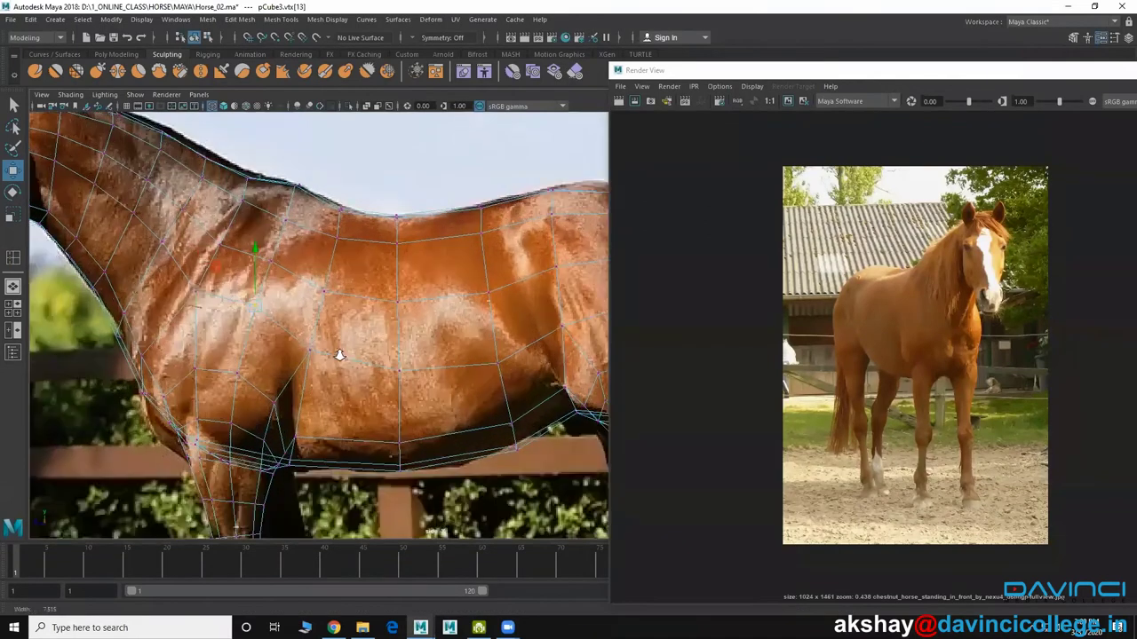
pyautogui.keyDown('alt'); pyautogui.moveTo(245, 328); pyautogui.dragTo(319, 353, button='middle'); pyautogui.keyUp('alt')
pyautogui.scroll(2, 319, 352)
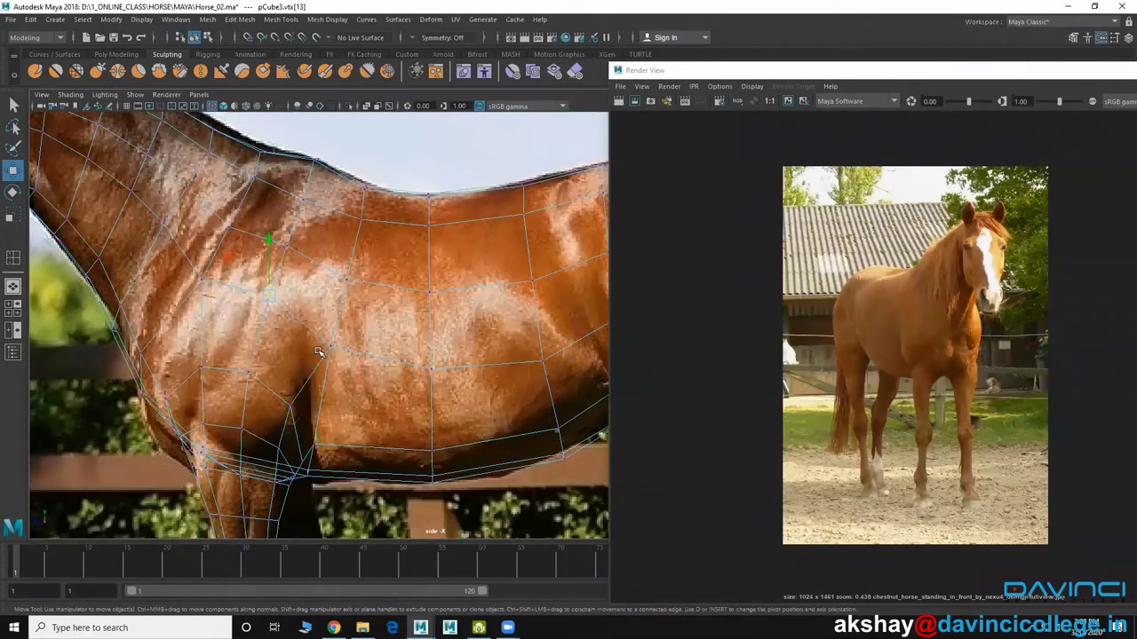
pyautogui.click(206, 296)
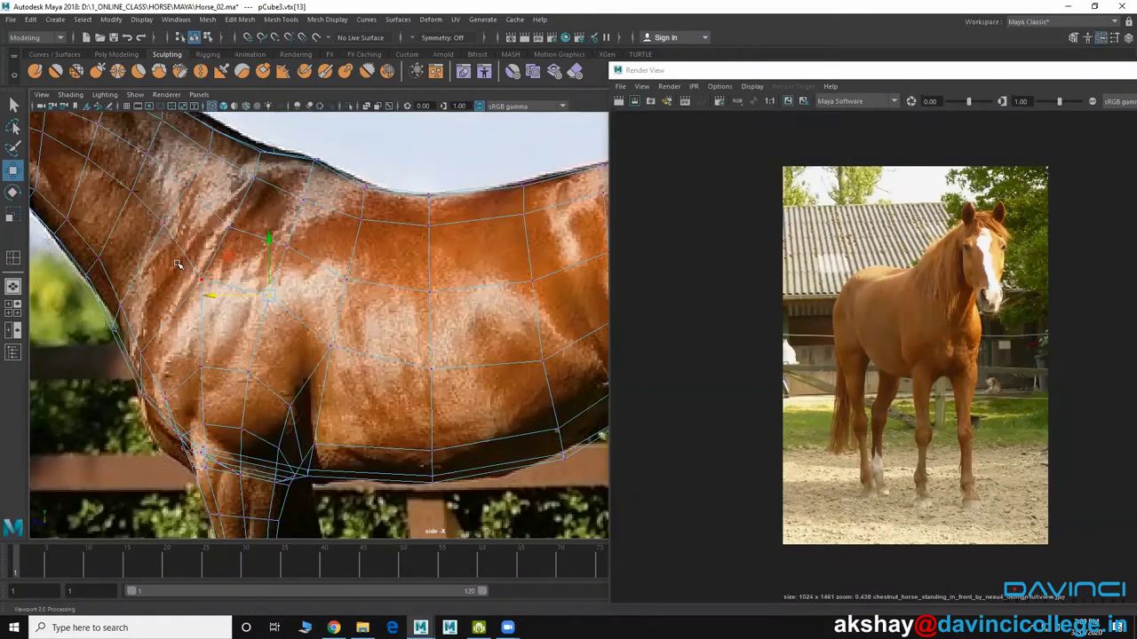
pyautogui.click(201, 280)
pyautogui.keyDown('alt'); pyautogui.moveTo(234, 309); pyautogui.dragTo(309, 417, button='middle'); pyautogui.keyUp('alt')
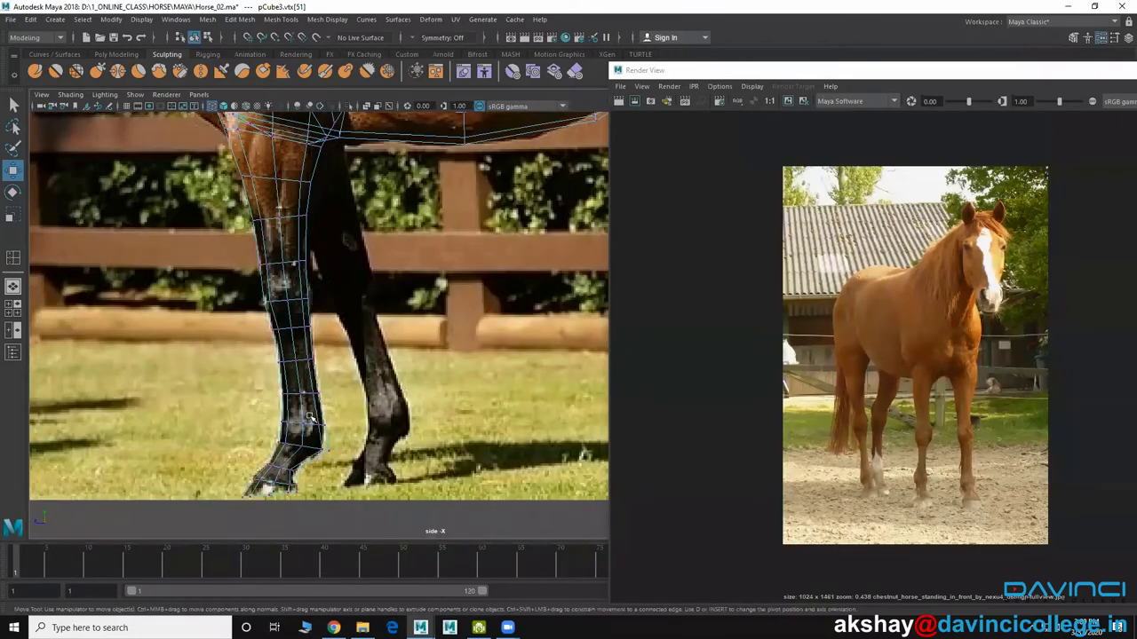
pyautogui.moveTo(309, 417)
pyautogui.keyDown('alt'); pyautogui.mouseDown(button='middle')
pyautogui.moveTo(302, 345)
pyautogui.moveTo(305, 365)
pyautogui.moveTo(286, 375)
pyautogui.mouseUp(button='middle'); pyautogui.keyUp('alt')
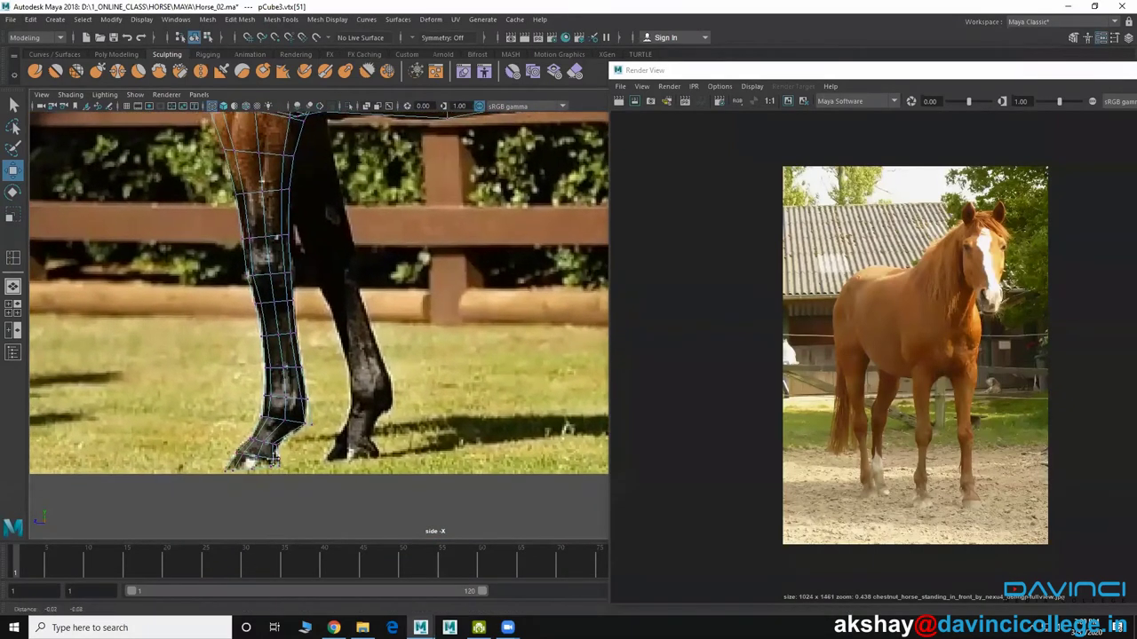
pyautogui.scroll(2, 218, 427)
pyautogui.scroll(3, 203, 396)
pyautogui.scroll(3, 275, 411)
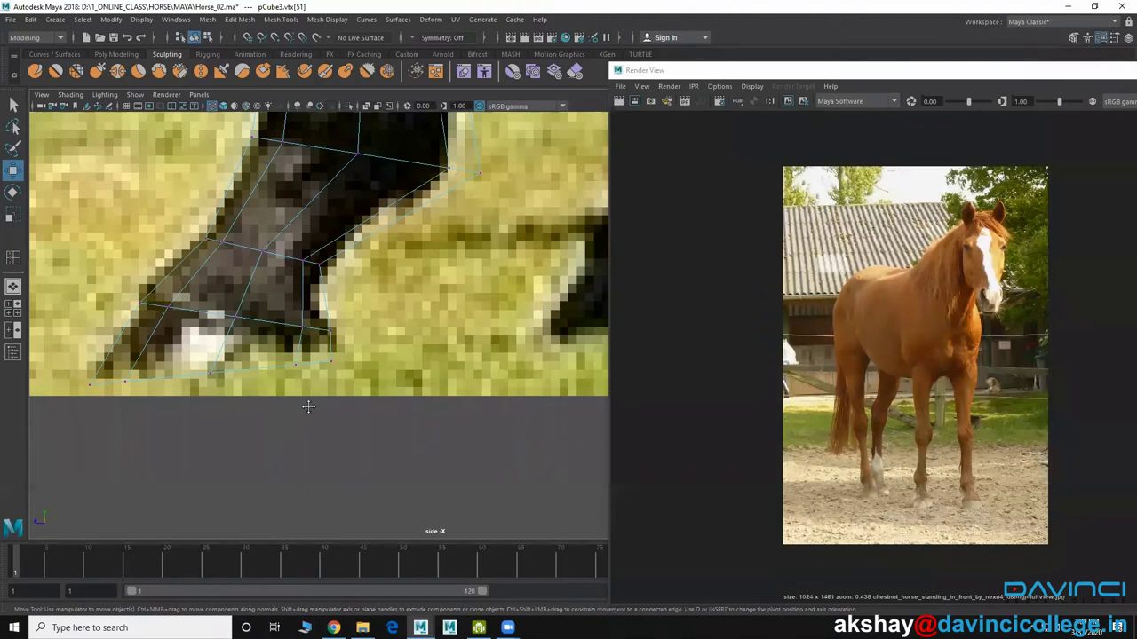
pyautogui.keyDown('alt'); pyautogui.moveTo(309, 407); pyautogui.dragTo(344, 396, button='middle'); pyautogui.keyUp('alt')
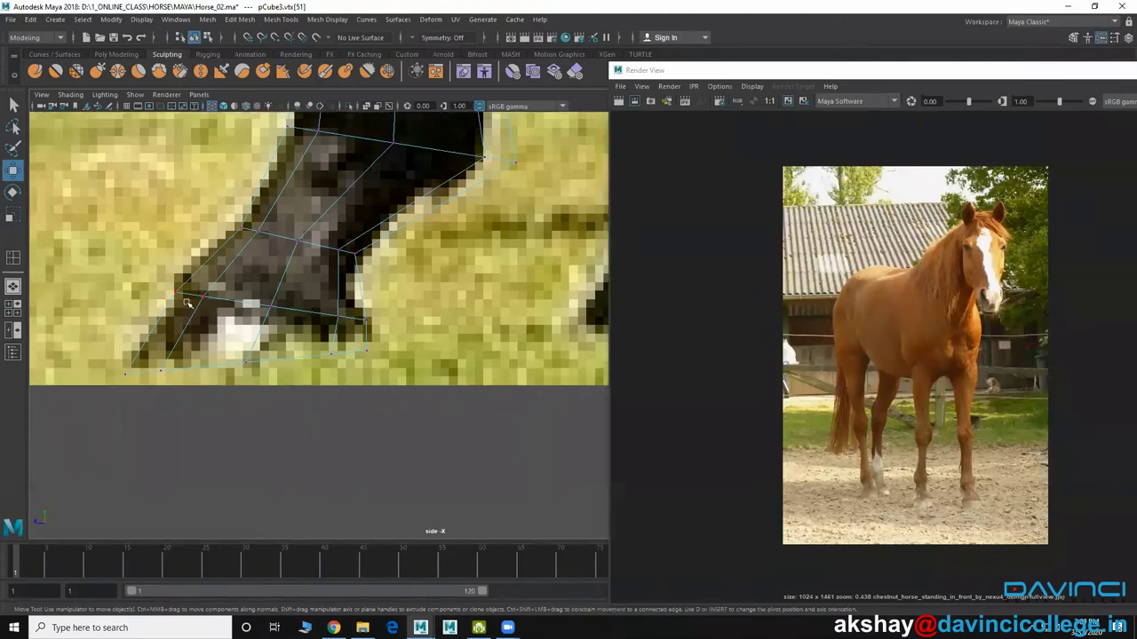
pyautogui.scroll(1, 188, 278)
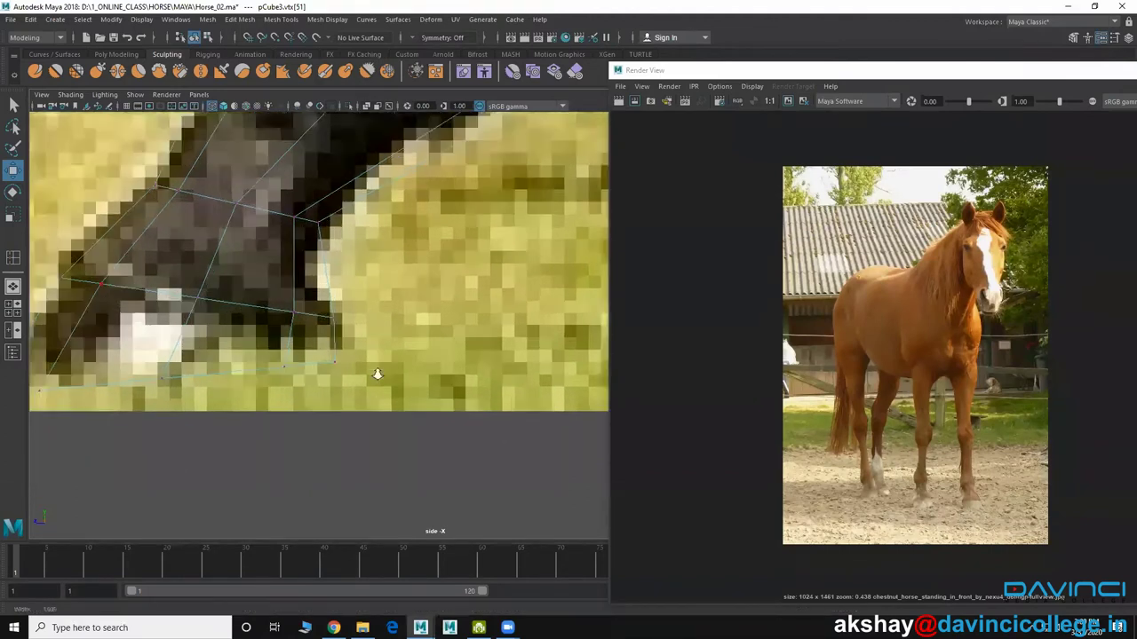
pyautogui.scroll(1, 213, 273)
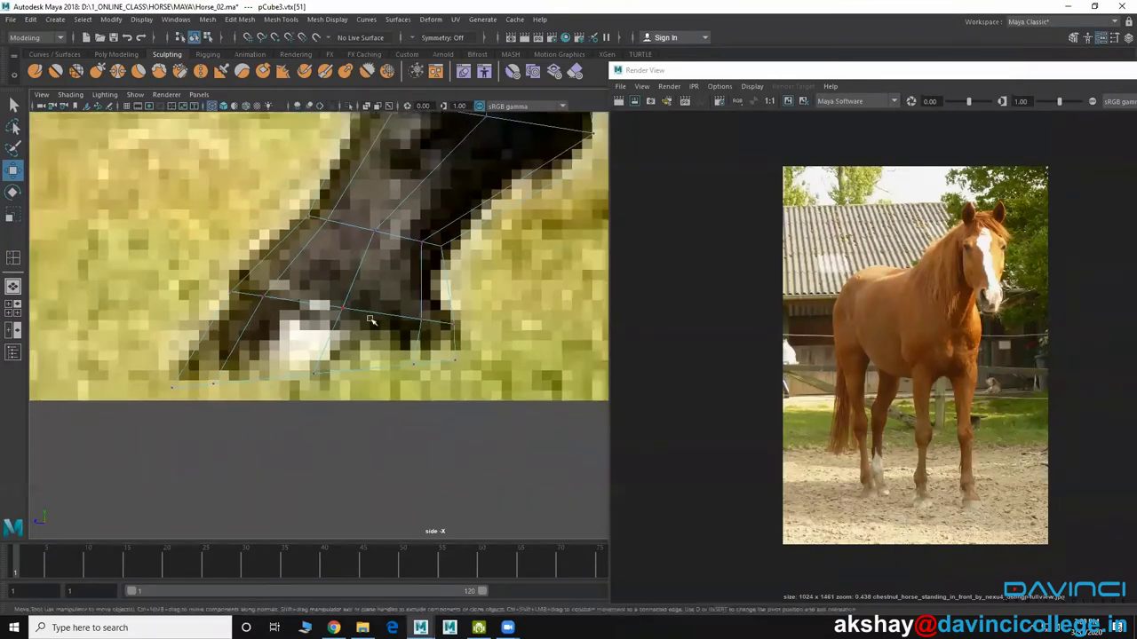
pyautogui.scroll(-2, 148, 294)
pyautogui.keyDown('alt'); pyautogui.moveTo(147, 294); pyautogui.dragTo(365, 280, button='middle'); pyautogui.keyUp('alt')
pyautogui.scroll(-2, 364, 280)
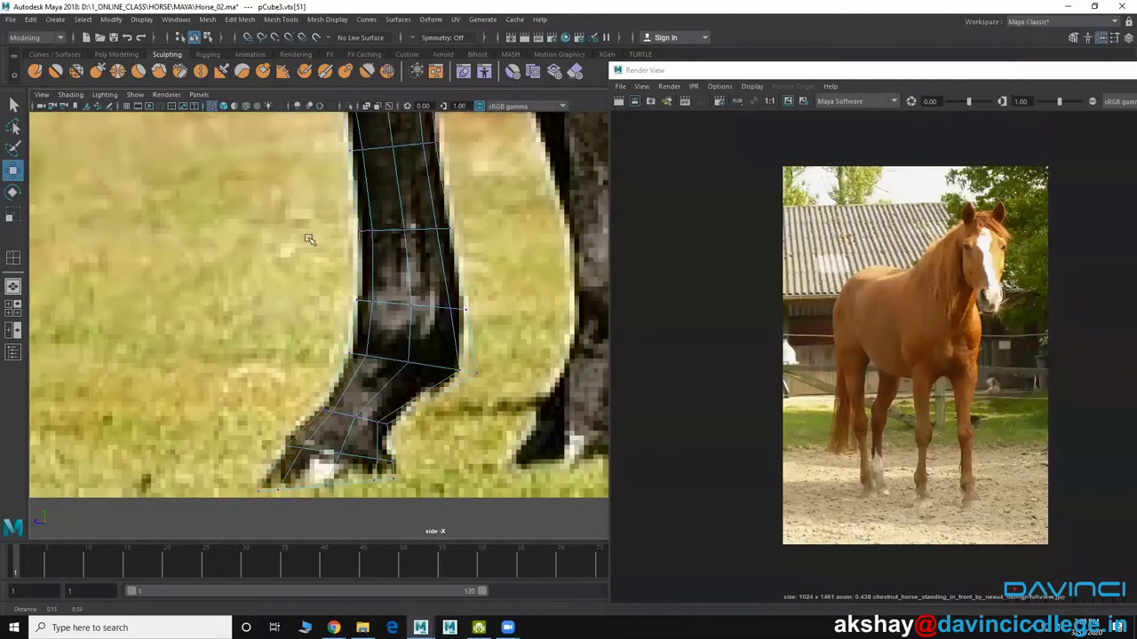
pyautogui.scroll(-2, 348, 329)
pyautogui.scroll(-1, 347, 222)
pyautogui.scroll(-2, 321, 328)
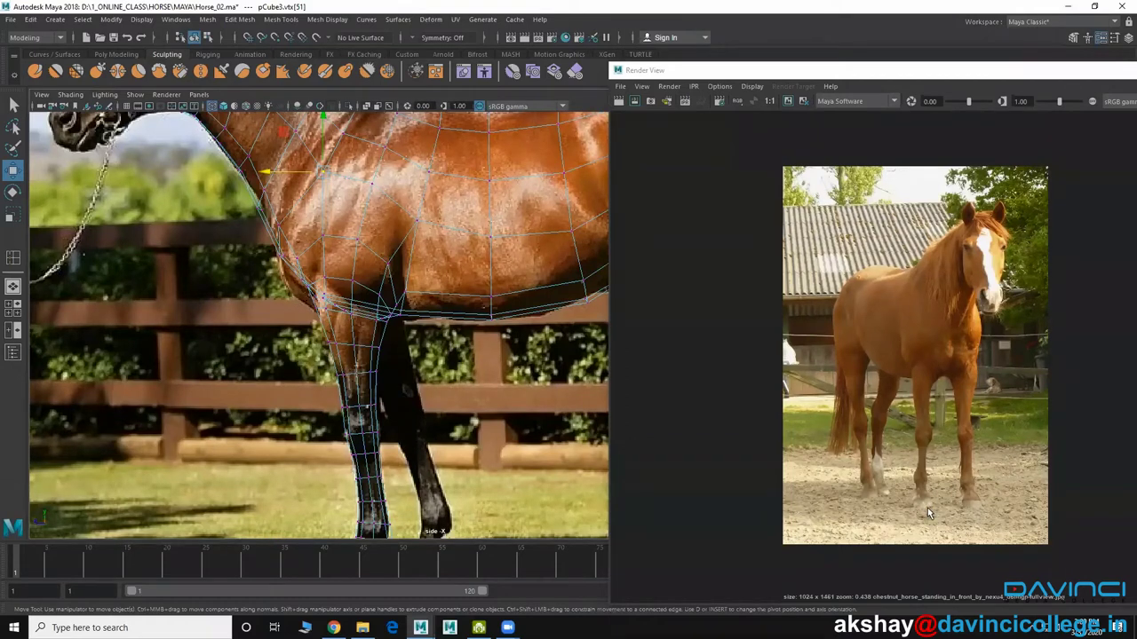
# Zoom the Render View reference in on the chestnut horse's legs and hooves
pyautogui.scroll(3, 927, 512)
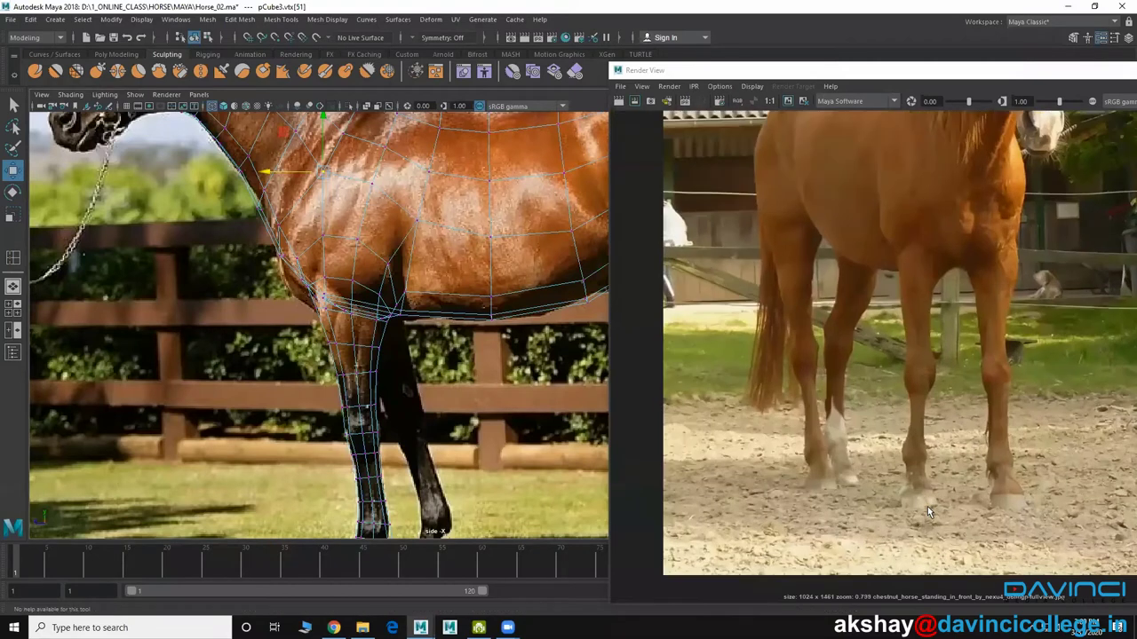
pyautogui.scroll(5, 927, 511)
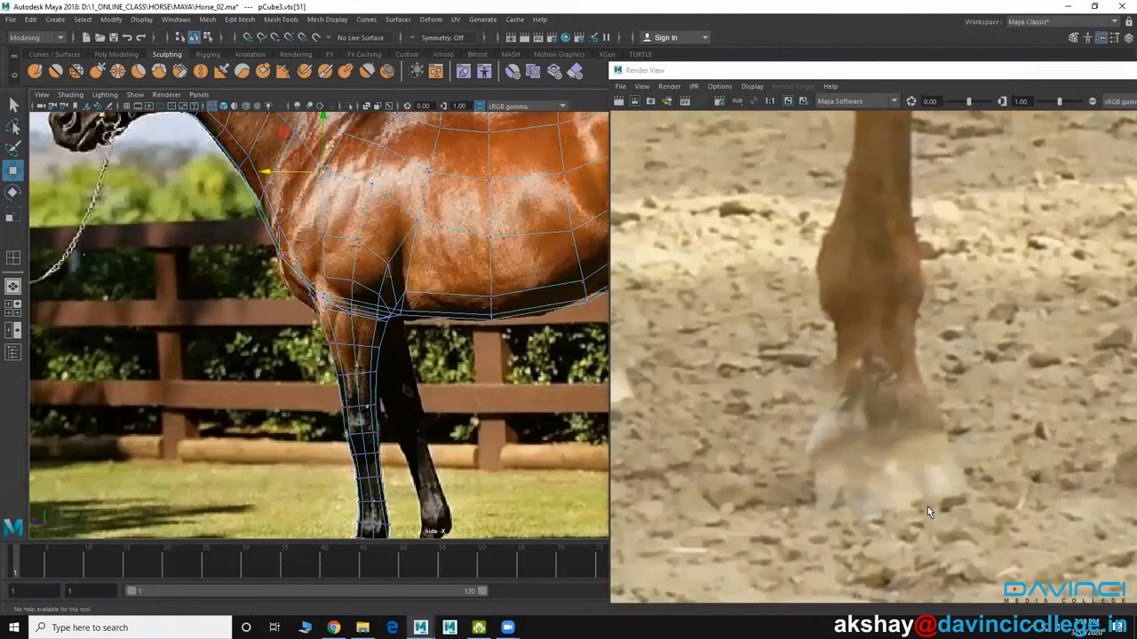
pyautogui.scroll(-1, 927, 512)
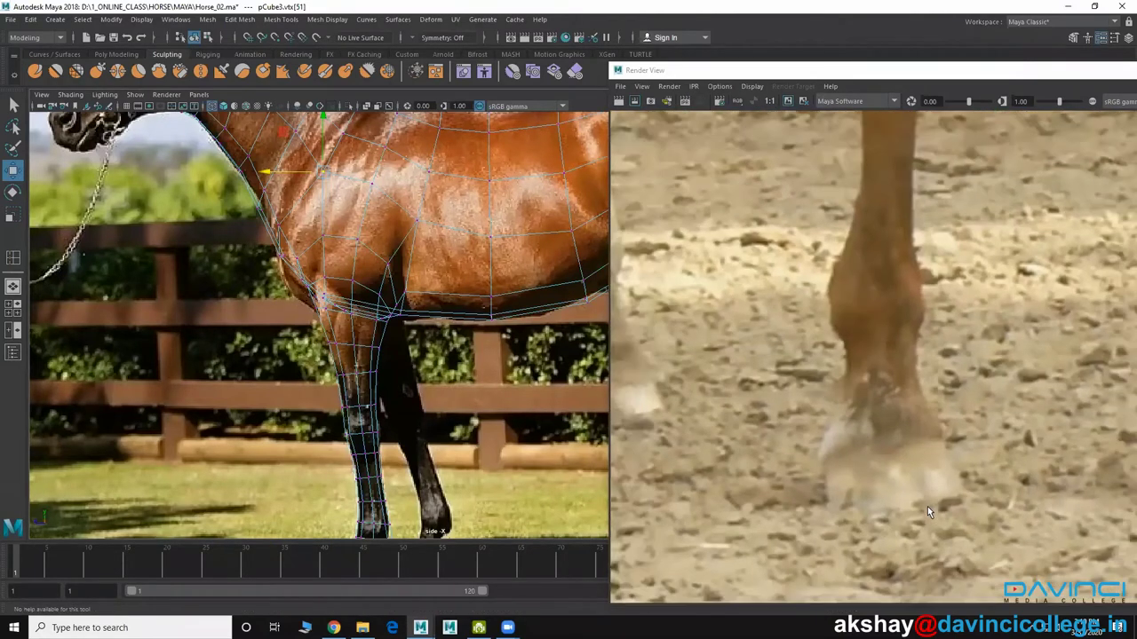
pyautogui.scroll(-2, 927, 511)
pyautogui.scroll(-2, 927, 511)
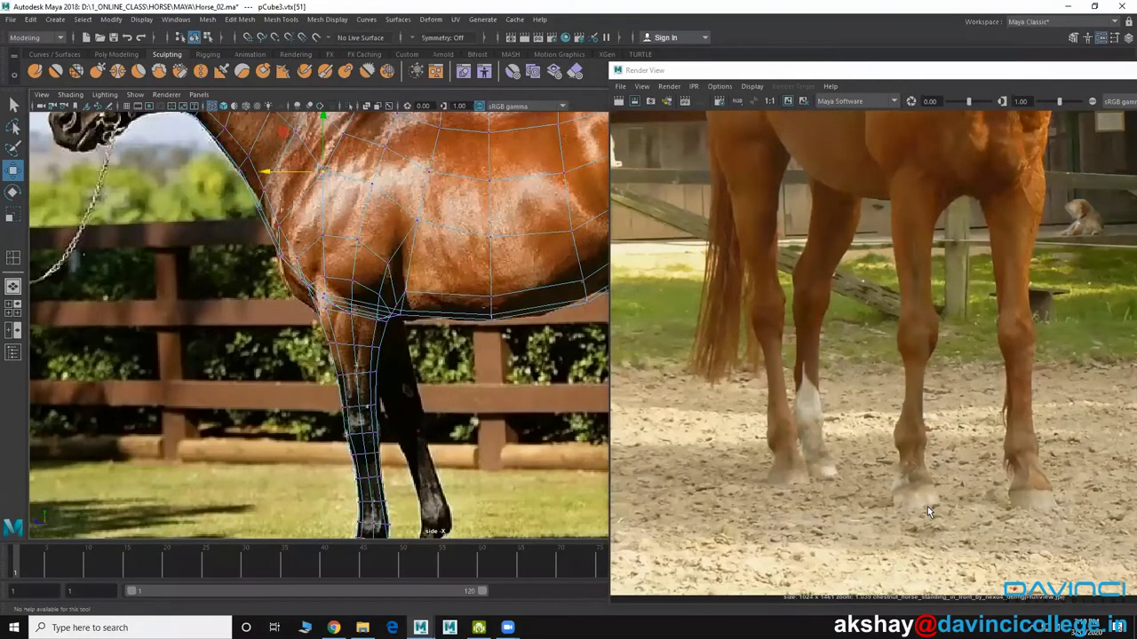
pyautogui.scroll(1, 927, 511)
pyautogui.scroll(1, 927, 511)
pyautogui.scroll(1, 927, 510)
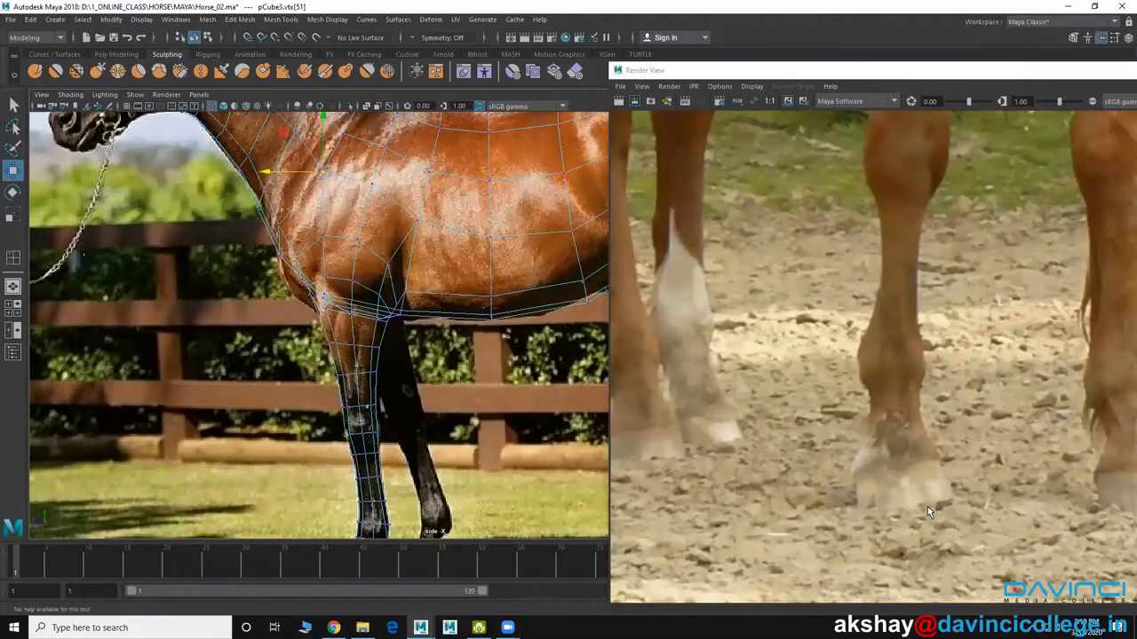
pyautogui.scroll(-2, 927, 512)
pyautogui.scroll(-1, 927, 512)
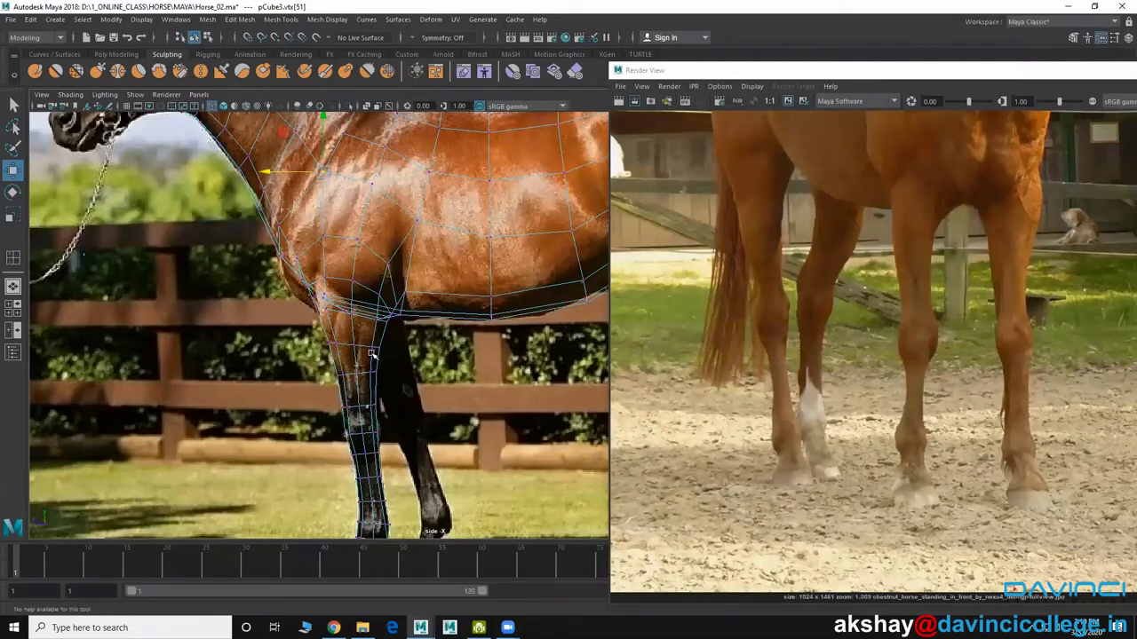
# Zoom and pan the reference photo to show the horse's body and head
pyautogui.scroll(-3, 387, 354)
pyautogui.scroll(3, 338, 384)
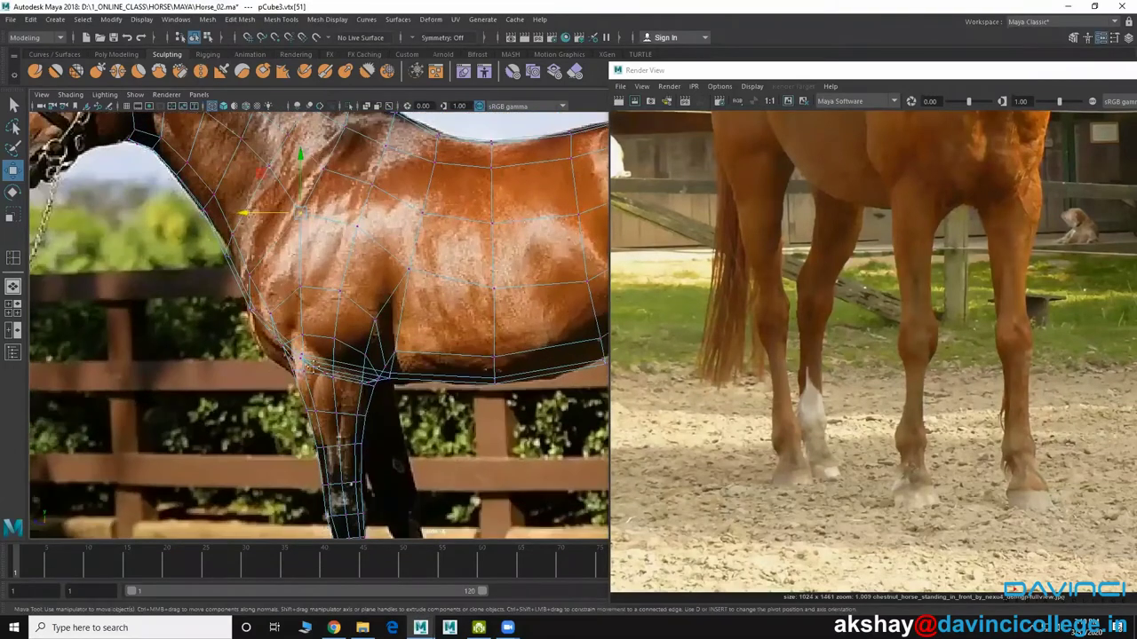
pyautogui.scroll(-2, 311, 349)
pyautogui.scroll(2, 355, 320)
pyautogui.scroll(2, 379, 293)
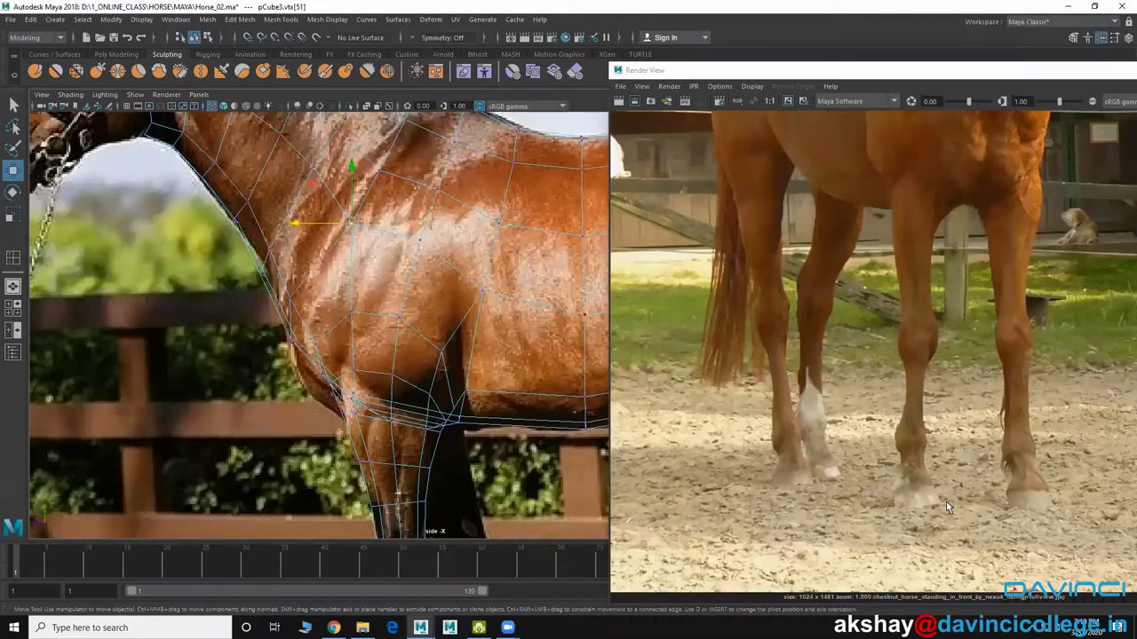
pyautogui.scroll(-1, 351, 341)
pyautogui.scroll(1, 351, 342)
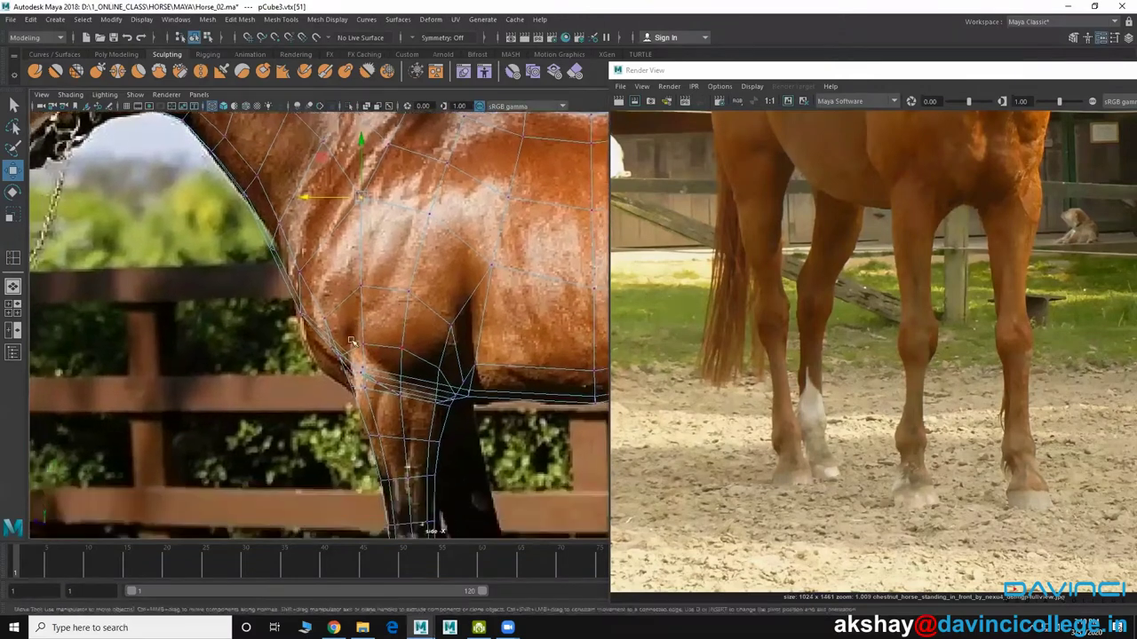
pyautogui.scroll(-1, 351, 342)
pyautogui.scroll(1, 337, 346)
pyautogui.scroll(-1, 341, 345)
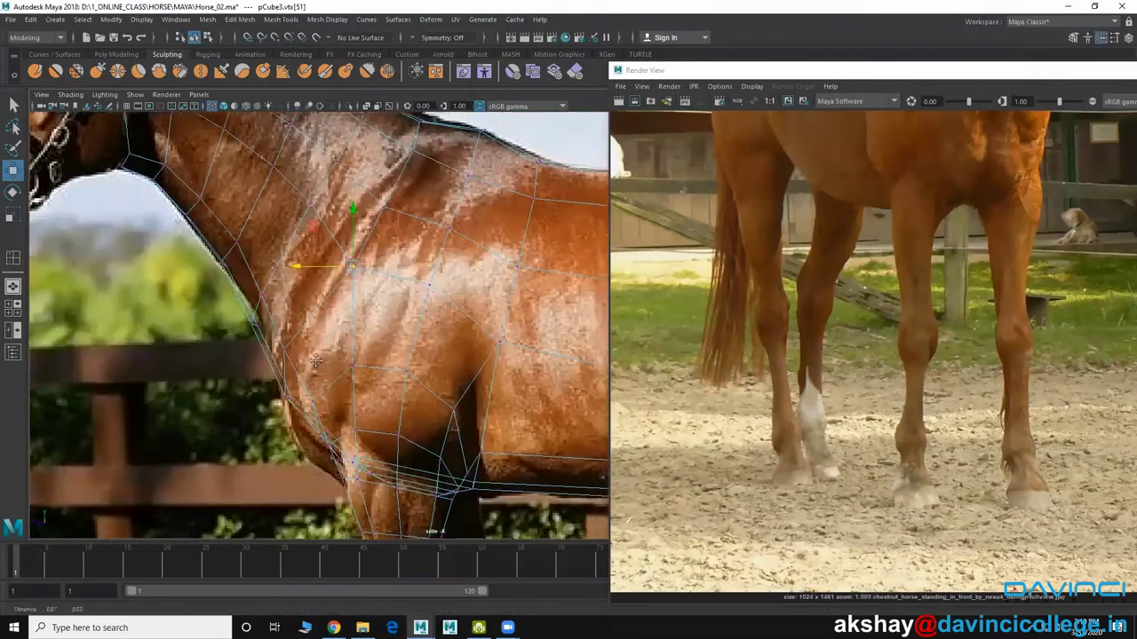
pyautogui.scroll(1, 329, 348)
pyautogui.scroll(1, 311, 352)
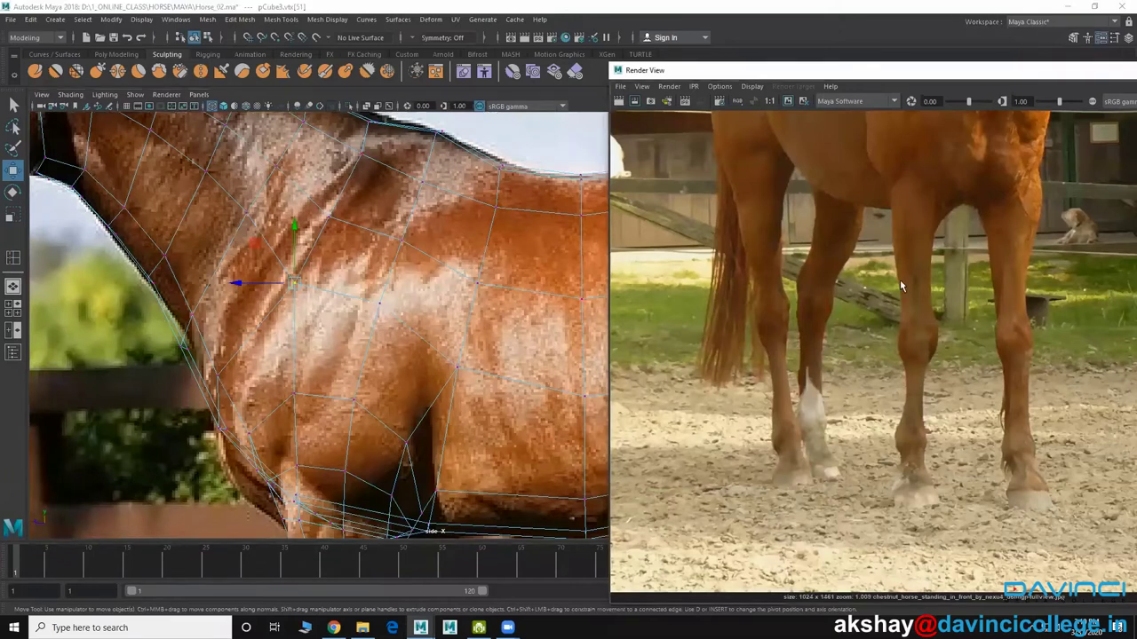
pyautogui.keyDown('alt'); pyautogui.moveTo(900, 279); pyautogui.dragTo(851, 443, button='middle'); pyautogui.keyUp('alt')
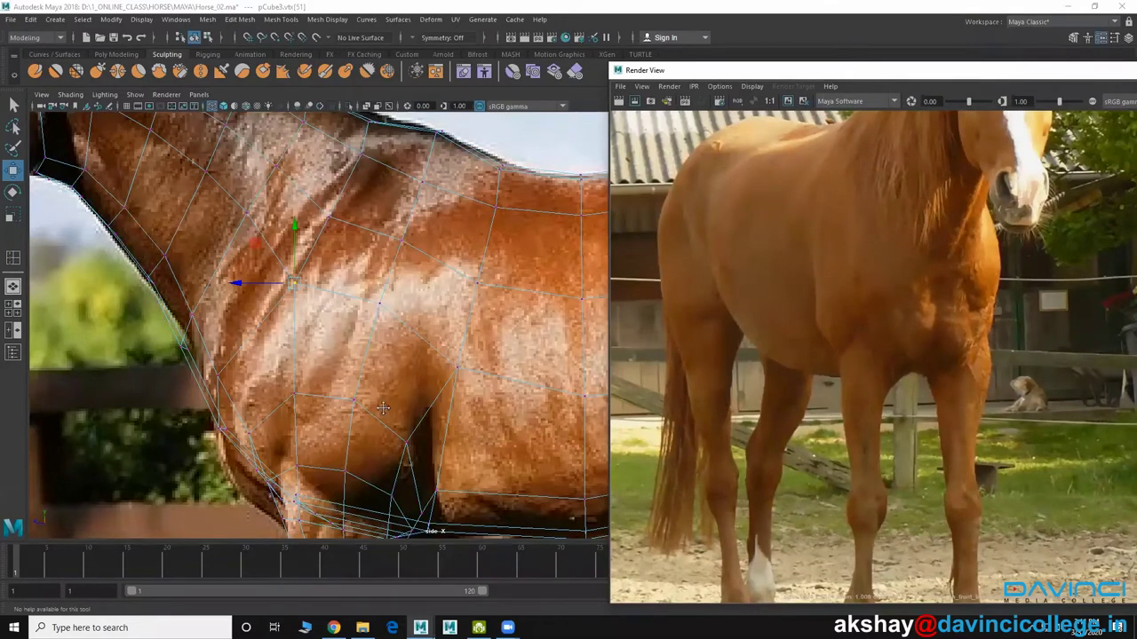
# Select neck vertices along the front and crest, pulling the one behind the ears onto the outline
pyautogui.moveTo(400, 462)
pyautogui.keyDown('alt'); pyautogui.mouseDown(button='middle')
pyautogui.moveTo(262, 384)
pyautogui.moveTo(266, 430)
pyautogui.mouseUp(button='middle'); pyautogui.keyUp('alt')
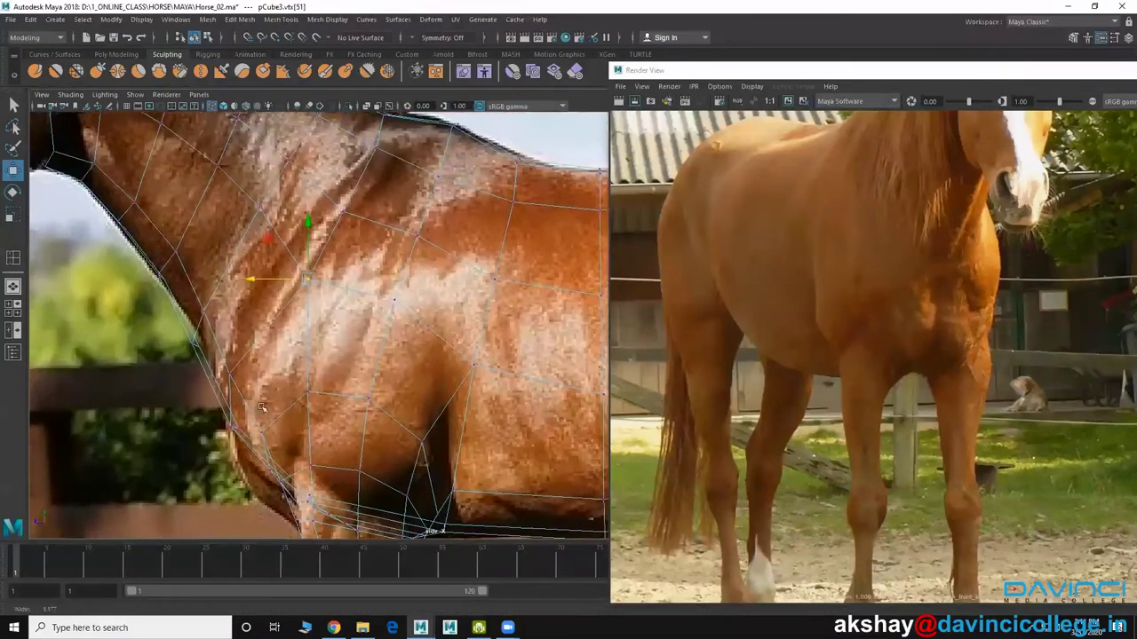
pyautogui.click(181, 330)
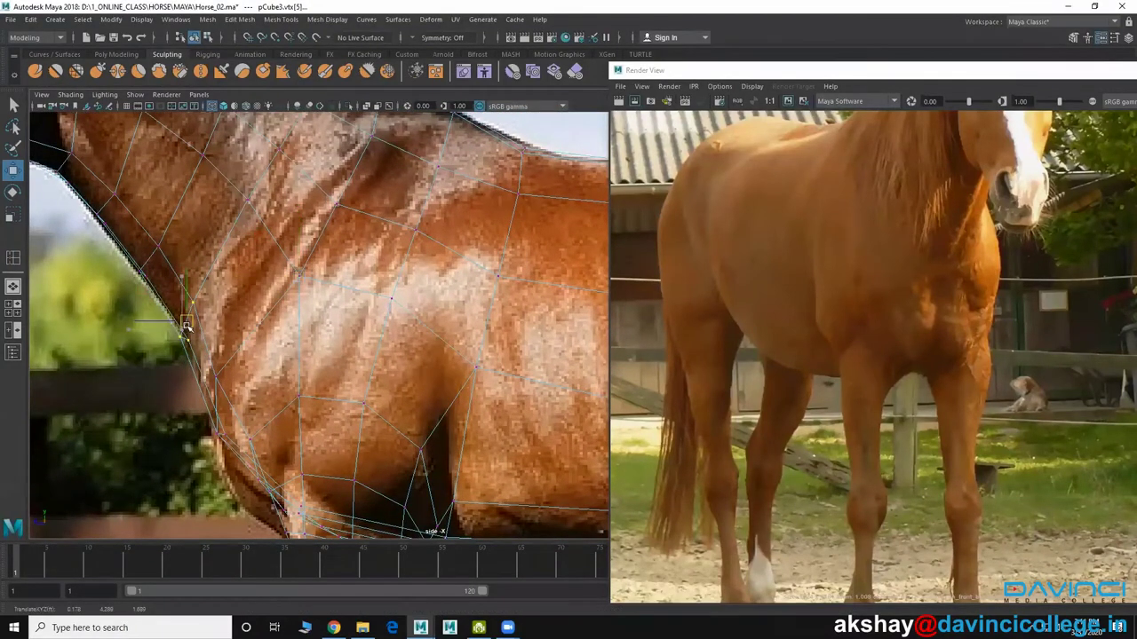
pyautogui.moveTo(249, 257)
pyautogui.keyDown('alt'); pyautogui.mouseDown(button='middle')
pyautogui.moveTo(261, 393)
pyautogui.moveTo(277, 269)
pyautogui.mouseUp(button='middle'); pyautogui.keyUp('alt')
pyautogui.click(308, 258)
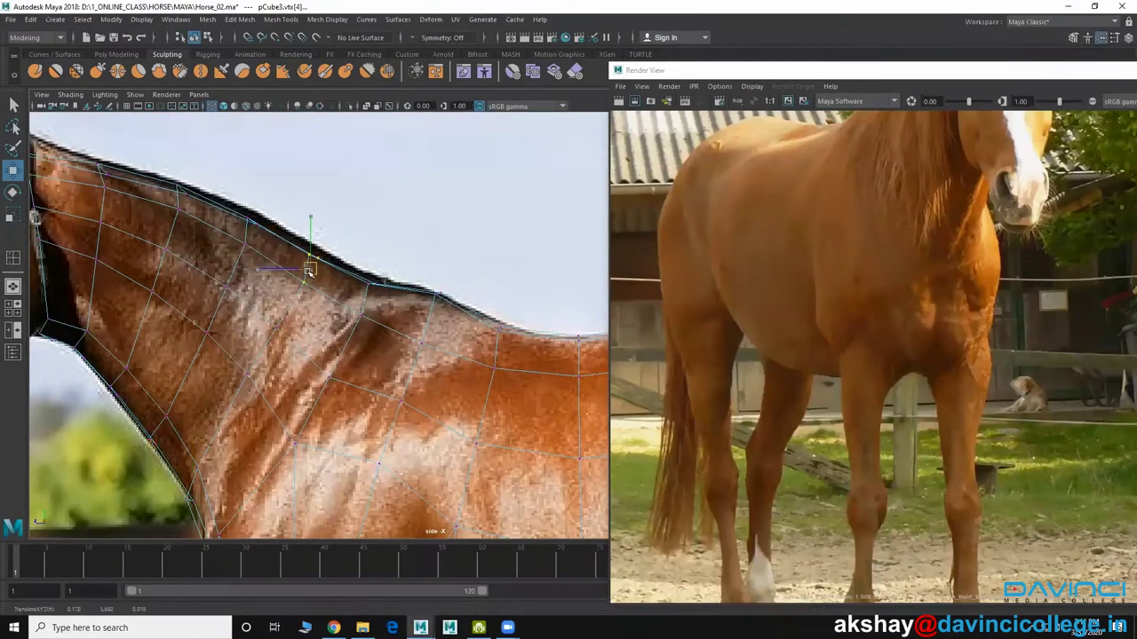
pyautogui.click(253, 220)
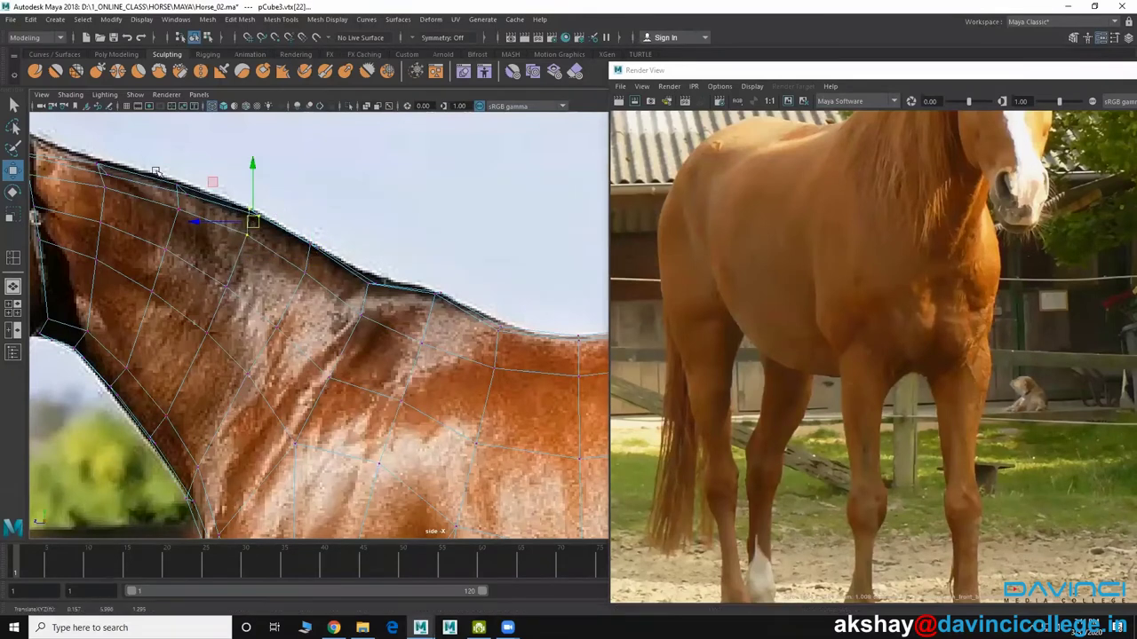
pyautogui.scroll(-3, 238, 211)
pyautogui.click(254, 213)
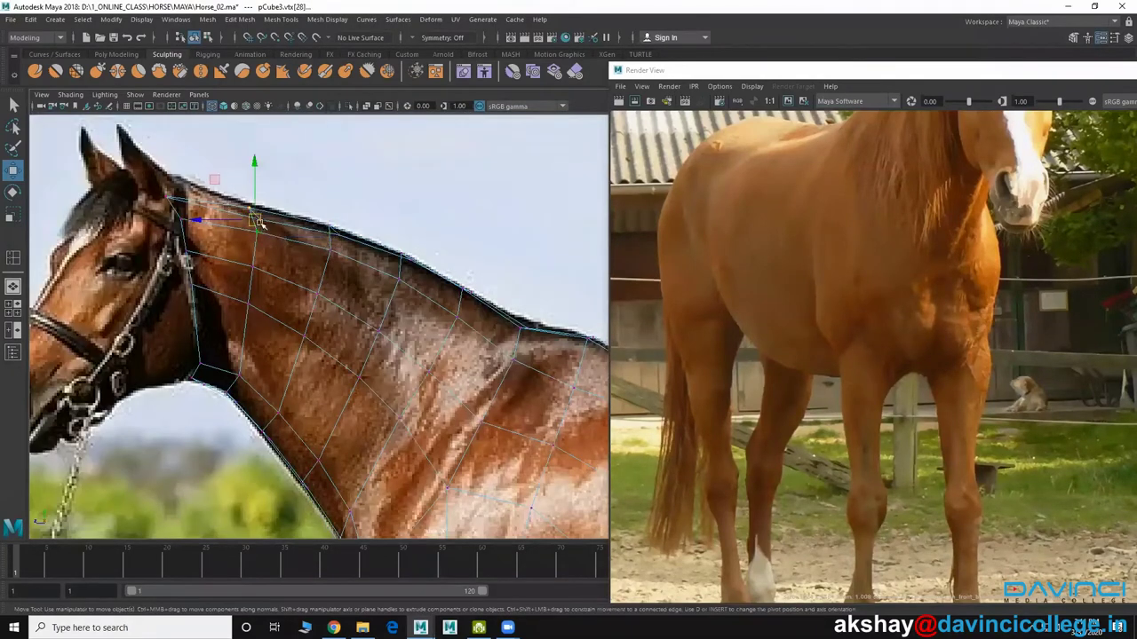
pyautogui.click(171, 184)
pyautogui.moveTo(171, 182); pyautogui.dragTo(175, 195)
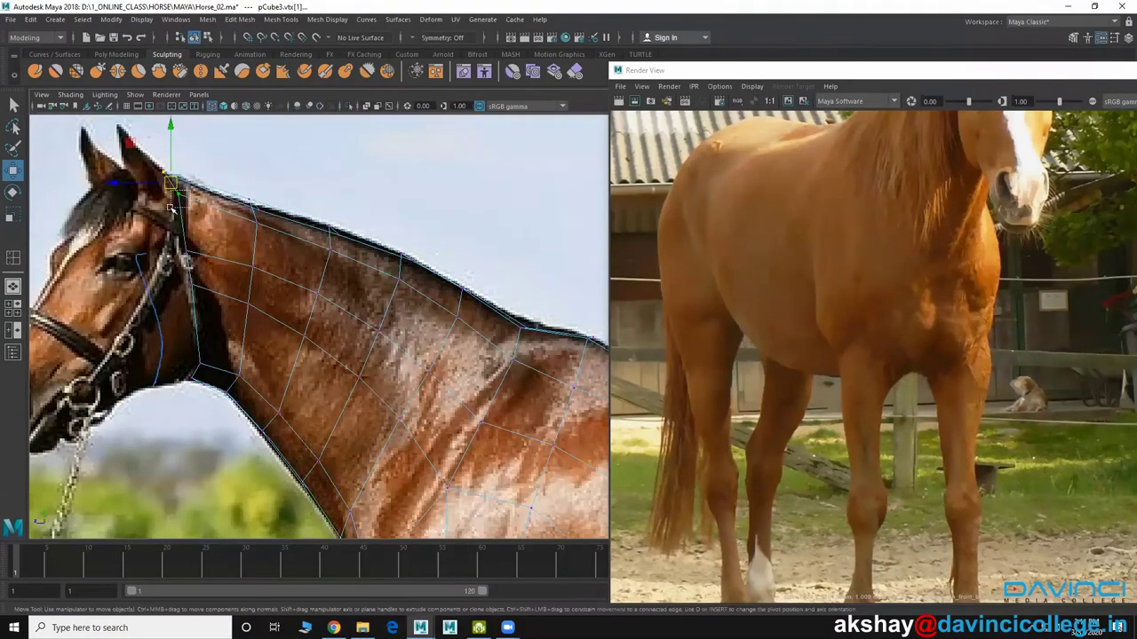
# Reshape the withers with soft selection to match the photo's topline
pyautogui.keyDown('alt'); pyautogui.moveTo(245, 342); pyautogui.dragTo(36, 293, button='middle'); pyautogui.keyUp('alt')
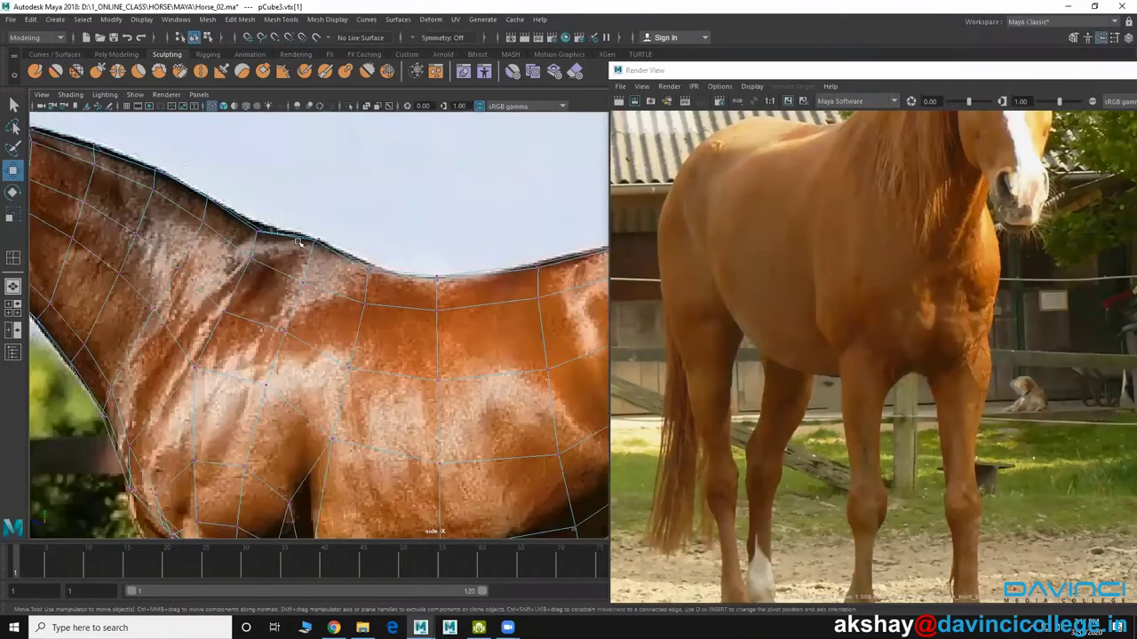
pyautogui.moveTo(278, 238); pyautogui.dragTo(342, 305)
pyautogui.press('b')
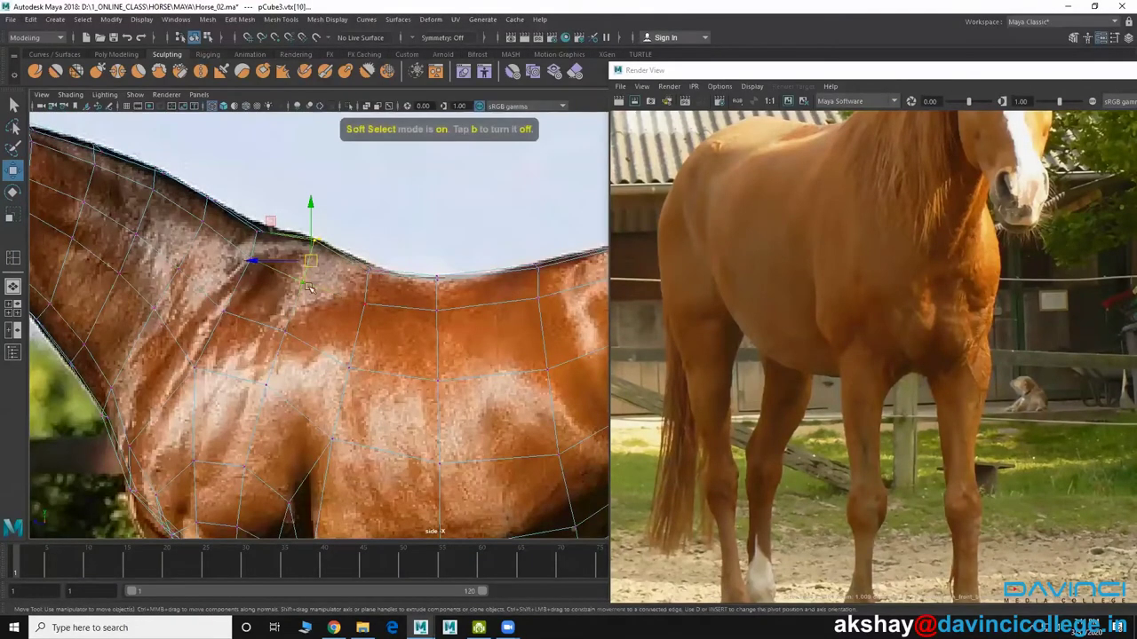
pyautogui.moveTo(309, 262); pyautogui.dragTo(305, 258)
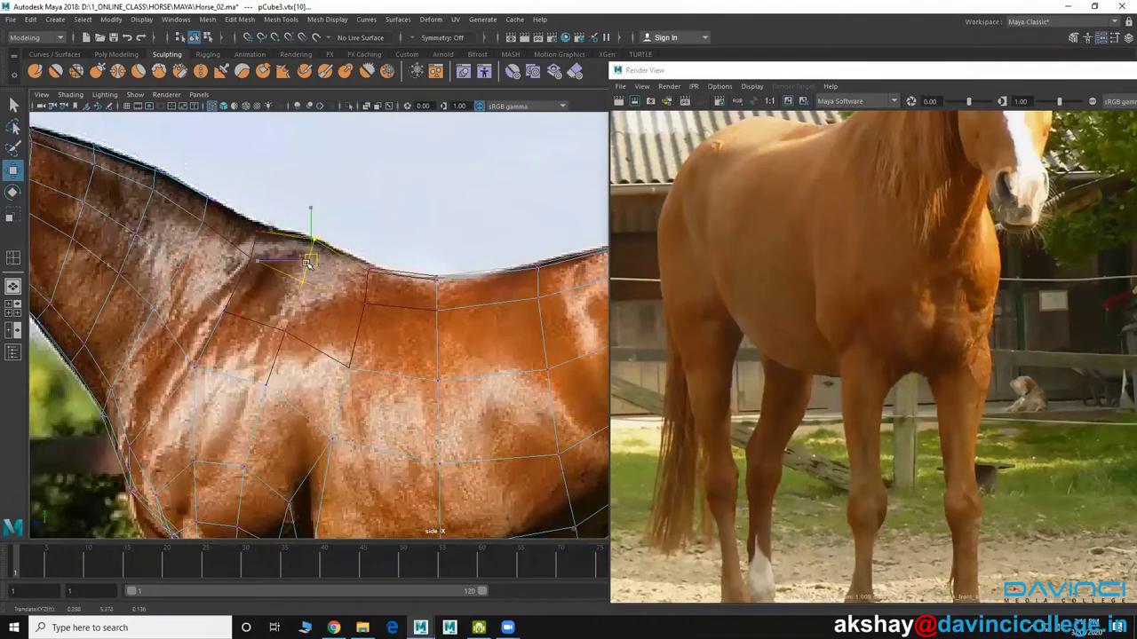
# Adjust shoulder and neck-base vertices, pulling the chest vertex onto the photo's chest outline
pyautogui.scroll(-2, 338, 266)
pyautogui.keyDown('alt'); pyautogui.moveTo(355, 373); pyautogui.dragTo(364, 320, button='middle'); pyautogui.keyUp('alt')
pyautogui.keyDown('alt'); pyautogui.moveTo(346, 277); pyautogui.dragTo(344, 222, button='middle'); pyautogui.keyUp('alt')
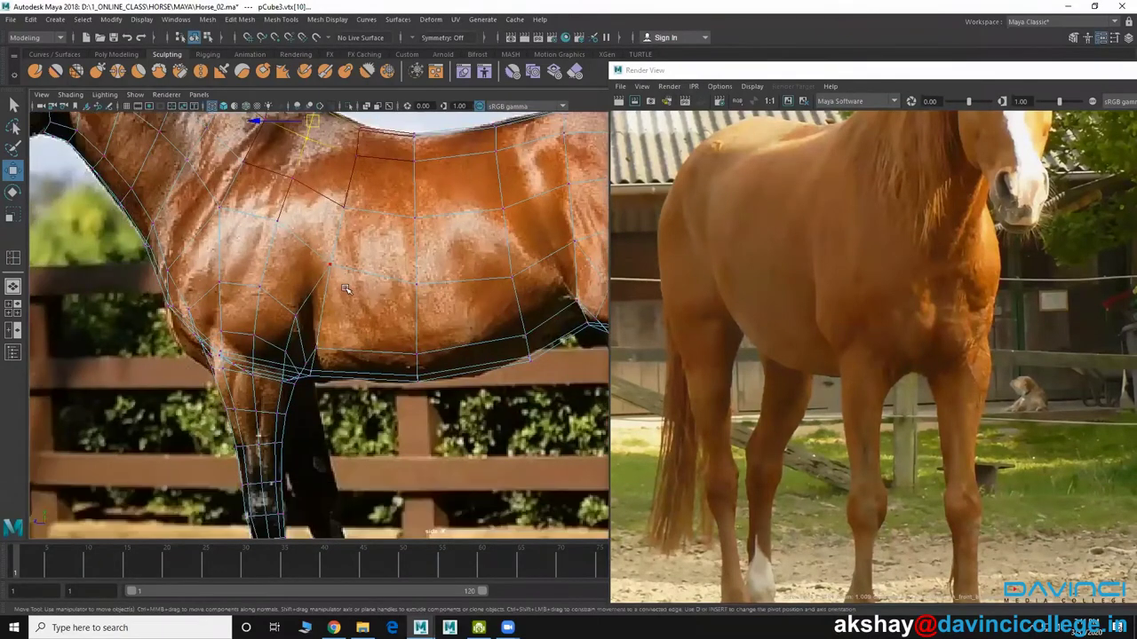
pyautogui.click(321, 264)
pyautogui.scroll(1, 328, 258)
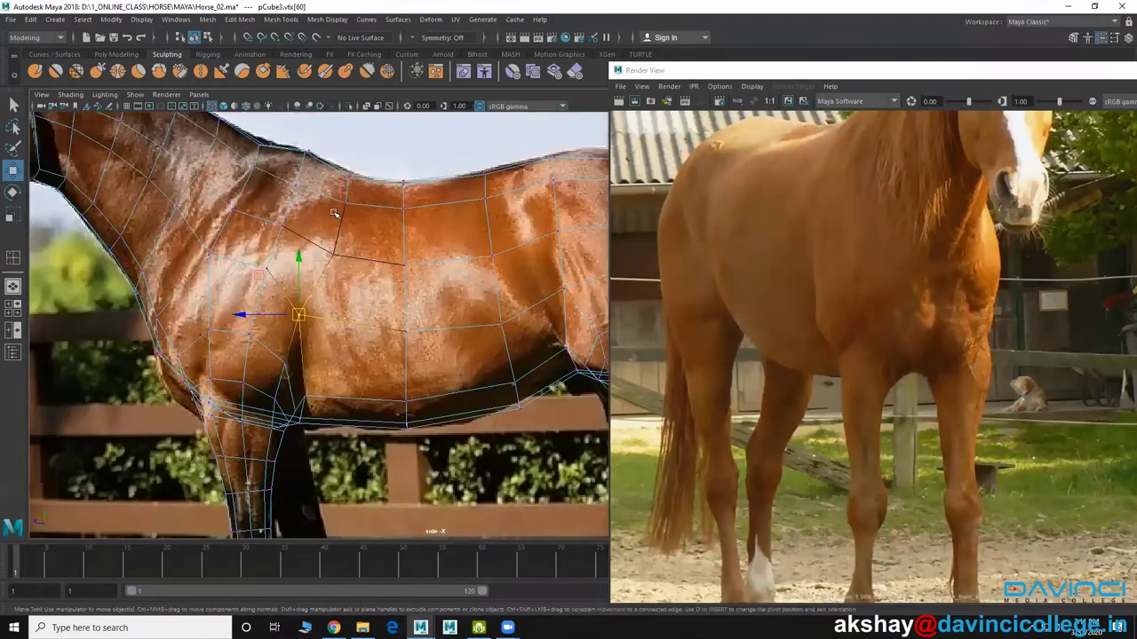
pyautogui.click(198, 249)
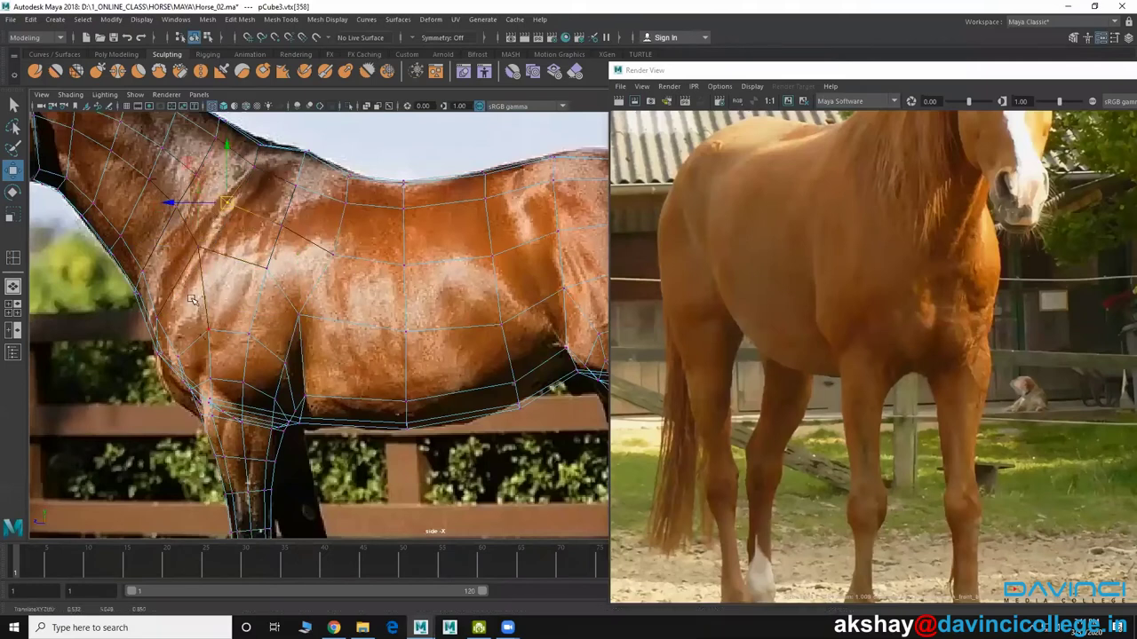
pyautogui.scroll(1, 193, 300)
pyautogui.click(206, 323)
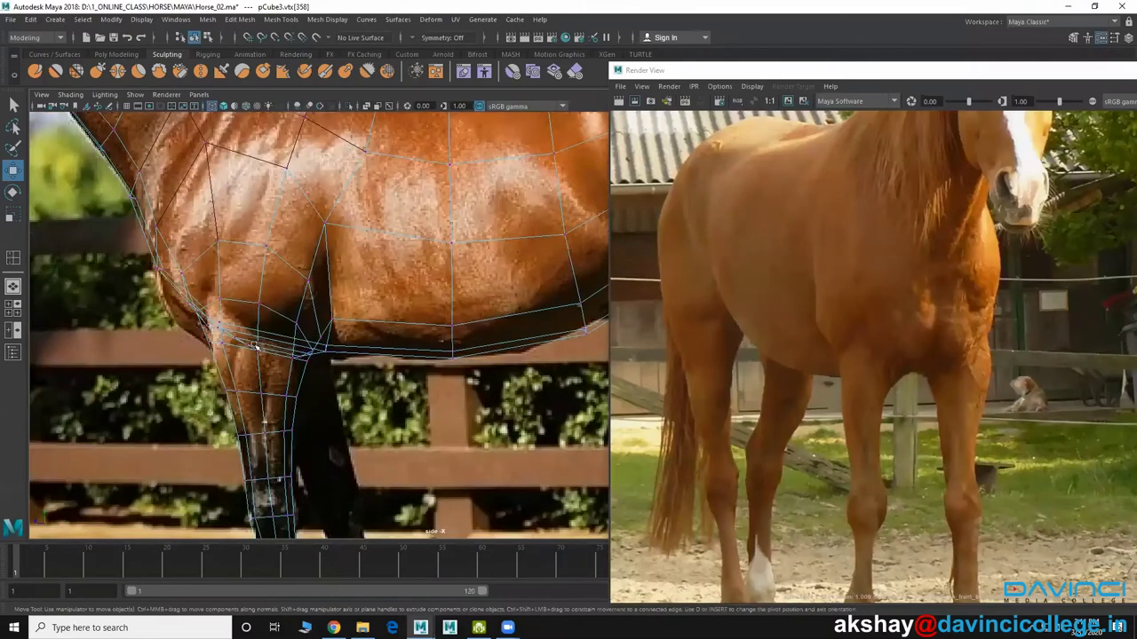
pyautogui.scroll(1, 210, 325)
pyautogui.keyDown('alt'); pyautogui.moveTo(204, 310); pyautogui.dragTo(208, 325, button='middle'); pyautogui.keyUp('alt')
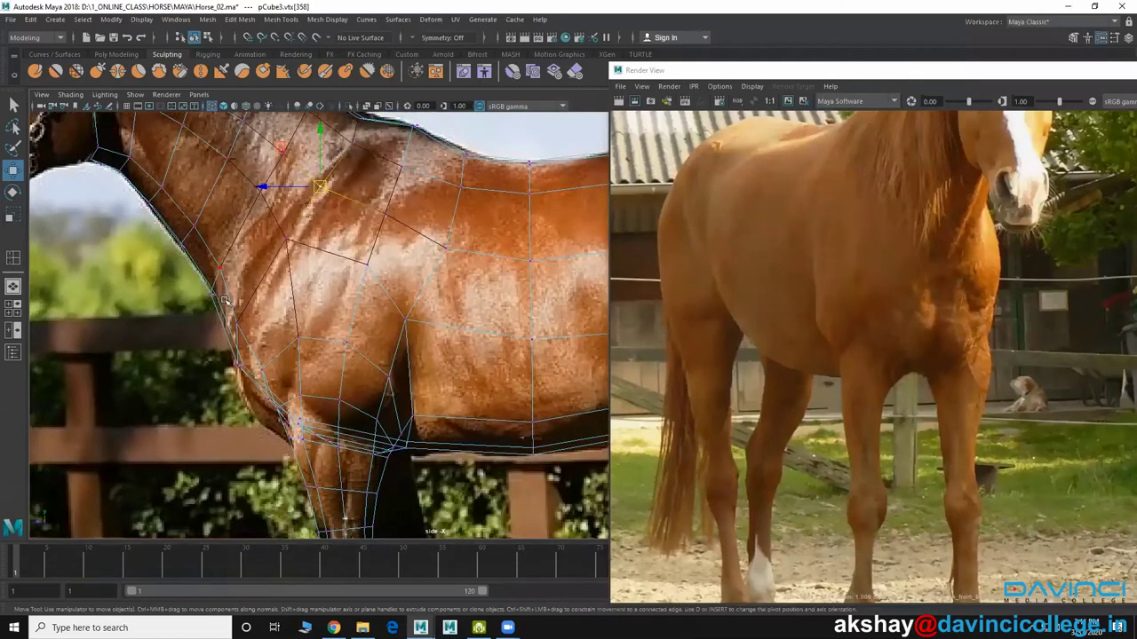
pyautogui.click(218, 284)
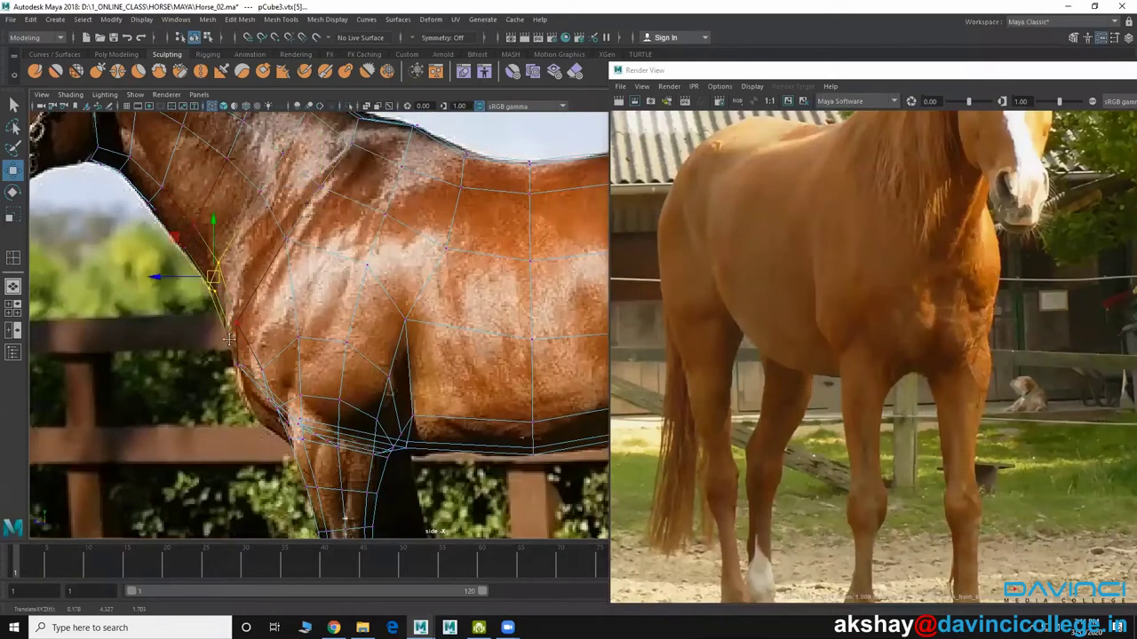
pyautogui.moveTo(229, 340)
pyautogui.keyDown('alt'); pyautogui.mouseDown(button='middle')
pyautogui.moveTo(249, 354)
pyautogui.moveTo(364, 331)
pyautogui.moveTo(325, 311)
pyautogui.mouseUp(button='middle'); pyautogui.keyUp('alt')
# Raise the back vertices onto the photo's topline
pyautogui.scroll(-2, 329, 346)
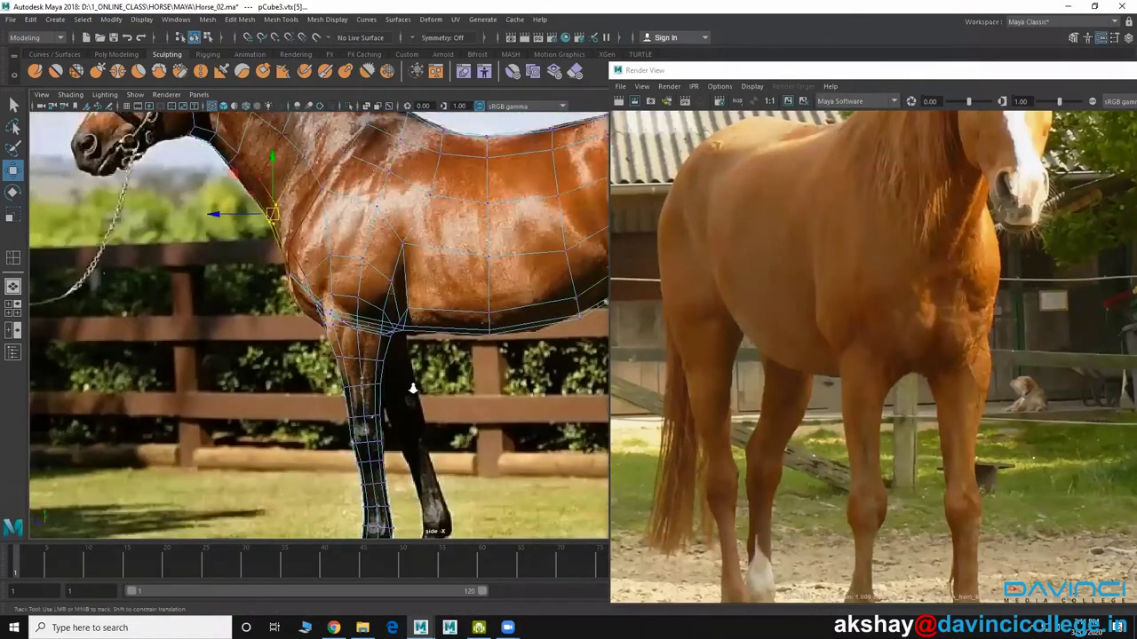
pyautogui.scroll(-2, 334, 377)
pyautogui.scroll(3, 410, 242)
pyautogui.click(406, 234)
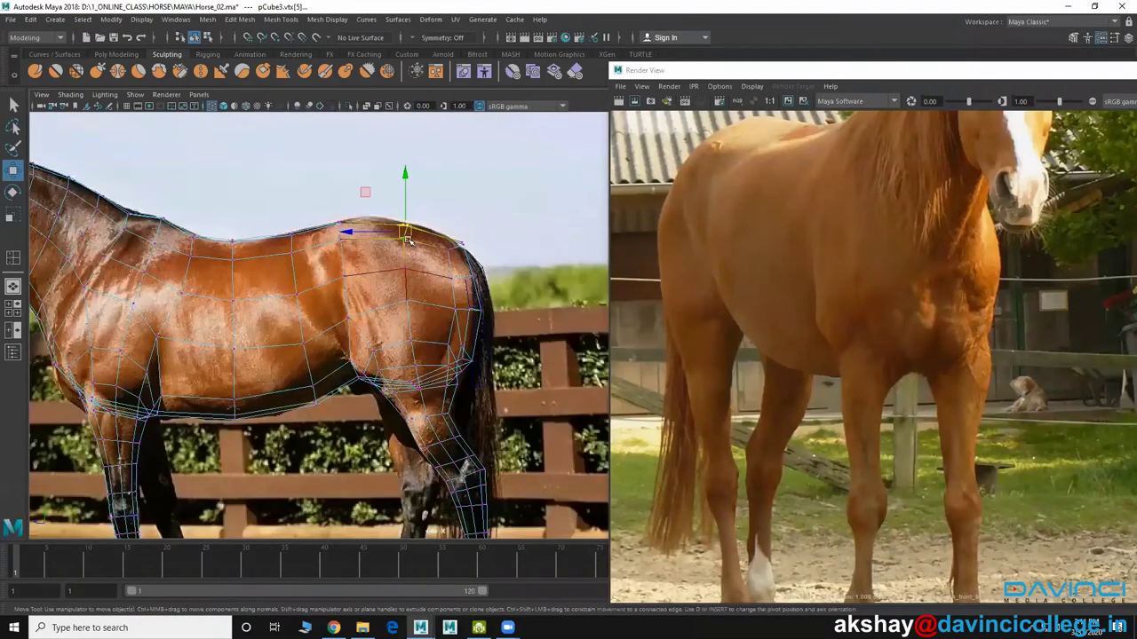
pyautogui.moveTo(405, 231); pyautogui.dragTo(406, 222)
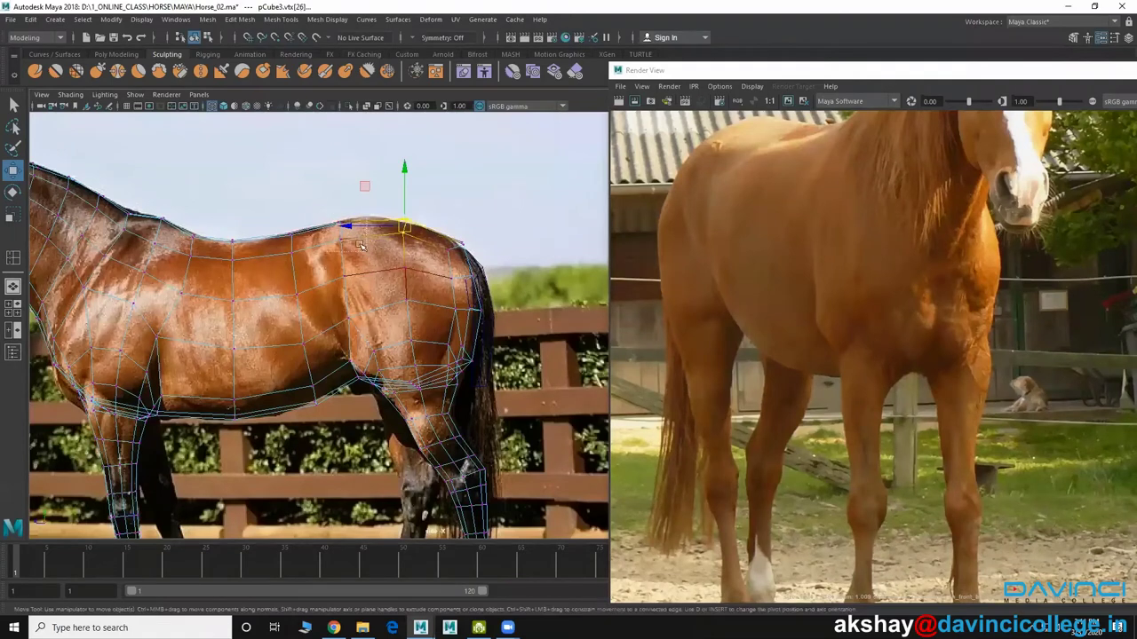
pyautogui.click(341, 229)
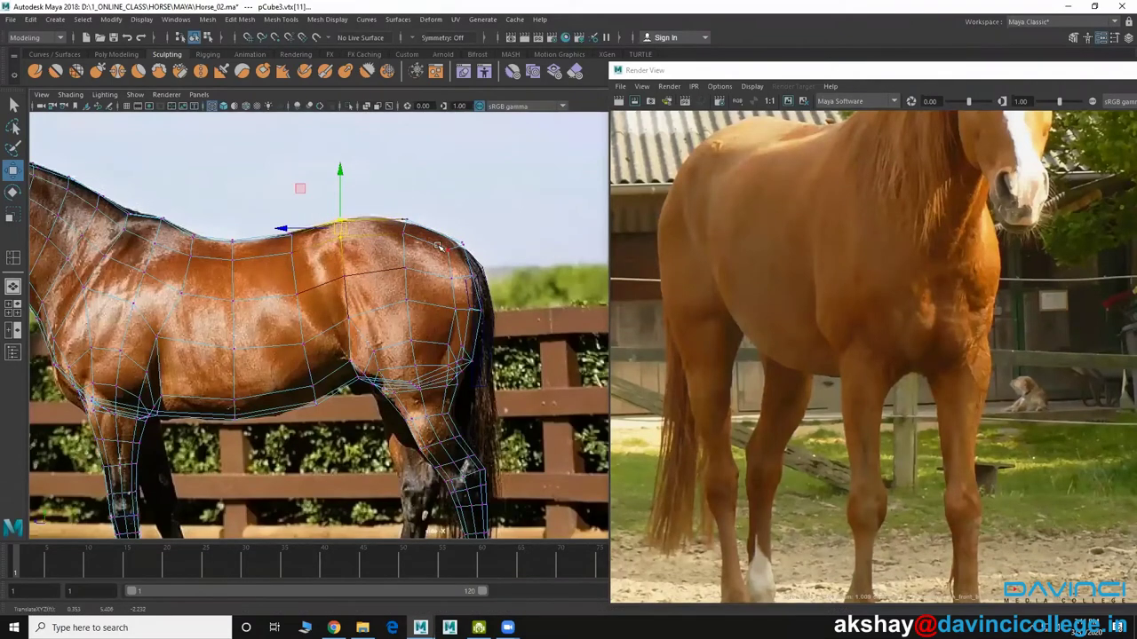
# Select the rump's rear-edge vertices, then frame the legs and pick a front-chest vertex
pyautogui.moveTo(462, 223); pyautogui.dragTo(482, 309)
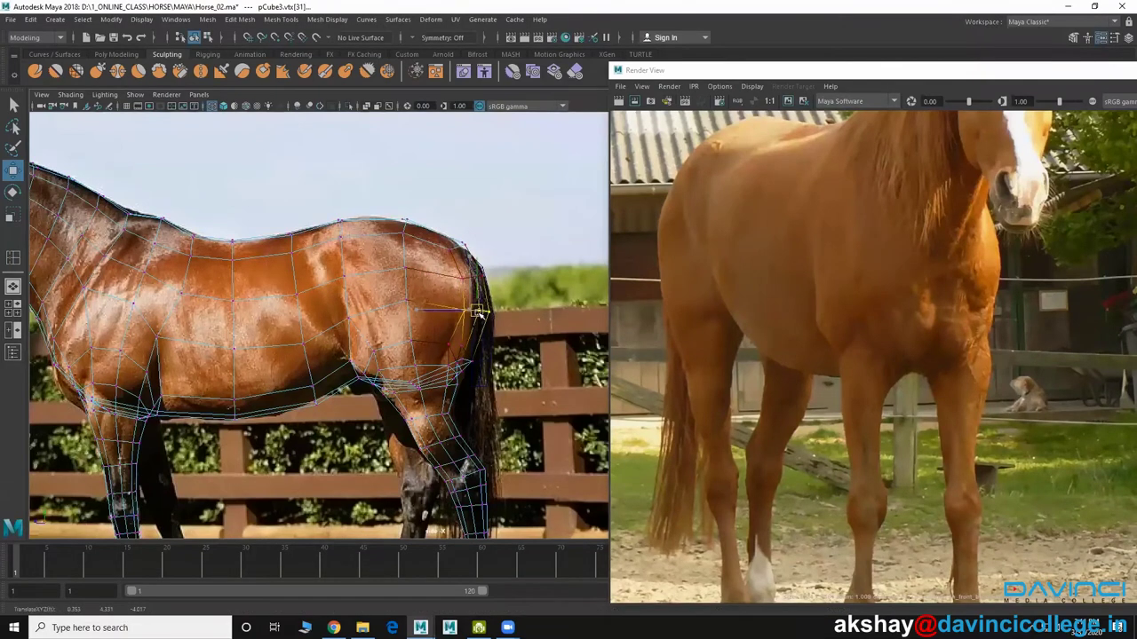
pyautogui.keyDown('alt'); pyautogui.moveTo(380, 359); pyautogui.dragTo(397, 264, button='middle'); pyautogui.keyUp('alt')
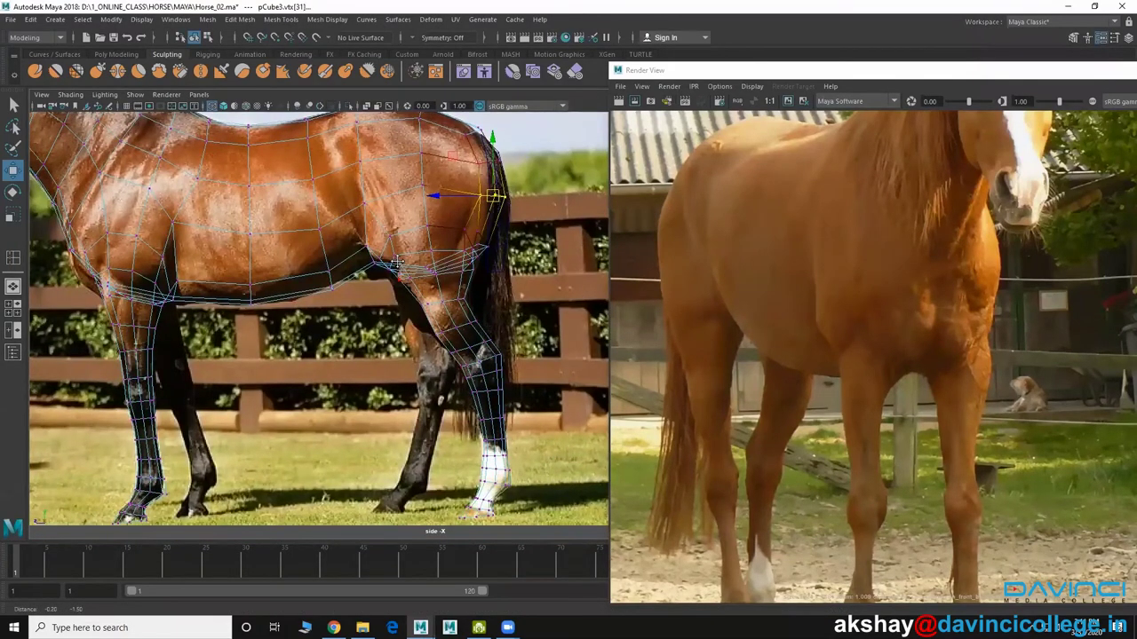
pyautogui.scroll(2, 257, 317)
pyautogui.scroll(2, 395, 373)
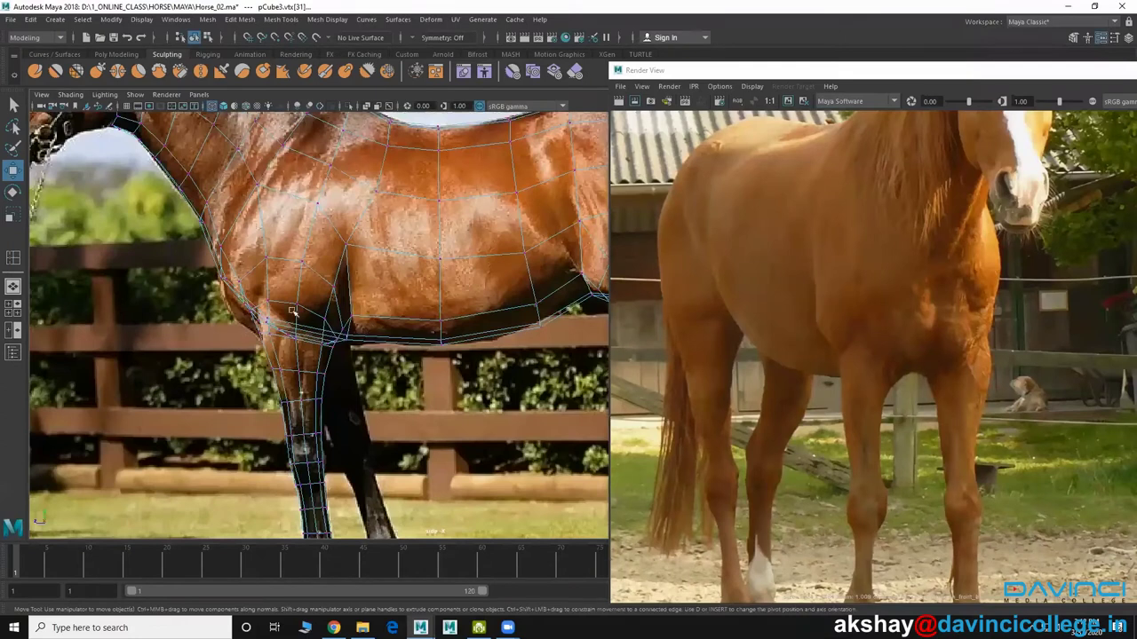
pyautogui.scroll(2, 290, 302)
pyautogui.click(266, 258)
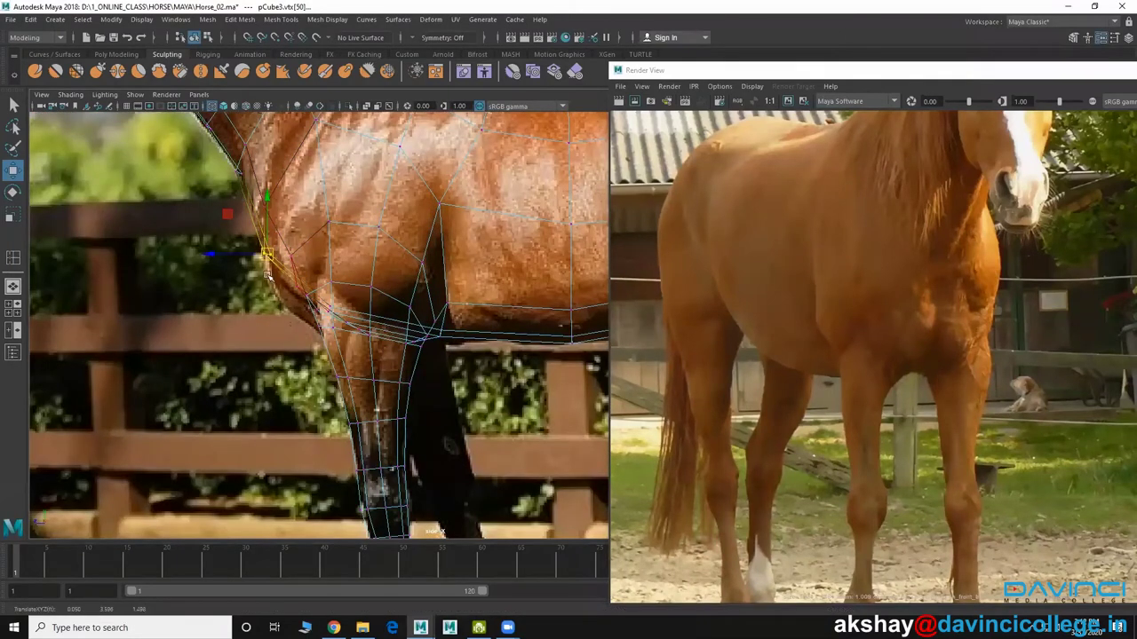
# Switch to perspective, inspect the chest and forelegs, and activate Insert Edge Loop
pyautogui.press('space')
pyautogui.press('space')
pyautogui.scroll(3, 280, 332)
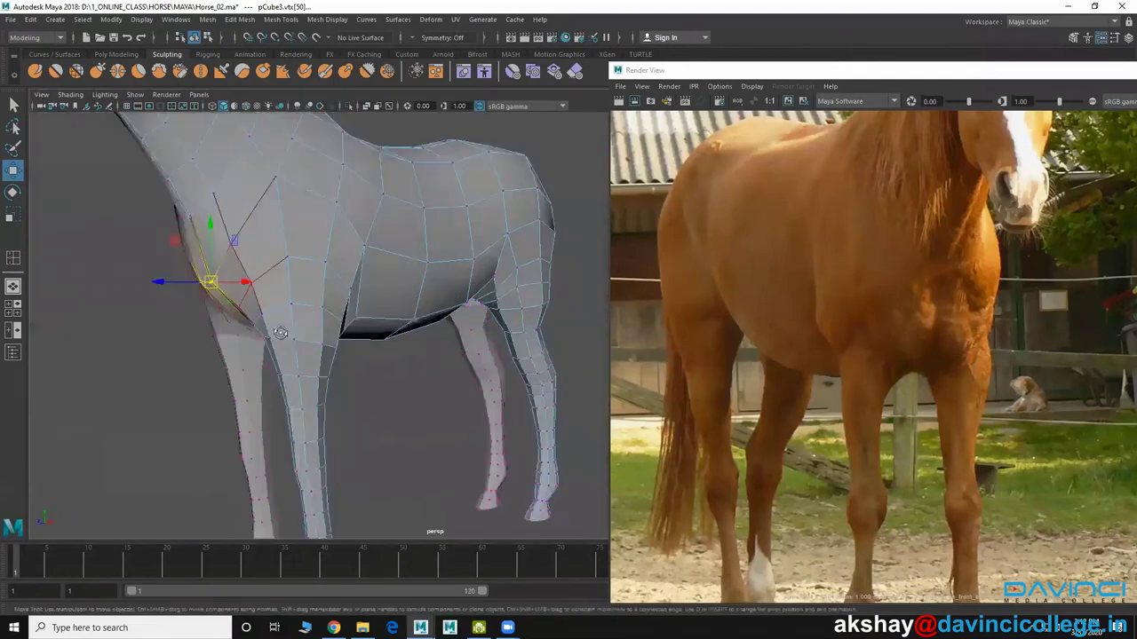
pyautogui.moveTo(281, 332)
pyautogui.keyDown('alt'); pyautogui.mouseDown()
pyautogui.moveTo(376, 350)
pyautogui.moveTo(322, 322)
pyautogui.moveTo(322, 332)
pyautogui.moveTo(344, 320)
pyautogui.moveTo(261, 323)
pyautogui.moveTo(302, 305)
pyautogui.mouseUp(); pyautogui.keyUp('alt')
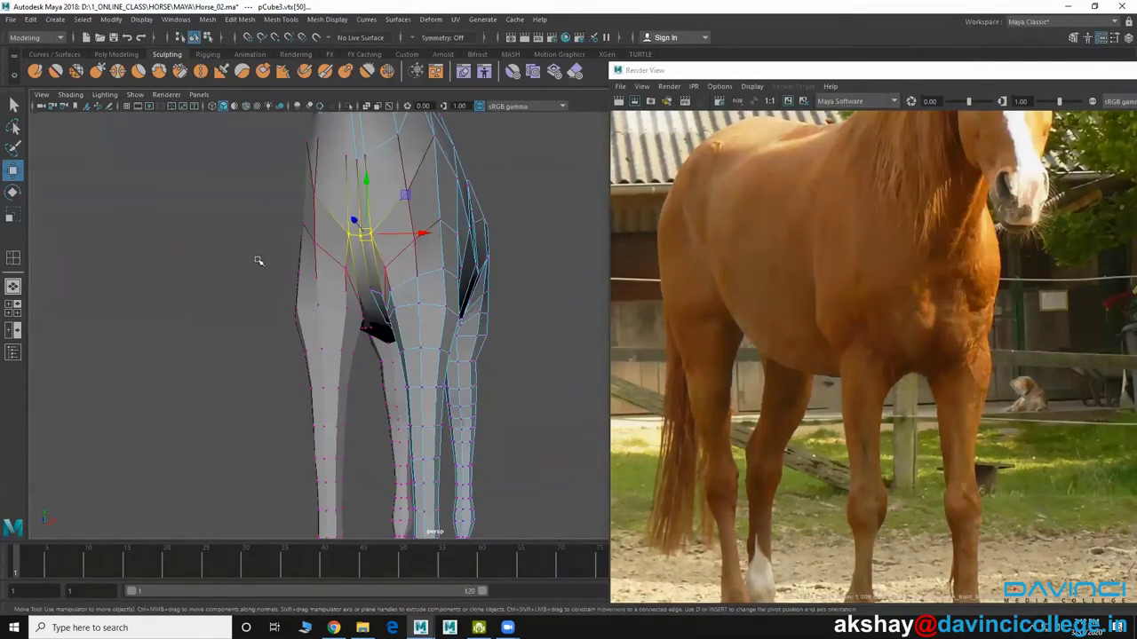
pyautogui.keyDown('alt'); pyautogui.moveTo(371, 280); pyautogui.dragTo(265, 282); pyautogui.keyUp('alt')
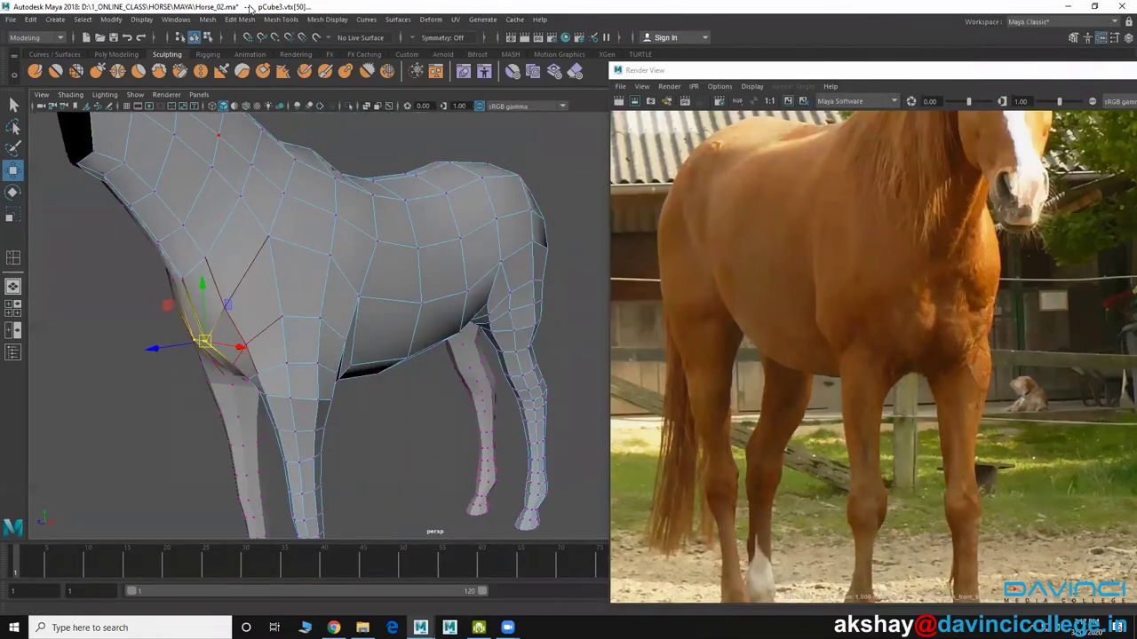
pyautogui.click(310, 19)
pyautogui.click(302, 107)
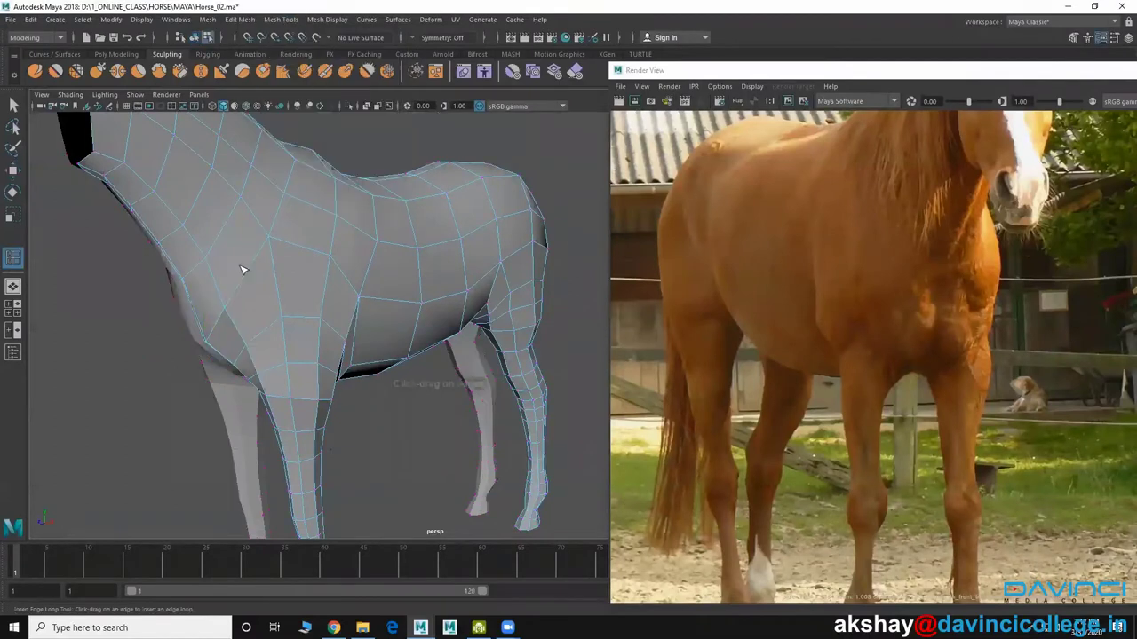
# Insert an edge loop across the shoulder and chest, then select a chest edge
pyautogui.click(237, 331)
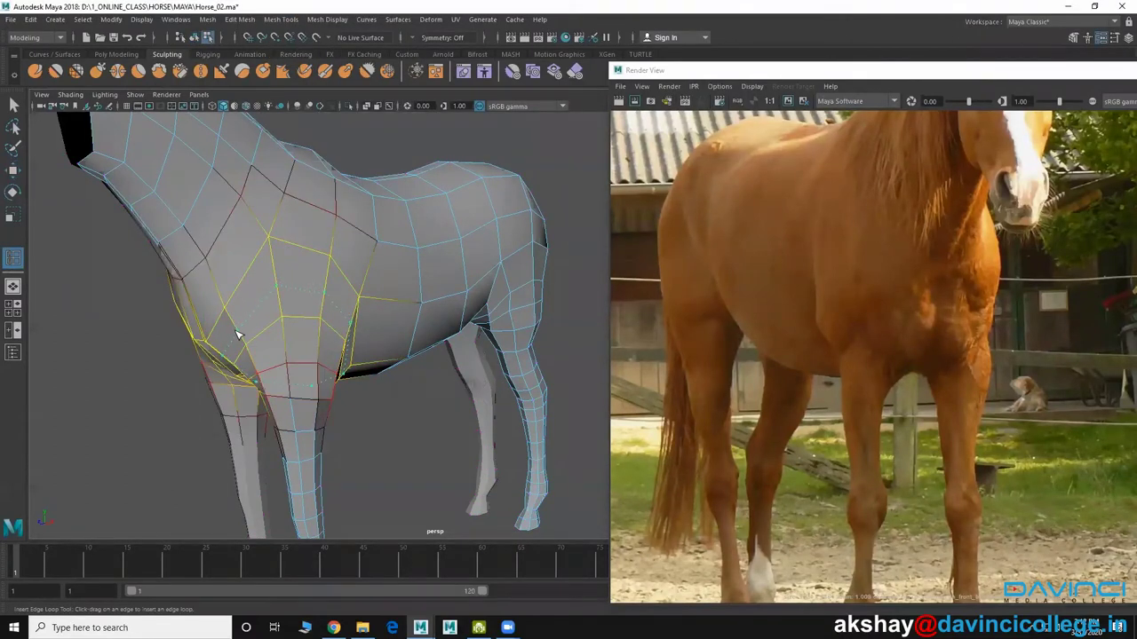
pyautogui.moveTo(238, 334); pyautogui.dragTo(254, 362)
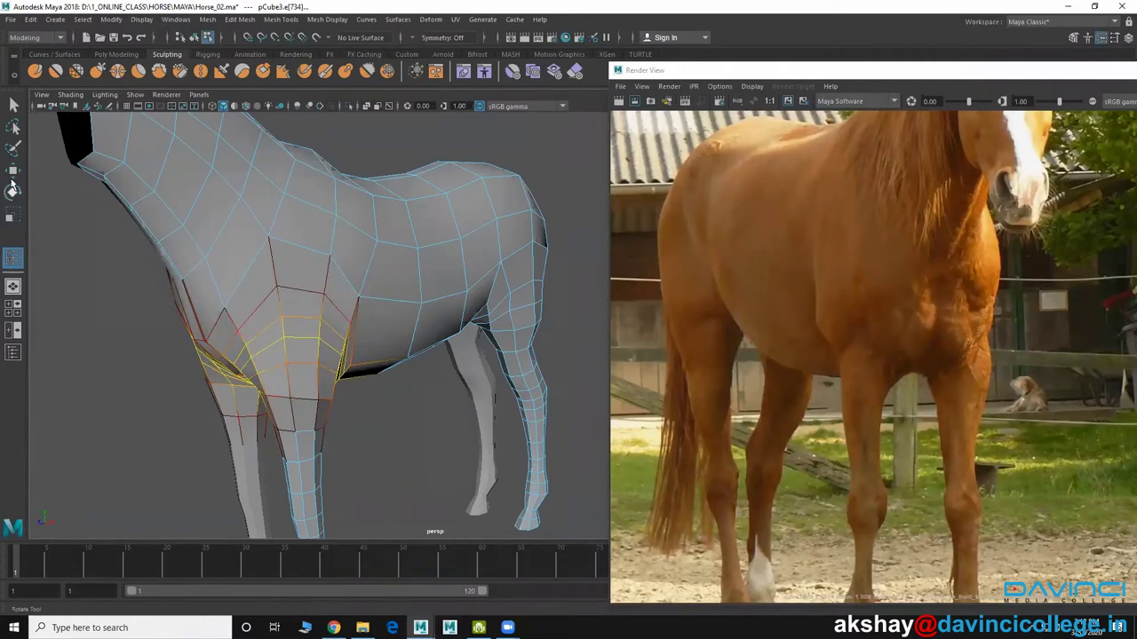
pyautogui.click(14, 169)
pyautogui.rightClick(315, 325)
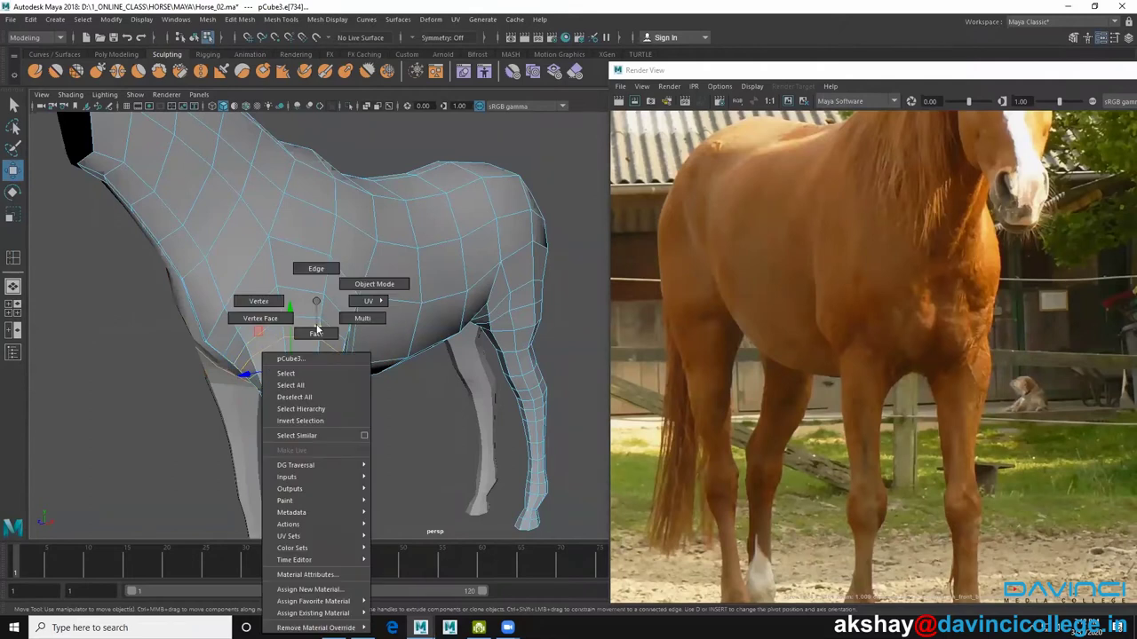
pyautogui.click(307, 319)
pyautogui.keyDown('ctrl'); pyautogui.rightClick(308, 320); pyautogui.keyUp('ctrl')
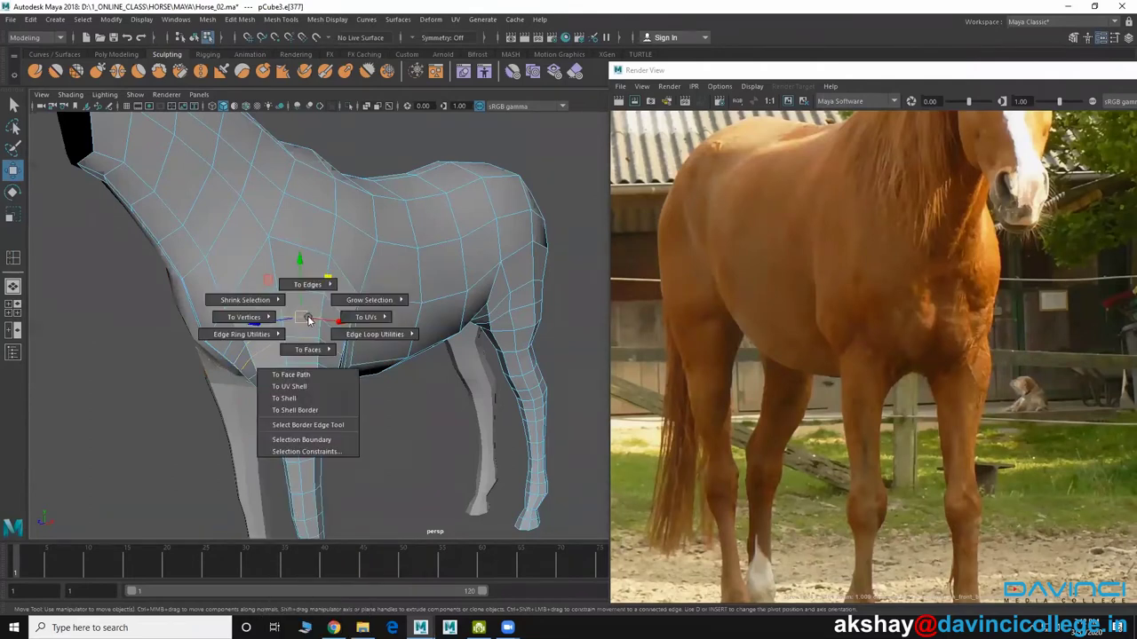
pyautogui.scroll(3, 151, 335)
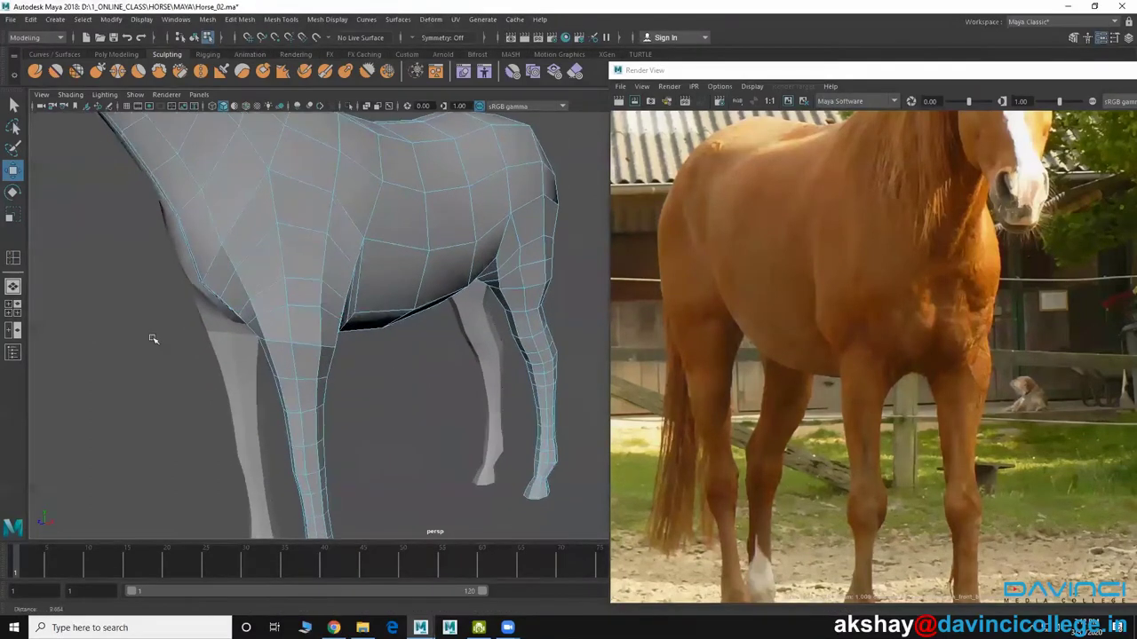
pyautogui.scroll(3, 152, 335)
# Insert edge loops around the upper front leg and switch to the Move tool
pyautogui.click(13, 258)
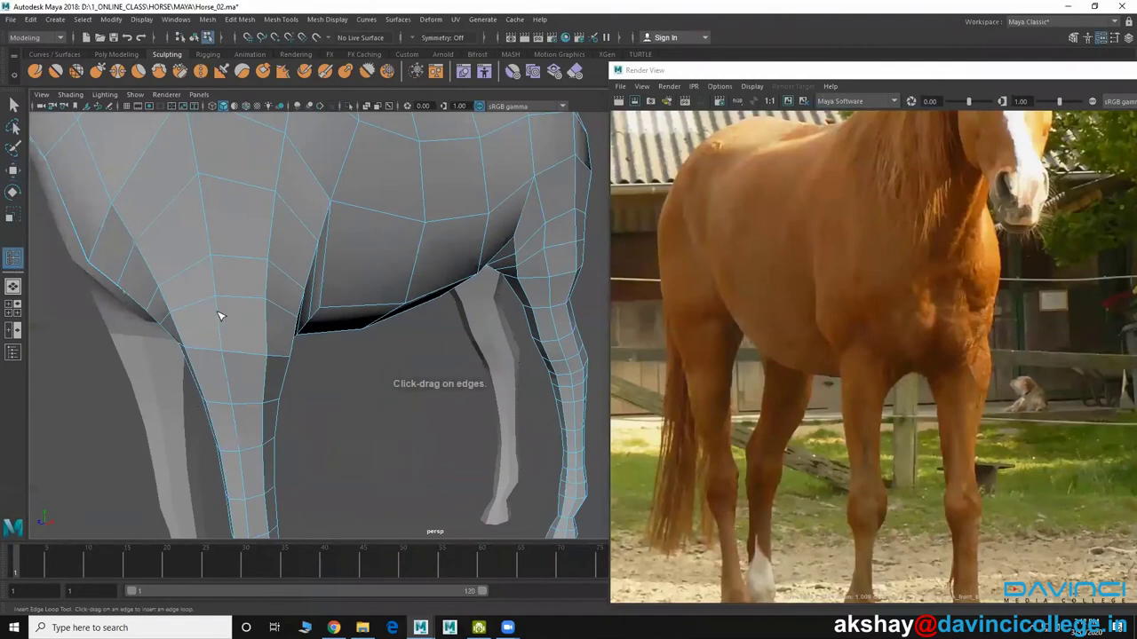
pyautogui.moveTo(221, 317); pyautogui.dragTo(222, 317)
pyautogui.press('w')
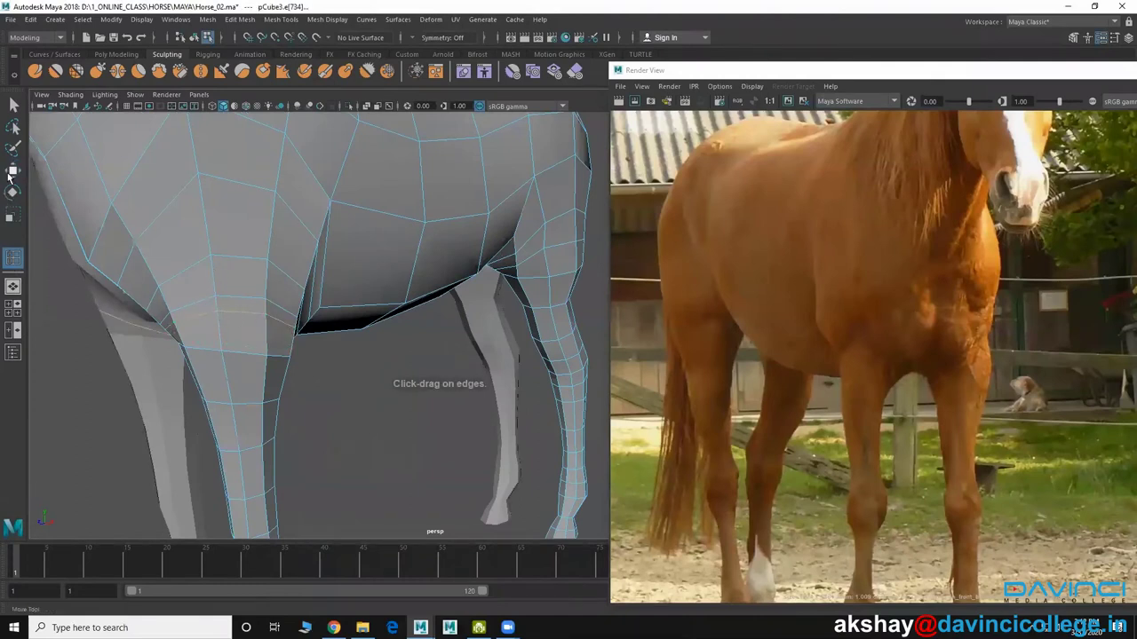
pyautogui.moveTo(205, 300); pyautogui.dragTo(206, 267, button='right')
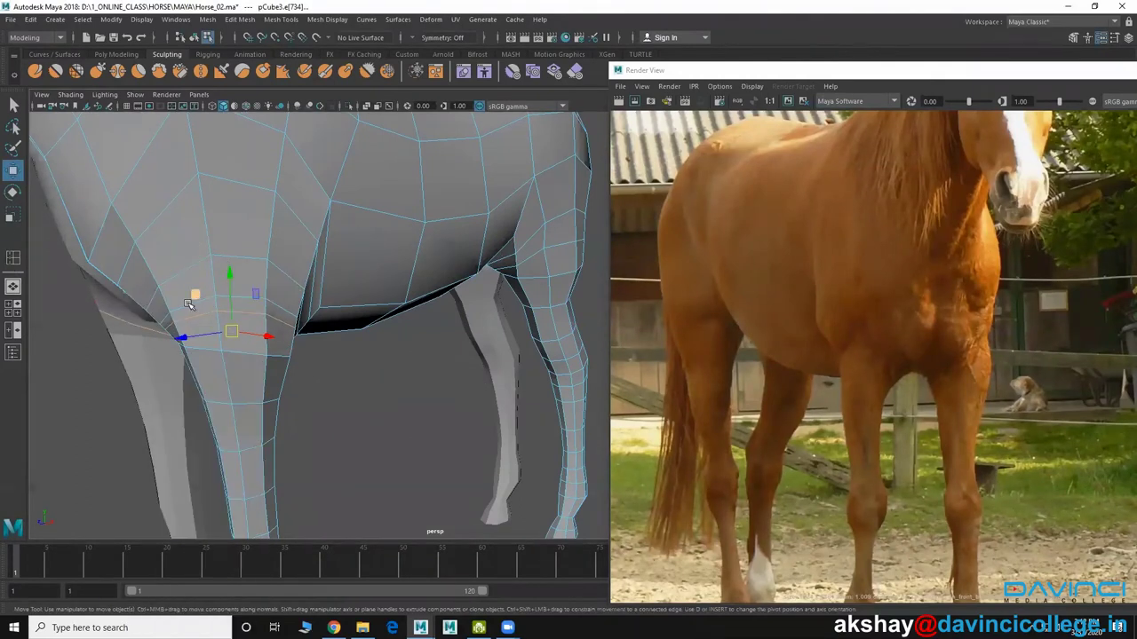
pyautogui.click(185, 308)
pyautogui.keyDown('shift'); pyautogui.moveTo(184, 308); pyautogui.dragTo(293, 316, button='right'); pyautogui.keyUp('shift')
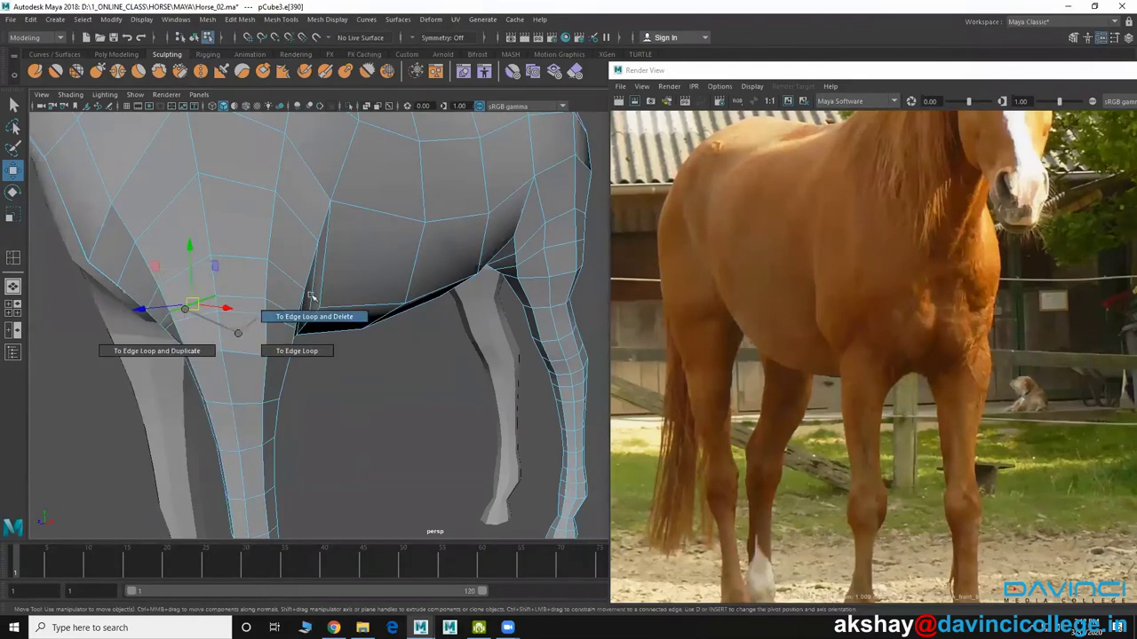
pyautogui.moveTo(293, 316)
pyautogui.keyDown('alt'); pyautogui.mouseDown()
pyautogui.moveTo(328, 323)
pyautogui.moveTo(373, 306)
pyautogui.mouseUp(); pyautogui.keyUp('alt')
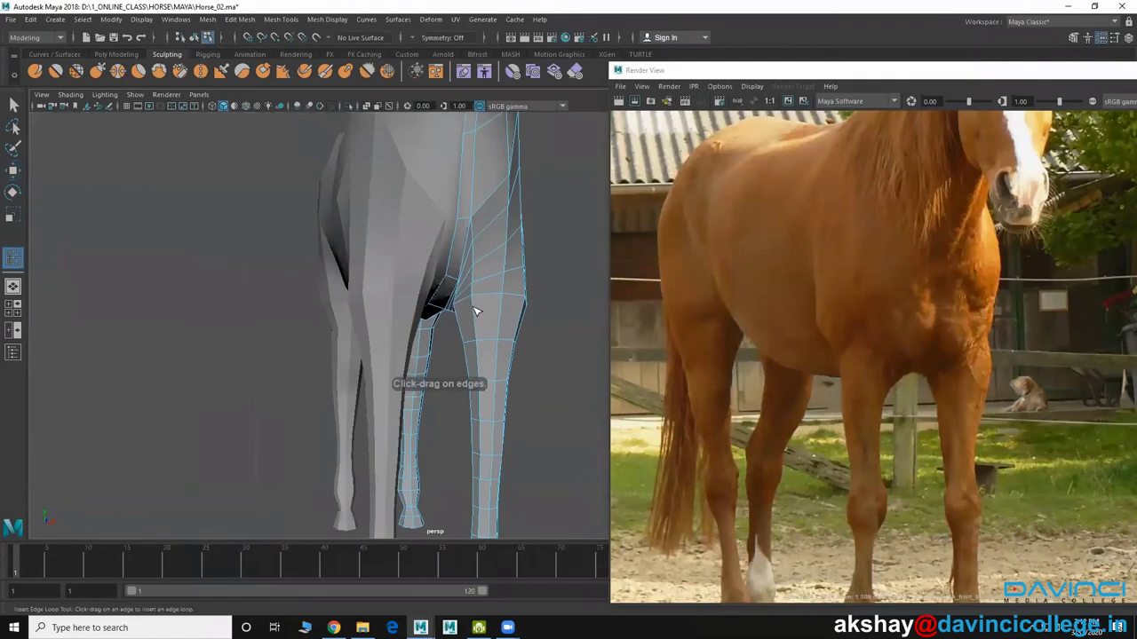
pyautogui.click(475, 309)
pyautogui.keyDown('alt'); pyautogui.moveTo(477, 309); pyautogui.dragTo(157, 323); pyautogui.keyUp('alt')
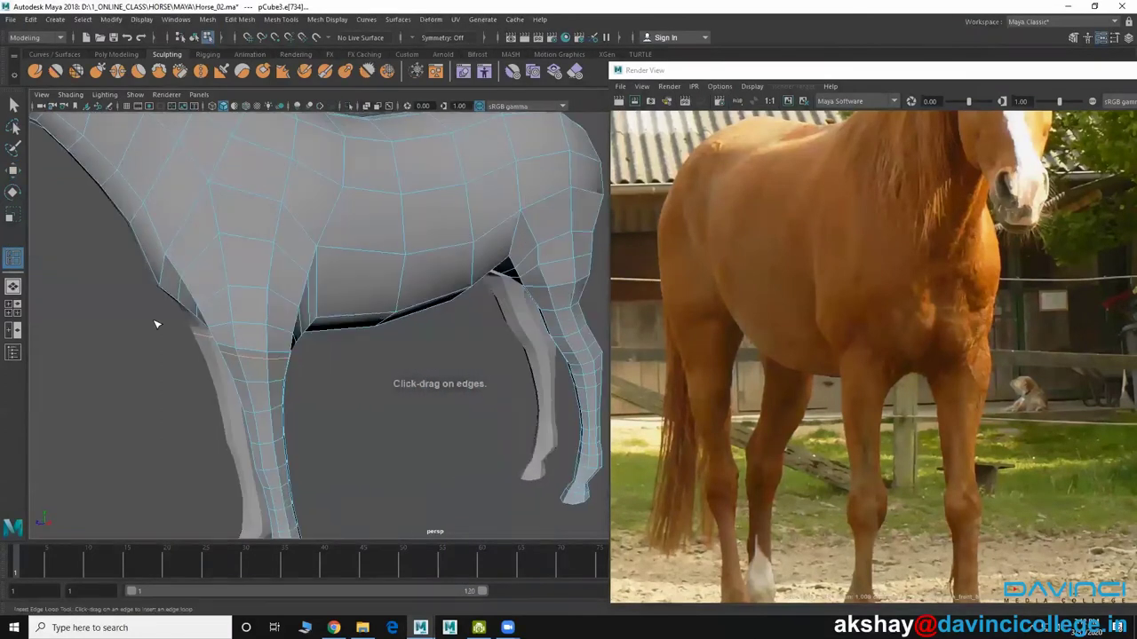
pyautogui.click(12, 169)
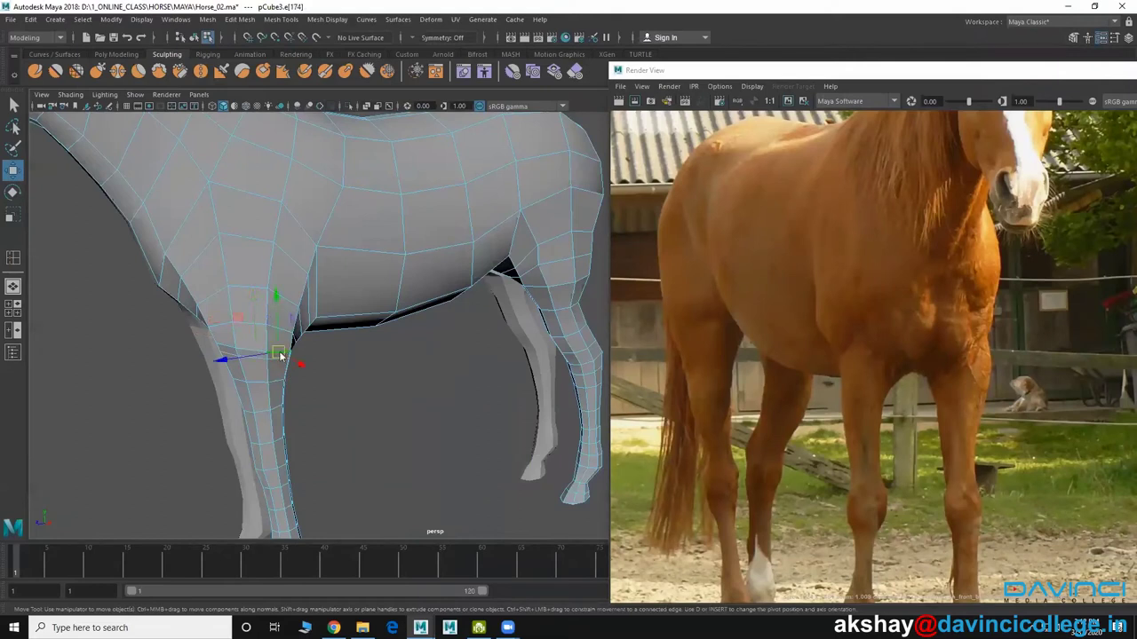
# Switch the mesh to vertex mode and select the inner foreleg and armpit vertices
pyautogui.rightClick(278, 354)
pyautogui.keyDown('shift'); pyautogui.rightClick(300, 360); pyautogui.keyUp('shift')
pyautogui.moveTo(427, 325)
pyautogui.keyDown('alt'); pyautogui.mouseDown()
pyautogui.moveTo(348, 369)
pyautogui.moveTo(391, 329)
pyautogui.mouseUp(); pyautogui.keyUp('alt')
pyautogui.scroll(5, 411, 307)
pyautogui.moveTo(411, 308); pyautogui.dragTo(348, 283, button='right')
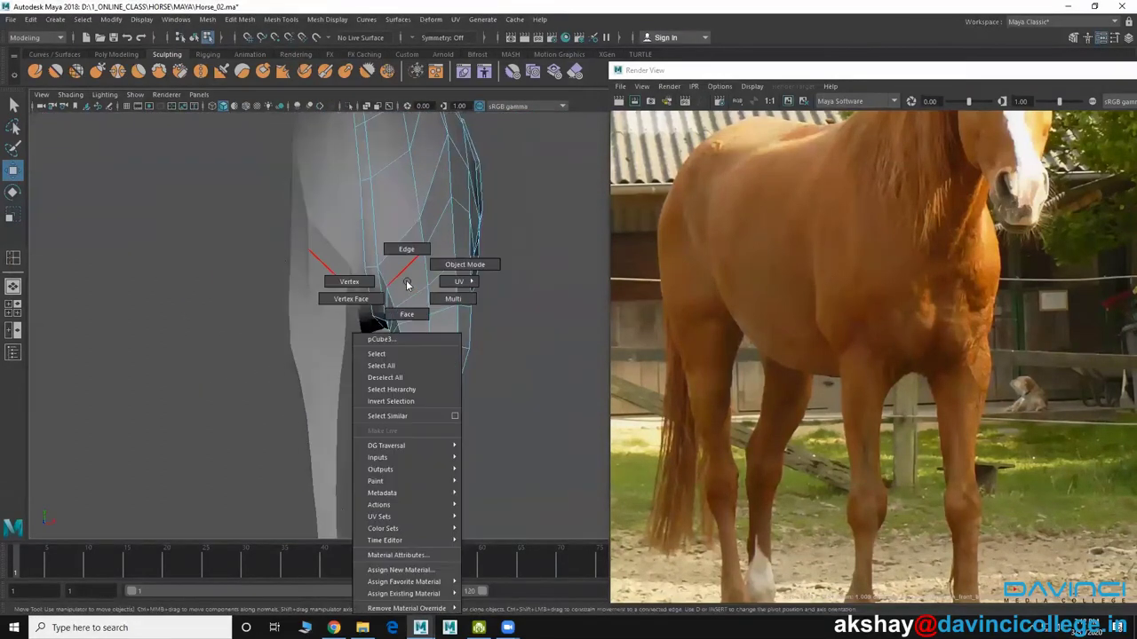
pyautogui.click(335, 254)
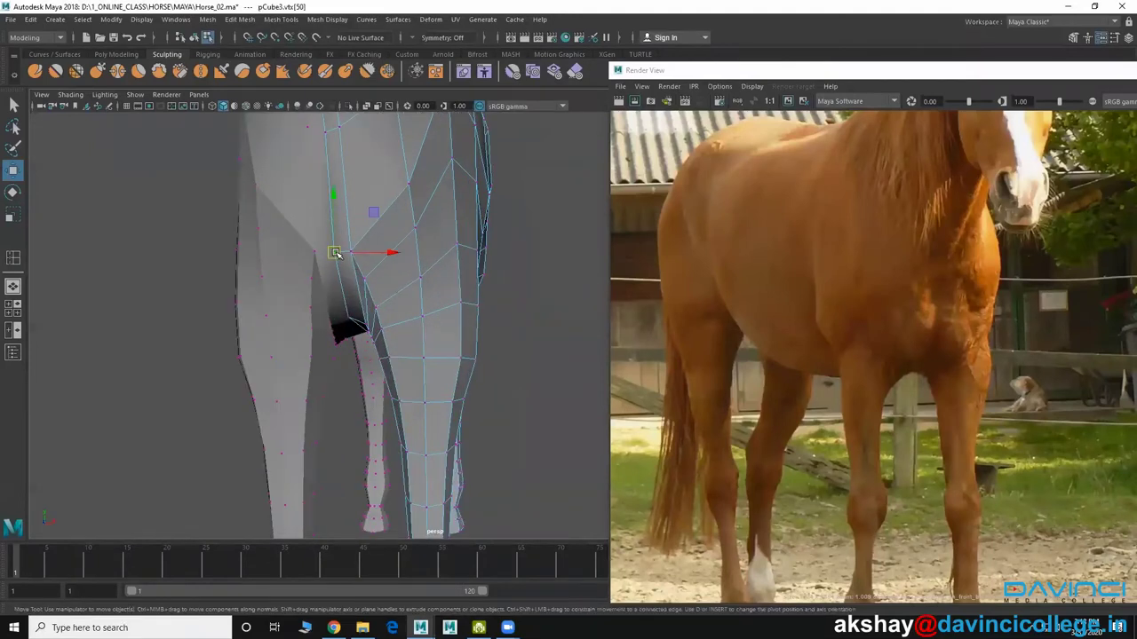
pyautogui.keyDown('alt'); pyautogui.moveTo(359, 282); pyautogui.dragTo(356, 295); pyautogui.keyUp('alt')
pyautogui.click(406, 281)
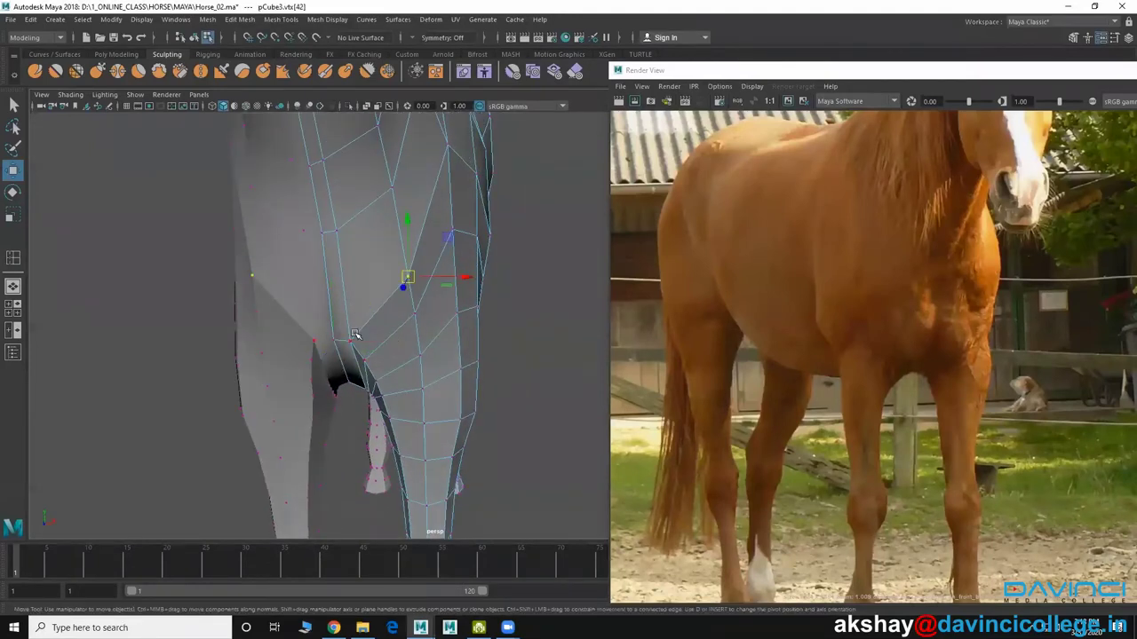
pyautogui.click(352, 340)
pyautogui.keyDown('alt'); pyautogui.moveTo(399, 395); pyautogui.dragTo(447, 447); pyautogui.keyUp('alt')
# Maximize the side view over the reference photo and zoom in
pyautogui.press('space')
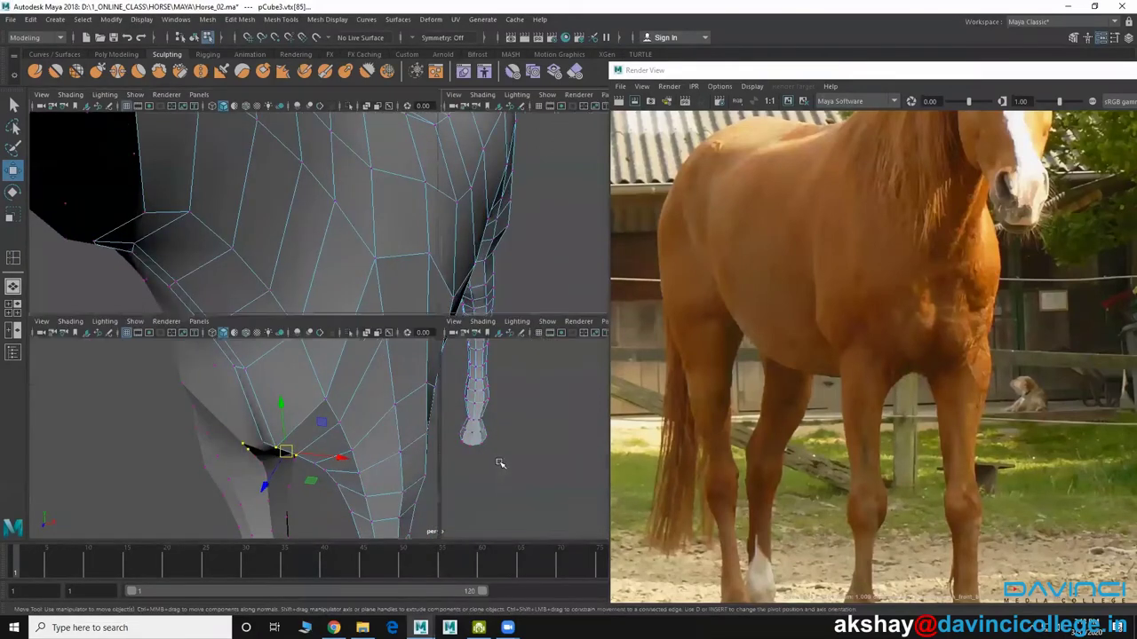
pyautogui.press('space')
pyautogui.scroll(1, 396, 382)
pyautogui.scroll(1, 372, 385)
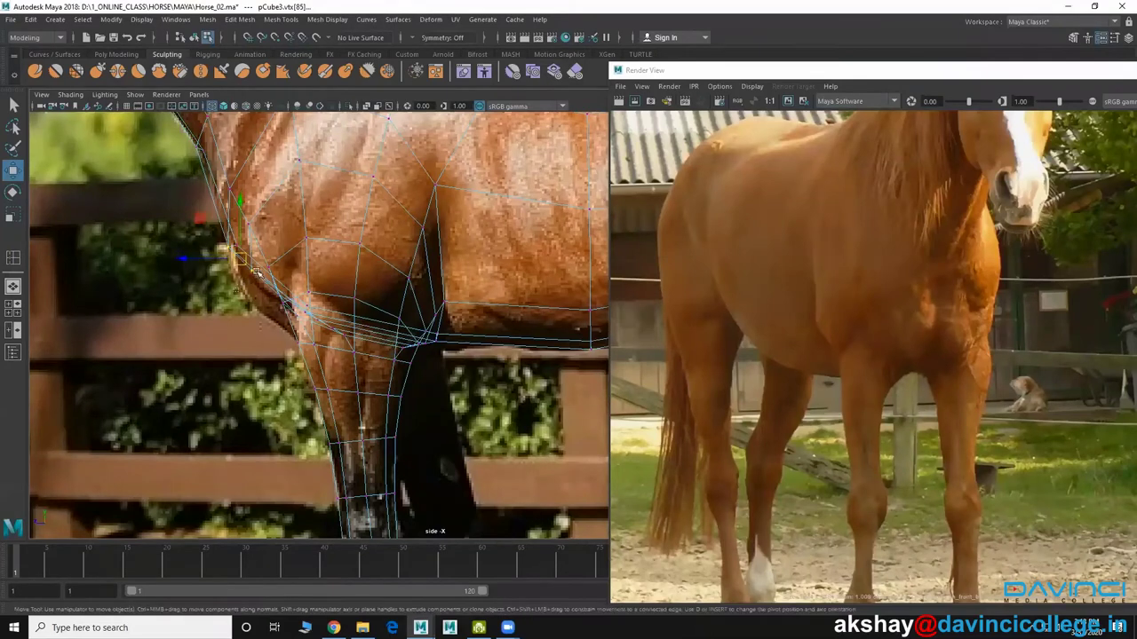
# Nudge the front-chest vertex onto the photo outline, then zoom out and orbit in perspective
pyautogui.click(248, 281)
pyautogui.press('w')
pyautogui.moveTo(249, 281); pyautogui.dragTo(249, 284)
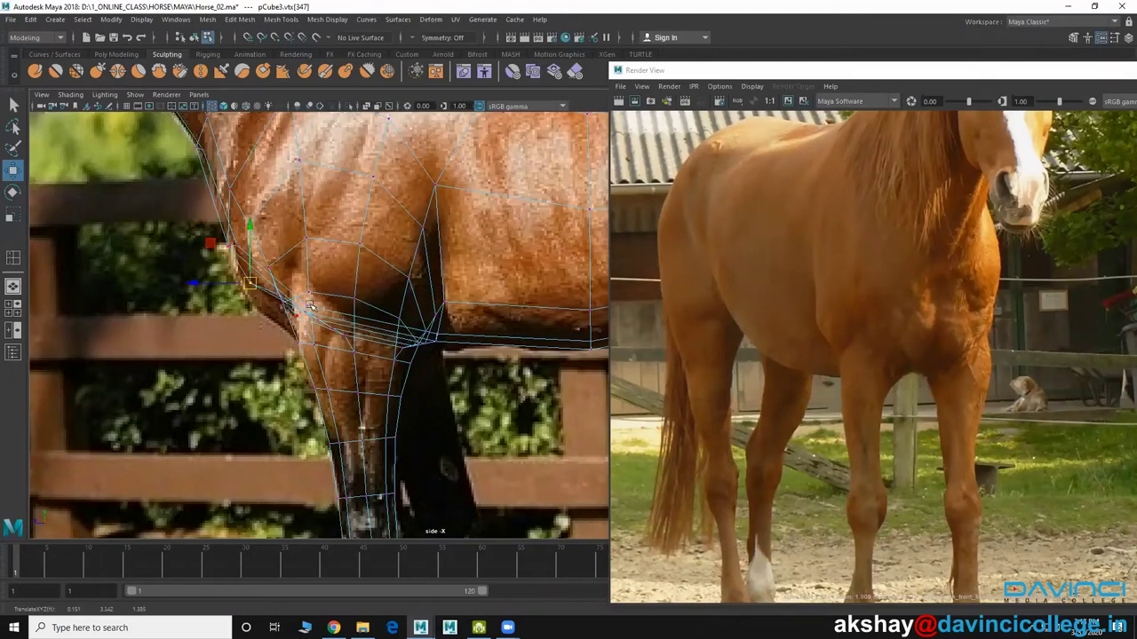
pyautogui.scroll(-1, 310, 306)
pyautogui.scroll(-1, 373, 375)
pyautogui.scroll(-1, 364, 316)
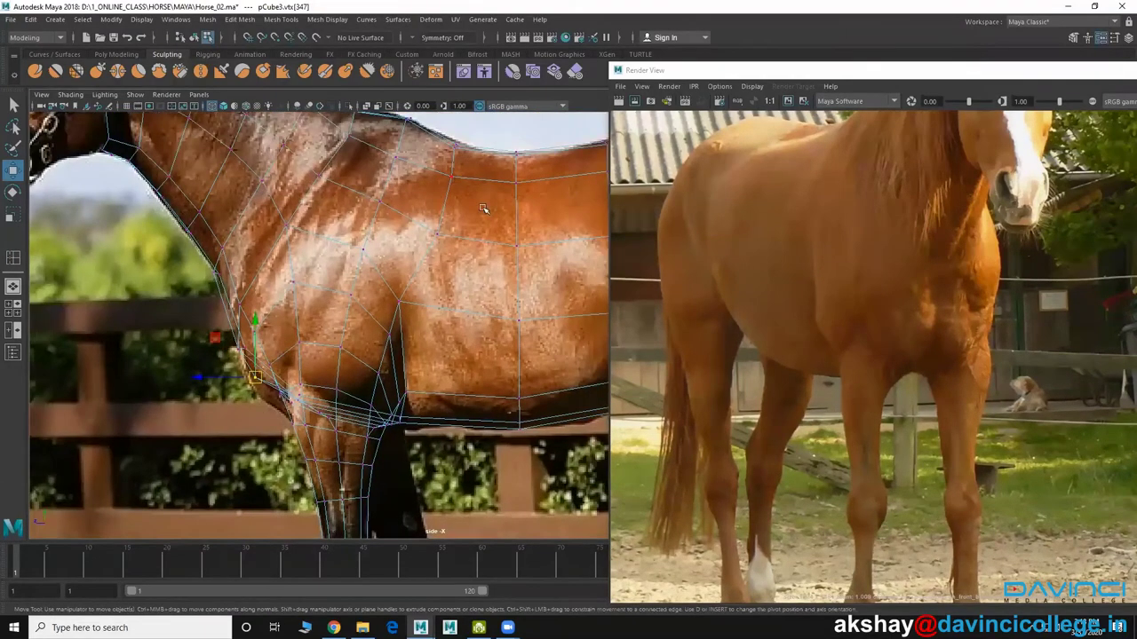
pyautogui.moveTo(482, 208)
pyautogui.keyDown('alt'); pyautogui.mouseDown()
pyautogui.moveTo(400, 284)
pyautogui.moveTo(376, 284)
pyautogui.moveTo(383, 296)
pyautogui.moveTo(332, 237)
pyautogui.mouseUp(); pyautogui.keyUp('alt')
# Return the horse to object mode and orbit to a side view of it
pyautogui.scroll(-5, 386, 292)
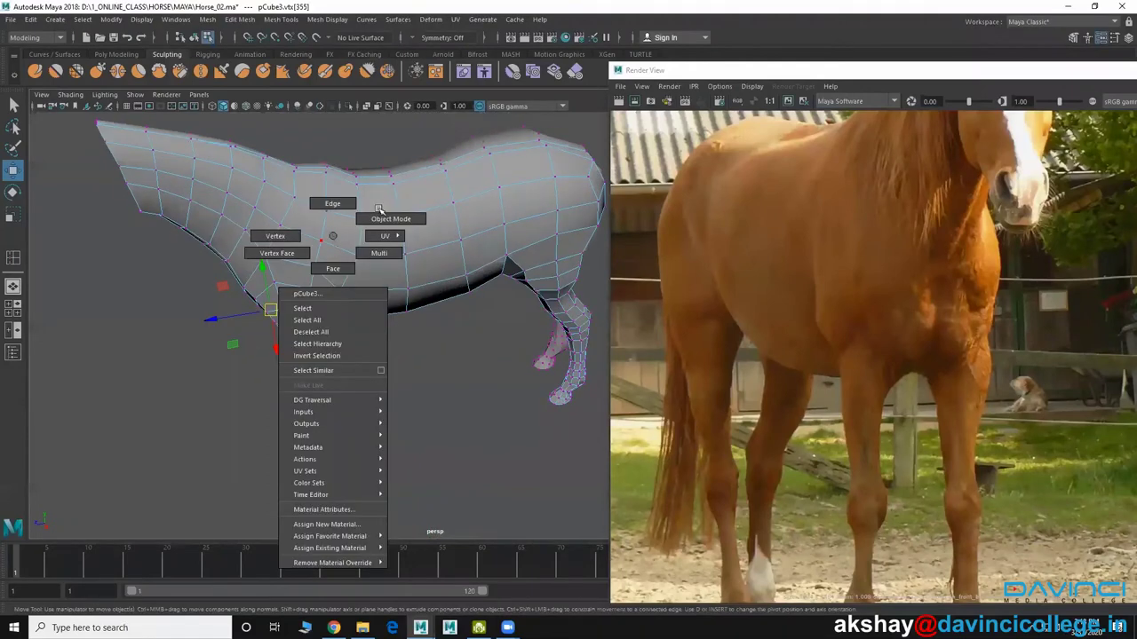
pyautogui.moveTo(332, 237); pyautogui.dragTo(385, 218, button='right')
pyautogui.keyDown('alt'); pyautogui.moveTo(395, 265); pyautogui.dragTo(369, 318); pyautogui.keyUp('alt')
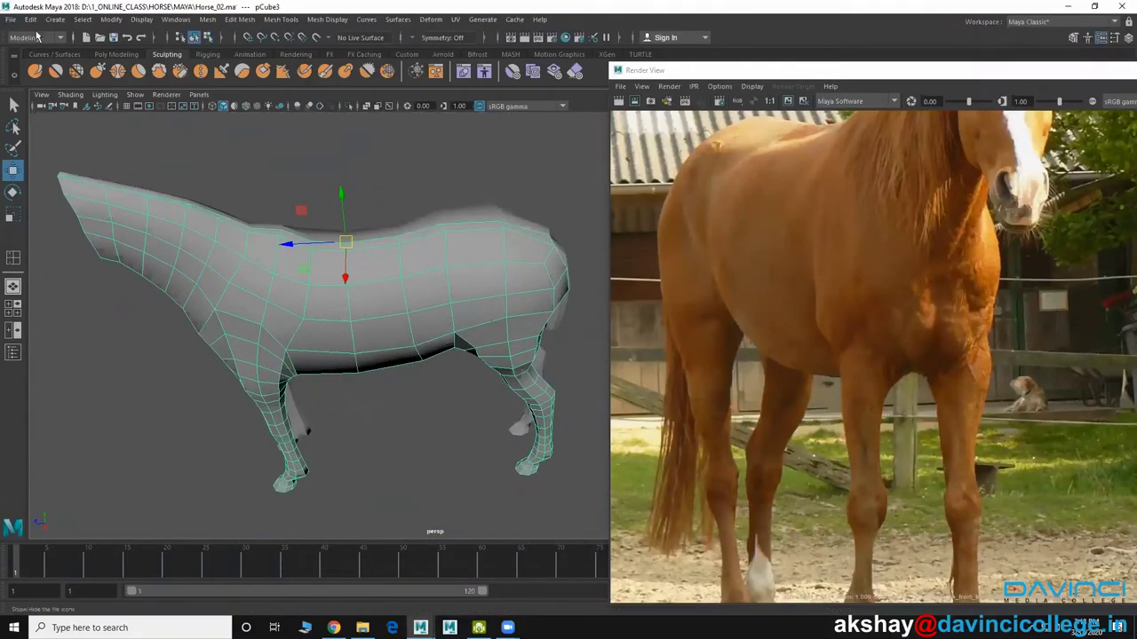
# In Save Scene As, browse to D:\1_ONLINE_CLASS\HORSE\MAYA and start renaming Horse_02.ma
pyautogui.click(11, 19)
pyautogui.click(44, 79)
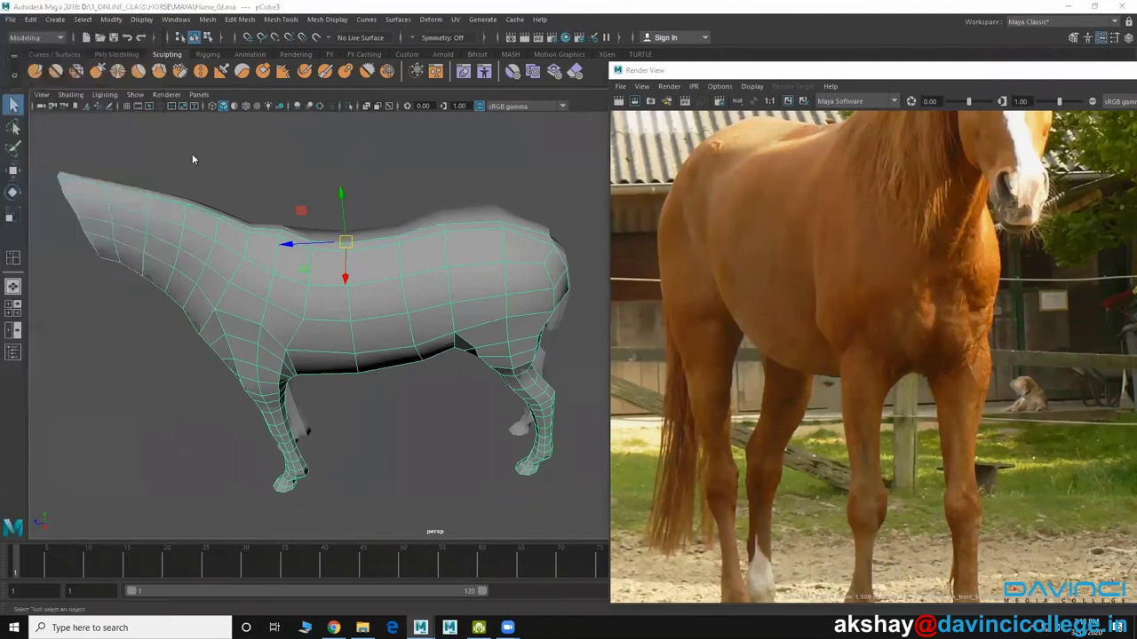
pyautogui.click(272, 293)
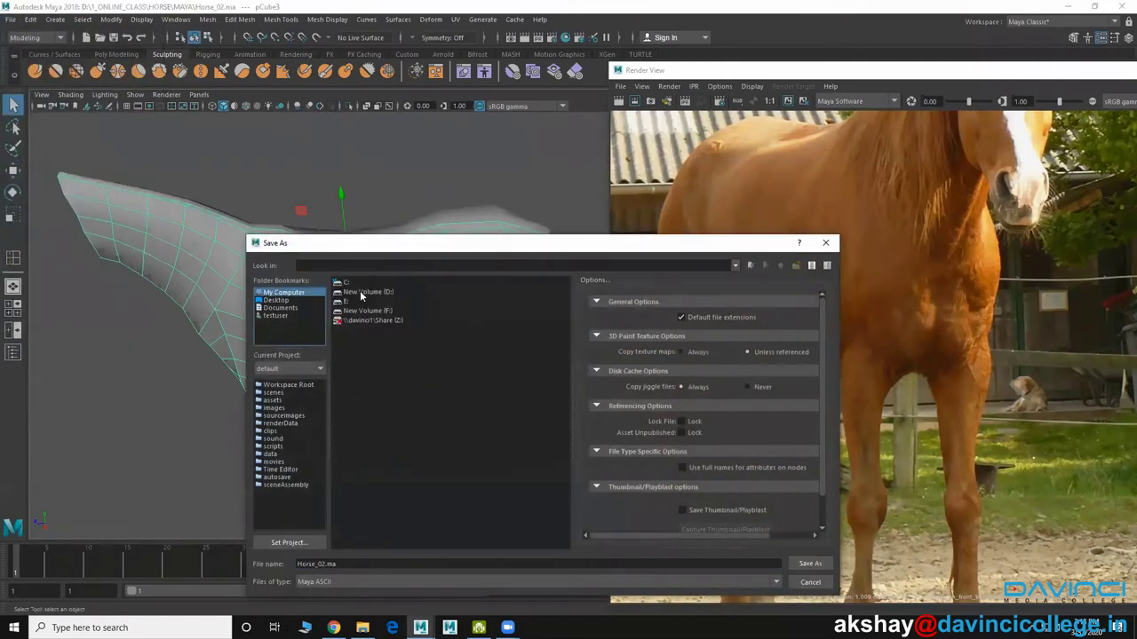
pyautogui.doubleClick(360, 291)
pyautogui.click(363, 293)
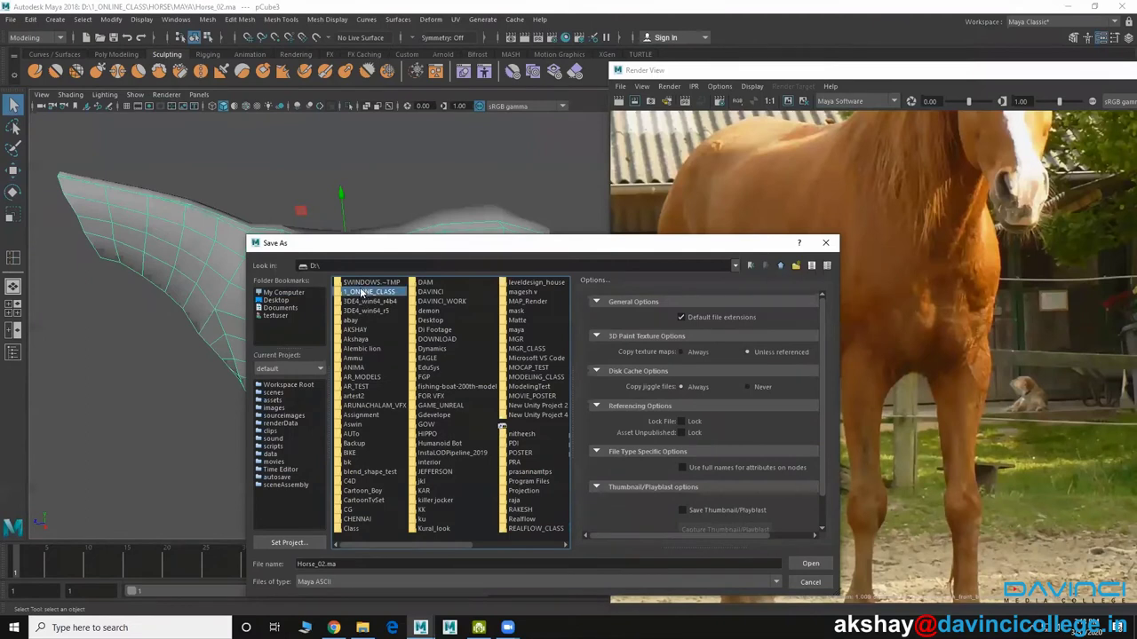
pyautogui.doubleClick(362, 293)
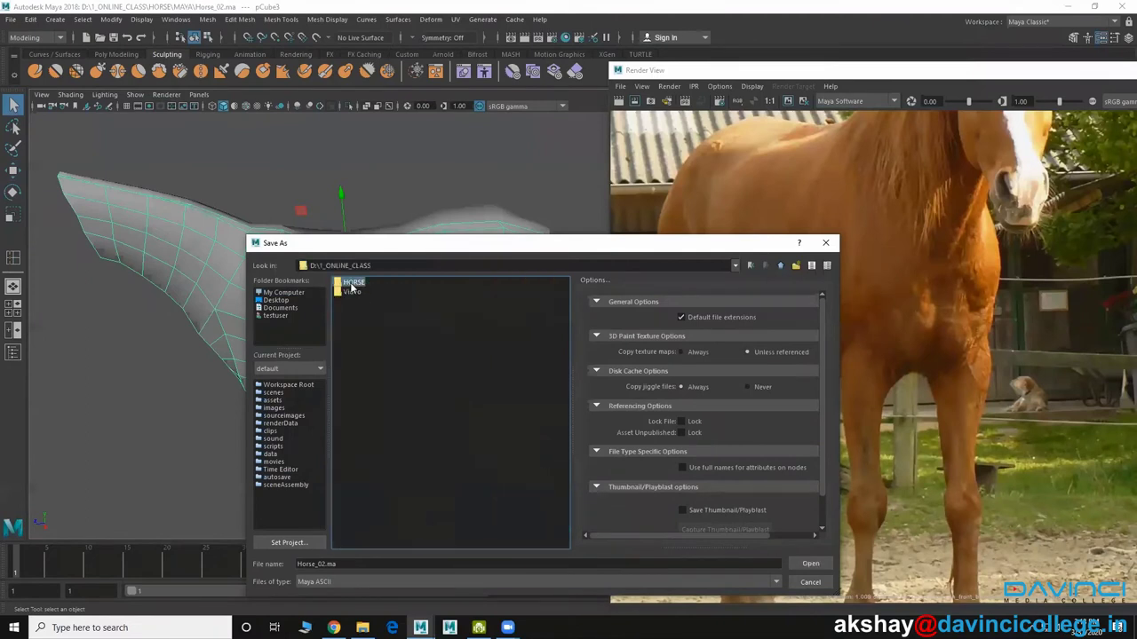
pyautogui.doubleClick(352, 284)
pyautogui.doubleClick(351, 284)
pyautogui.click(321, 564)
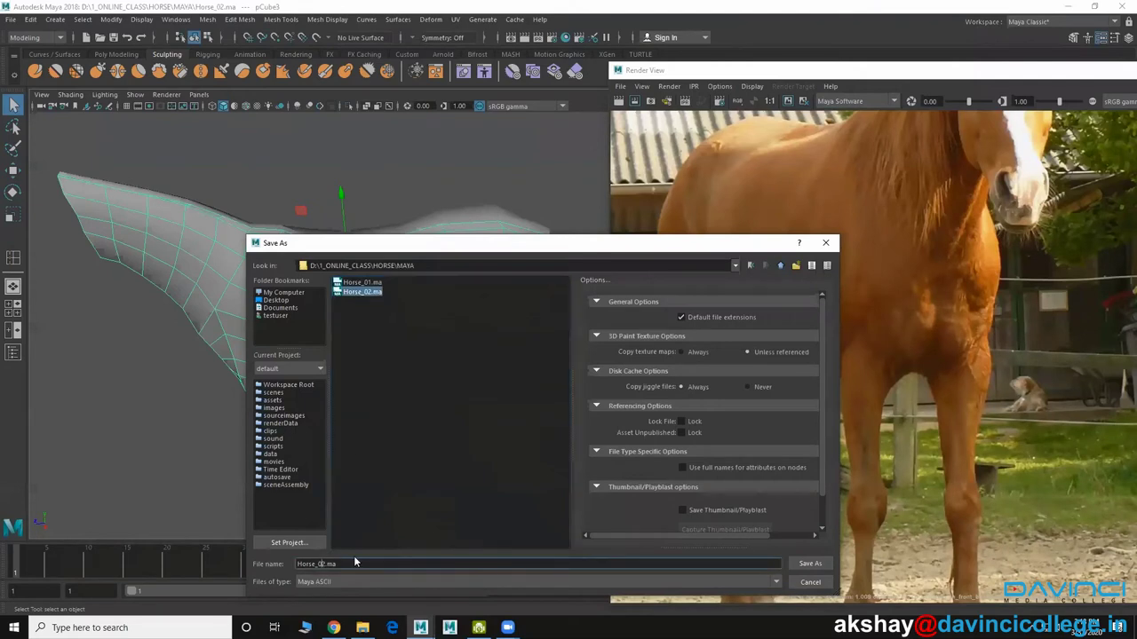
pyautogui.press('BackSpace')
# Finish saving the scene as Horse_03.ma, then smooth the horse mesh
pyautogui.write('3')
pyautogui.press('Return')
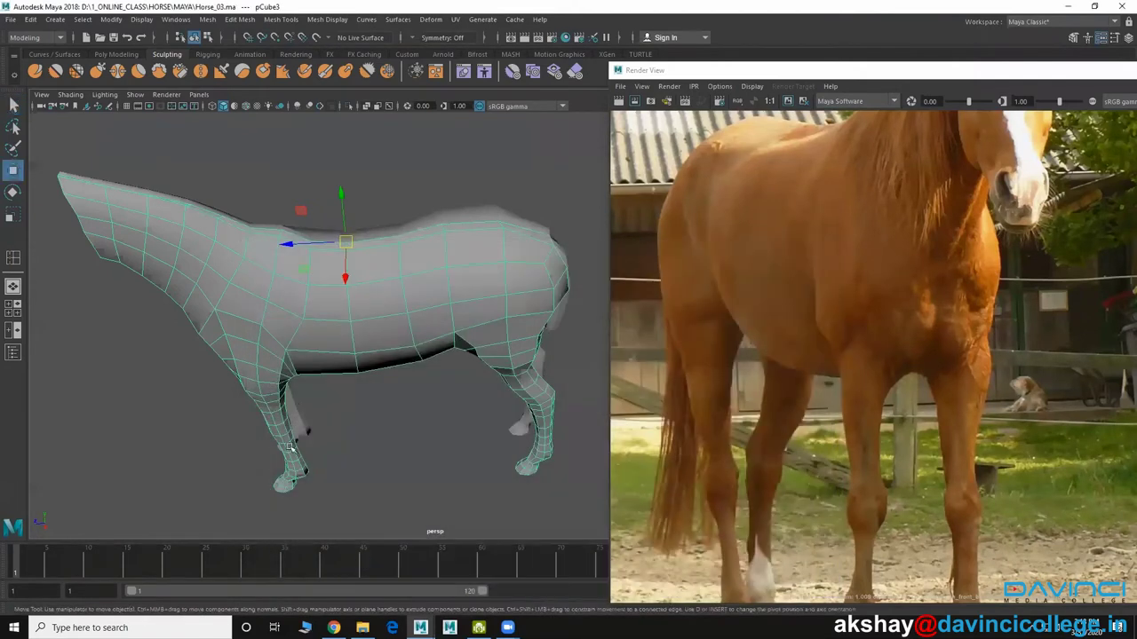
pyautogui.click(207, 19)
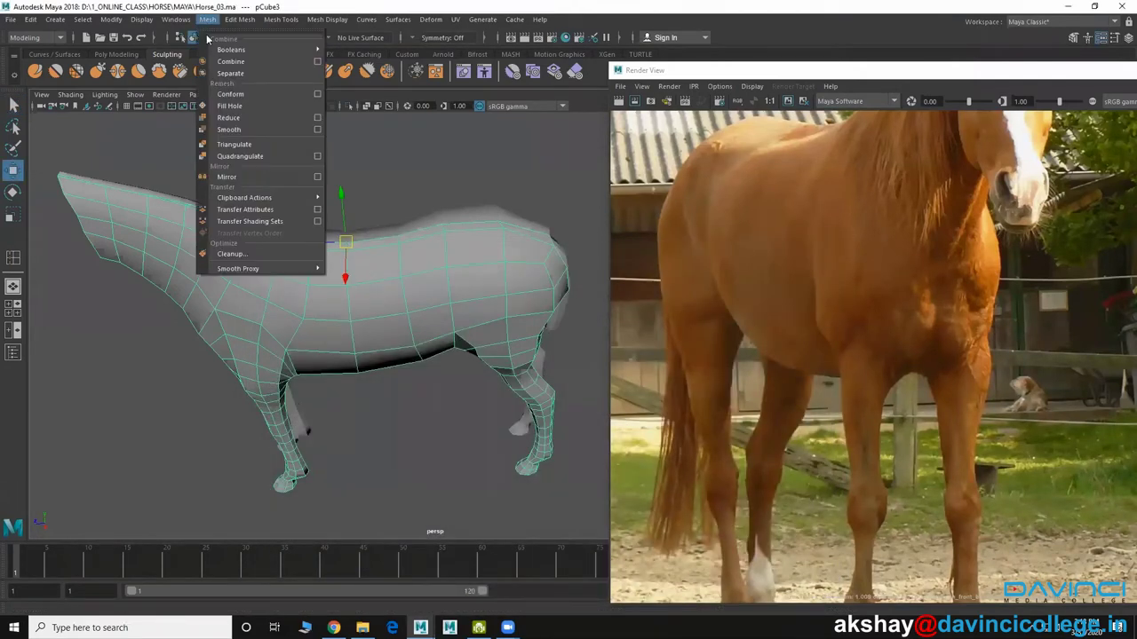
pyautogui.click(228, 130)
# Inspect the smoothed horse from several angles, then switch to the four-view layout
pyautogui.click(314, 167)
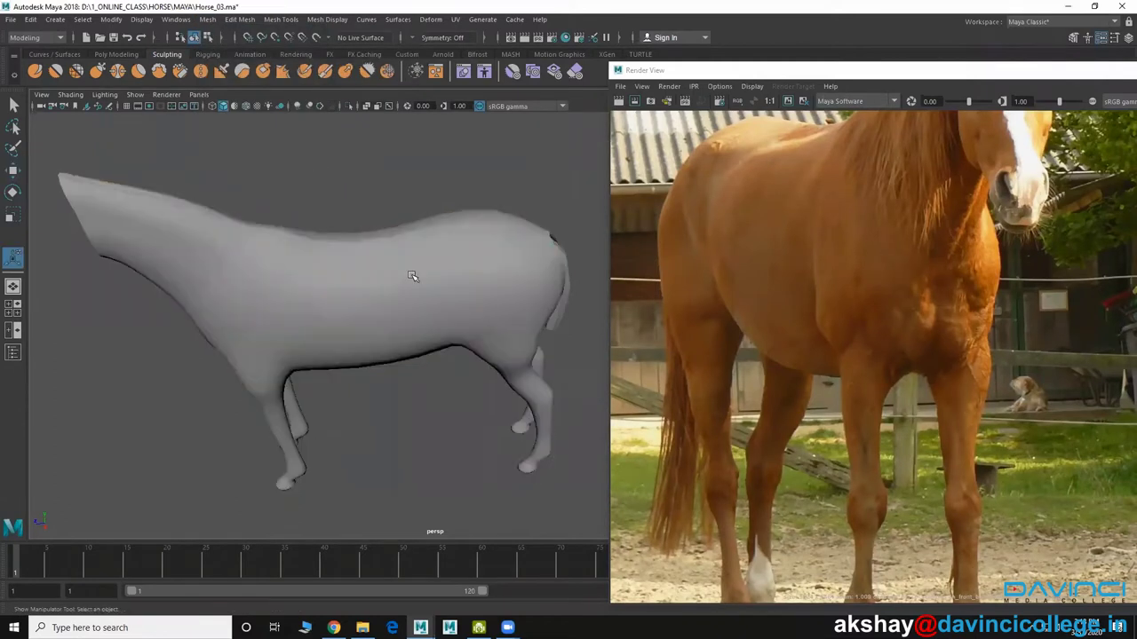
pyautogui.moveTo(414, 276)
pyautogui.keyDown('alt'); pyautogui.mouseDown()
pyautogui.moveTo(323, 302)
pyautogui.moveTo(338, 287)
pyautogui.mouseUp(); pyautogui.keyUp('alt')
pyautogui.keyDown('alt'); pyautogui.moveTo(338, 287); pyautogui.dragTo(392, 273, button='right'); pyautogui.keyUp('alt')
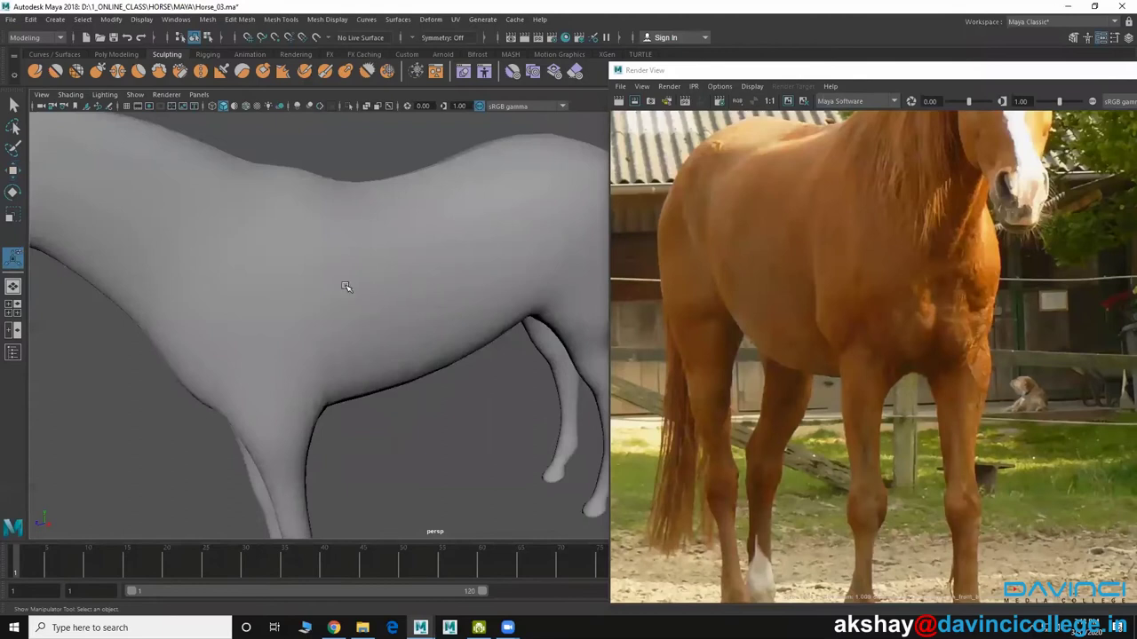
pyautogui.click(347, 287)
pyautogui.press('f')
pyautogui.moveTo(275, 285)
pyautogui.keyDown('alt'); pyautogui.mouseDown()
pyautogui.moveTo(382, 330)
pyautogui.moveTo(411, 302)
pyautogui.moveTo(510, 293)
pyautogui.moveTo(399, 201)
pyautogui.mouseUp(); pyautogui.keyUp('alt')
pyautogui.click(398, 200)
pyautogui.click(398, 273)
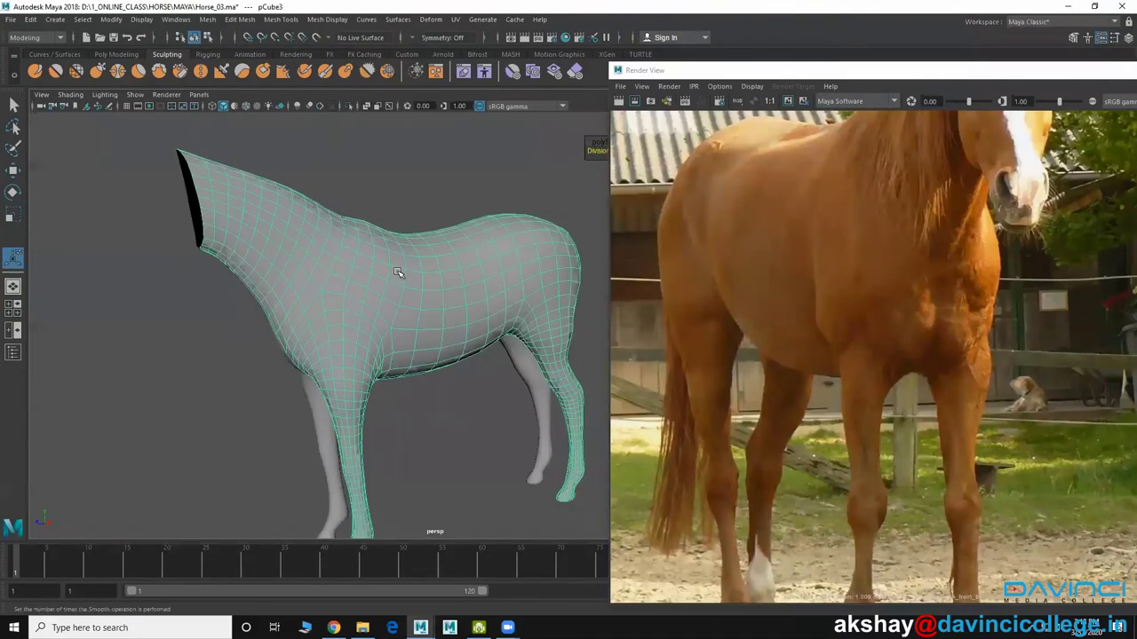
pyautogui.moveTo(472, 306)
pyautogui.keyDown('alt'); pyautogui.mouseDown()
pyautogui.moveTo(345, 275)
pyautogui.moveTo(337, 308)
pyautogui.moveTo(497, 298)
pyautogui.mouseUp(); pyautogui.keyUp('alt')
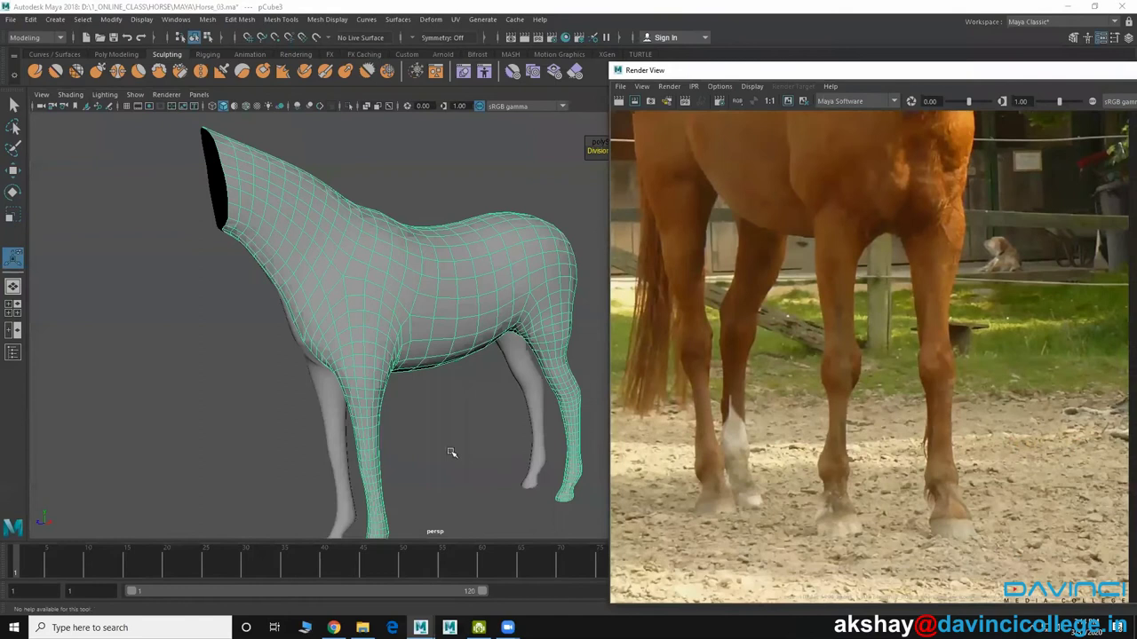
pyautogui.moveTo(414, 438)
pyautogui.keyDown('alt'); pyautogui.mouseDown()
pyautogui.moveTo(367, 350)
pyautogui.moveTo(417, 349)
pyautogui.moveTo(381, 373)
pyautogui.mouseUp(); pyautogui.keyUp('alt')
pyautogui.press('space')
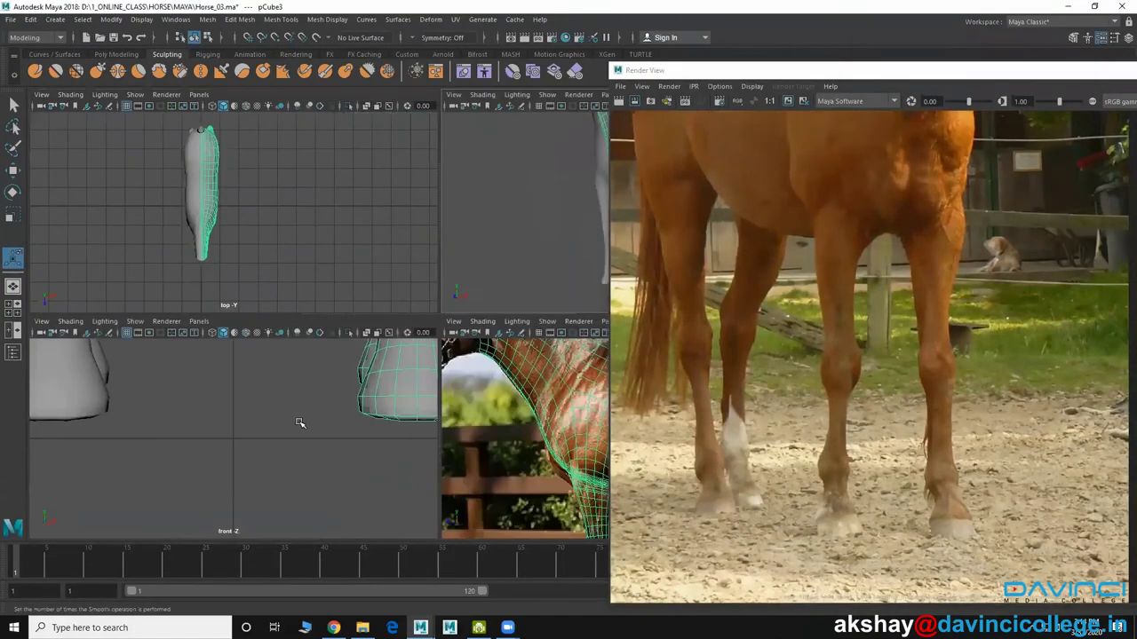
# Maximize the front view to frame both legs, then return to four views
pyautogui.press('space')
pyautogui.keyDown('alt'); pyautogui.moveTo(355, 355); pyautogui.dragTo(419, 294, button='right'); pyautogui.keyUp('alt')
pyautogui.keyDown('alt'); pyautogui.moveTo(418, 294); pyautogui.dragTo(286, 309, button='middle'); pyautogui.keyUp('alt')
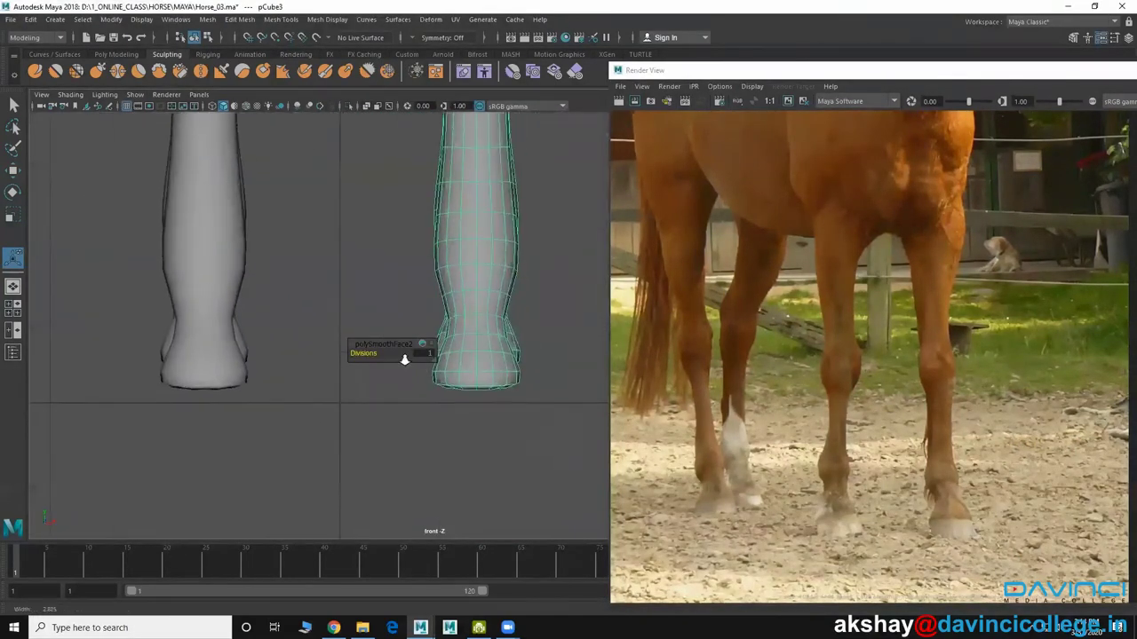
pyautogui.press('space')
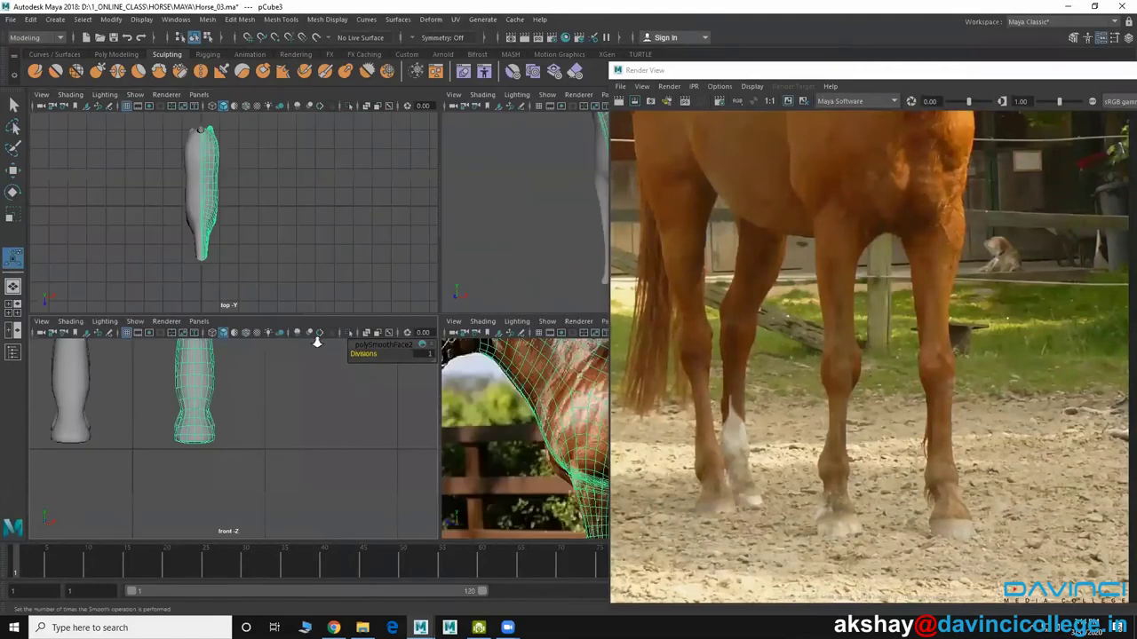
# Maximize the perspective view and zoom in close on the hooves
pyautogui.press('space')
pyautogui.keyDown('alt'); pyautogui.moveTo(359, 350); pyautogui.dragTo(403, 272, button='middle'); pyautogui.keyUp('alt')
pyautogui.press('space')
pyautogui.press('space')
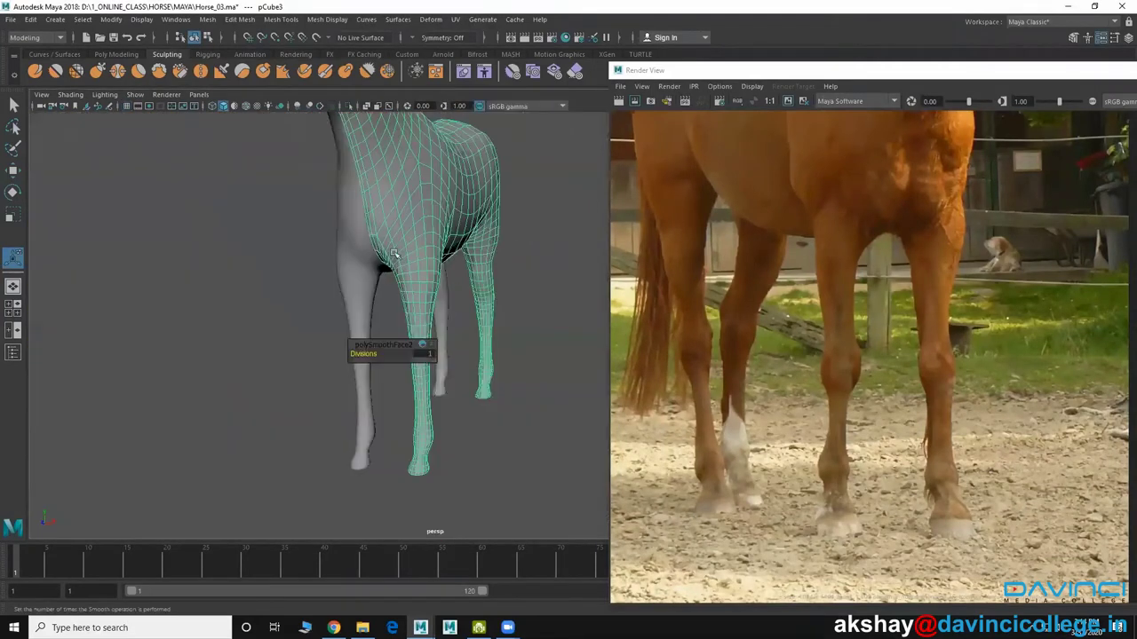
pyautogui.scroll(3, 393, 254)
pyautogui.scroll(3, 312, 322)
pyautogui.scroll(3, 432, 352)
pyautogui.scroll(3, 379, 352)
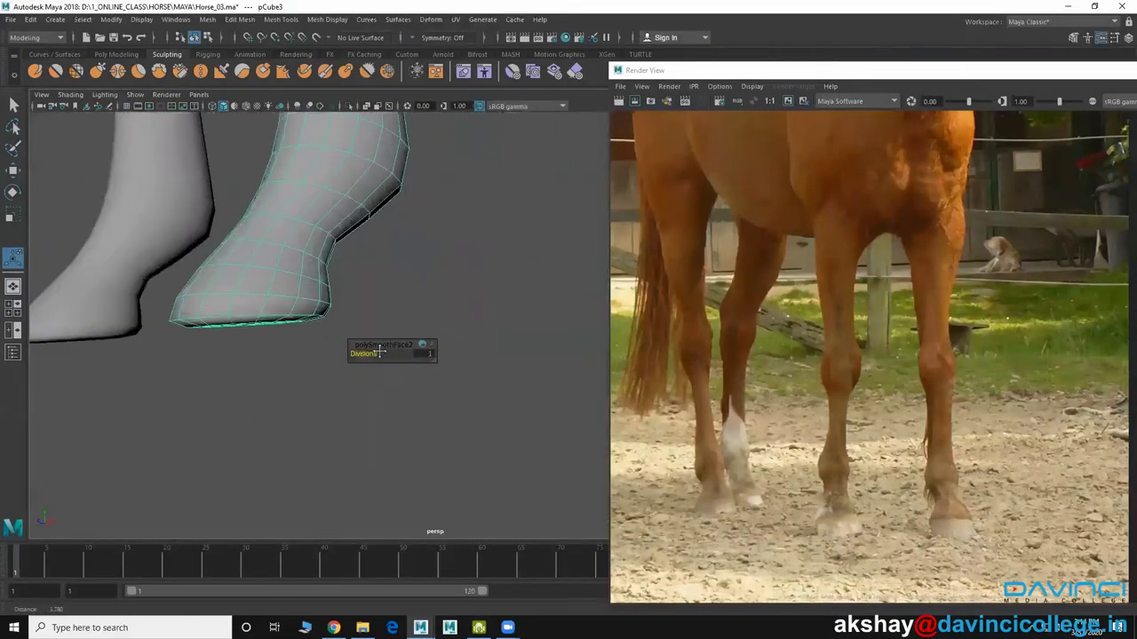
pyautogui.moveTo(379, 352)
pyautogui.keyDown('alt'); pyautogui.mouseDown()
pyautogui.moveTo(366, 342)
pyautogui.moveTo(375, 329)
pyautogui.moveTo(355, 330)
pyautogui.moveTo(361, 313)
pyautogui.moveTo(339, 299)
pyautogui.mouseUp(); pyautogui.keyUp('alt')
pyautogui.moveTo(339, 299); pyautogui.dragTo(341, 268, button='right')
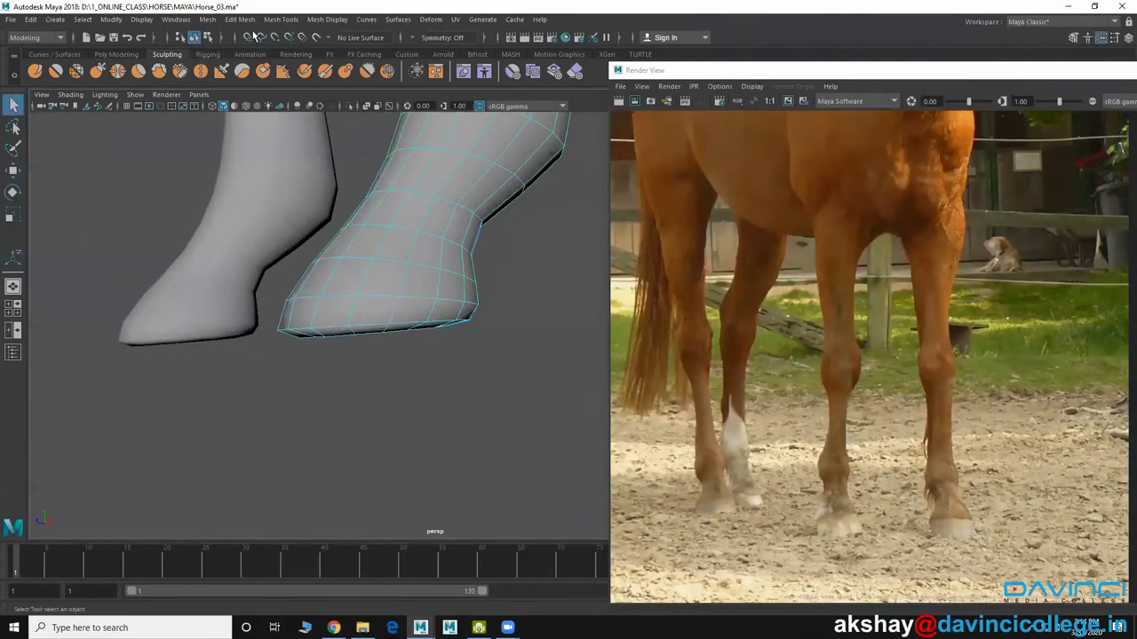
# Scale the hoof's bottom edges and insert an edge loop near the hoof bottom
pyautogui.click(300, 330)
pyautogui.press('r')
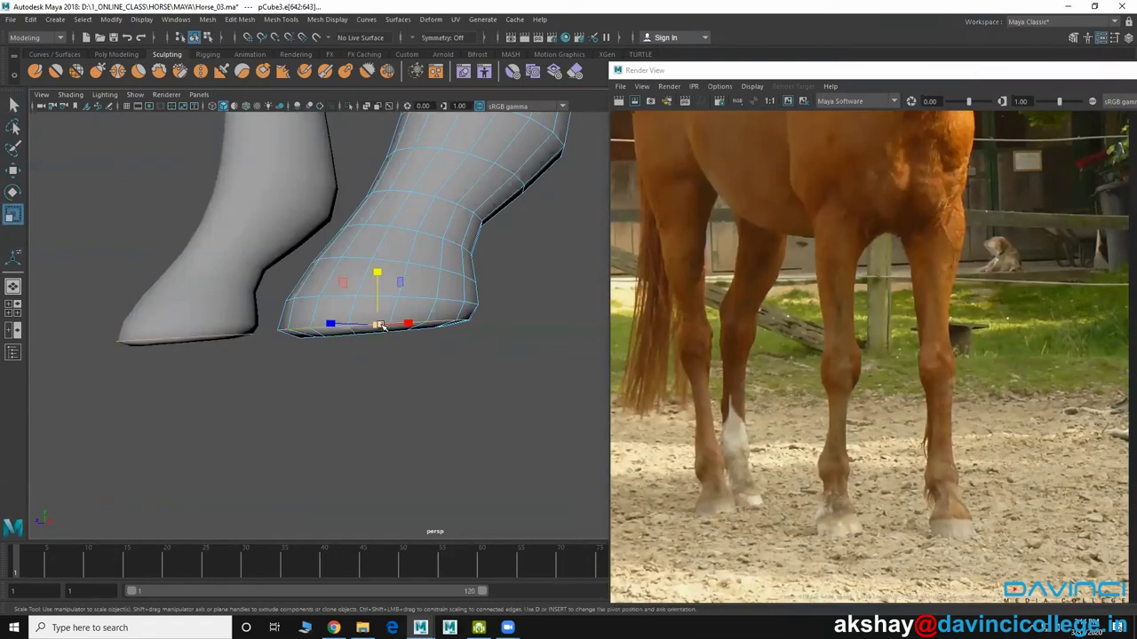
pyautogui.keyDown('alt'); pyautogui.moveTo(325, 144); pyautogui.dragTo(335, 140); pyautogui.keyUp('alt')
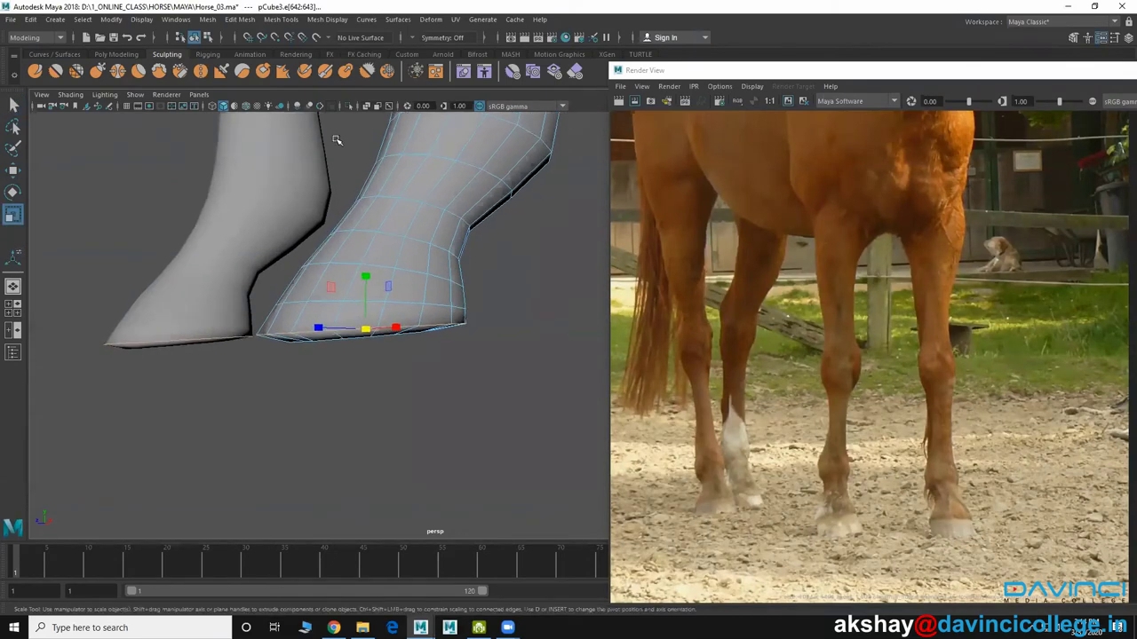
pyautogui.click(280, 19)
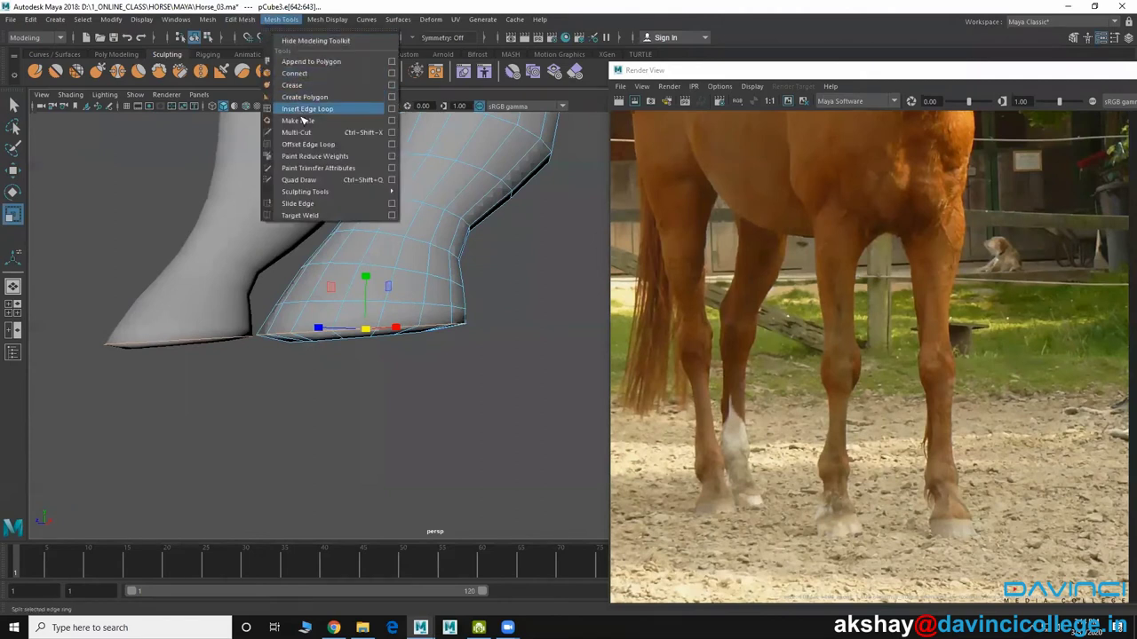
pyautogui.click(302, 106)
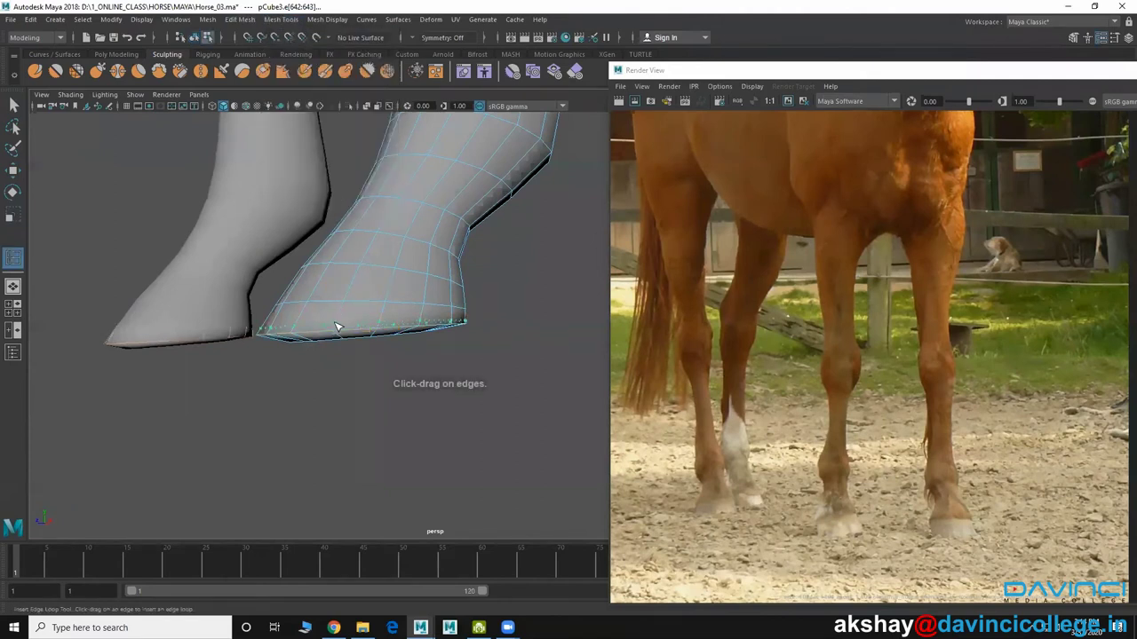
pyautogui.click(336, 328)
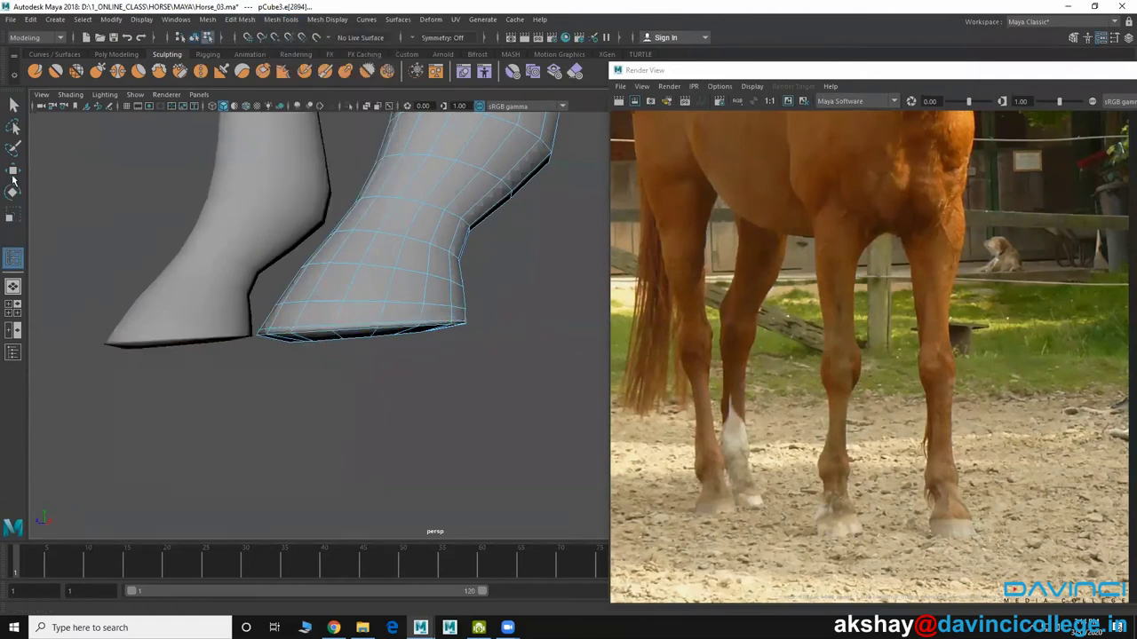
pyautogui.press('w')
# Zoom in on the two hooves and scale the hoof's bottom edge ring wider
pyautogui.moveTo(286, 342)
pyautogui.keyDown('alt'); pyautogui.mouseDown()
pyautogui.moveTo(329, 367)
pyautogui.moveTo(305, 356)
pyautogui.moveTo(325, 356)
pyautogui.moveTo(297, 325)
pyautogui.moveTo(231, 330)
pyautogui.moveTo(266, 337)
pyautogui.mouseUp(); pyautogui.keyUp('alt')
pyautogui.scroll(-3, 297, 325)
pyautogui.scroll(3, 266, 338)
pyautogui.scroll(2, 497, 444)
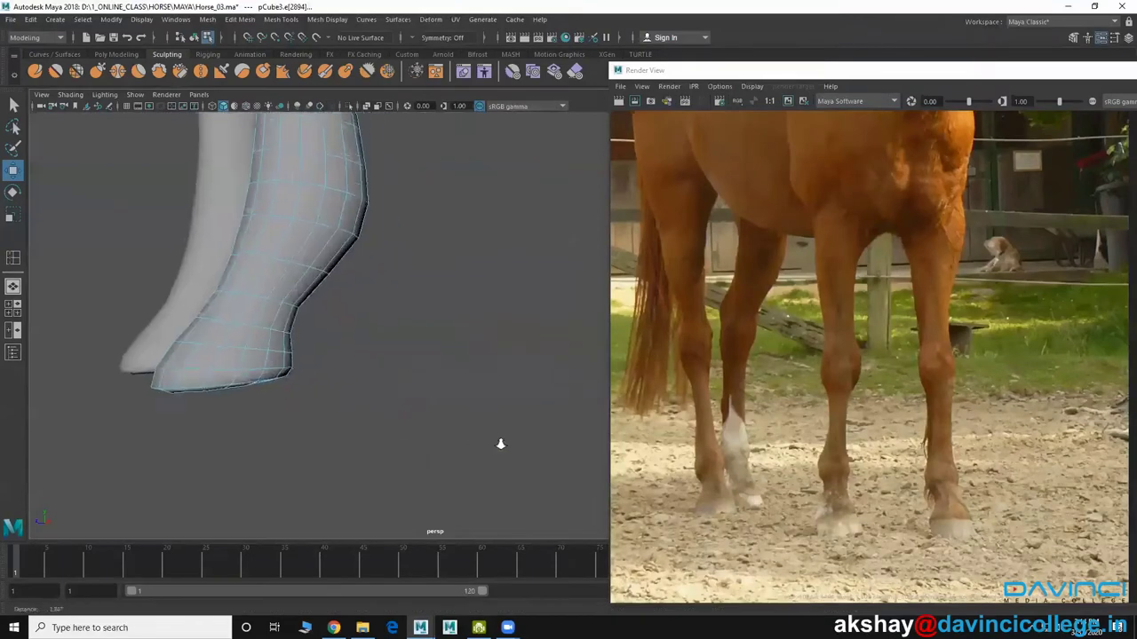
pyautogui.keyDown('alt'); pyautogui.moveTo(497, 444); pyautogui.dragTo(237, 356); pyautogui.keyUp('alt')
pyautogui.scroll(2, 236, 356)
pyautogui.scroll(2, 236, 357)
pyautogui.moveTo(236, 292); pyautogui.dragTo(231, 342, button='right')
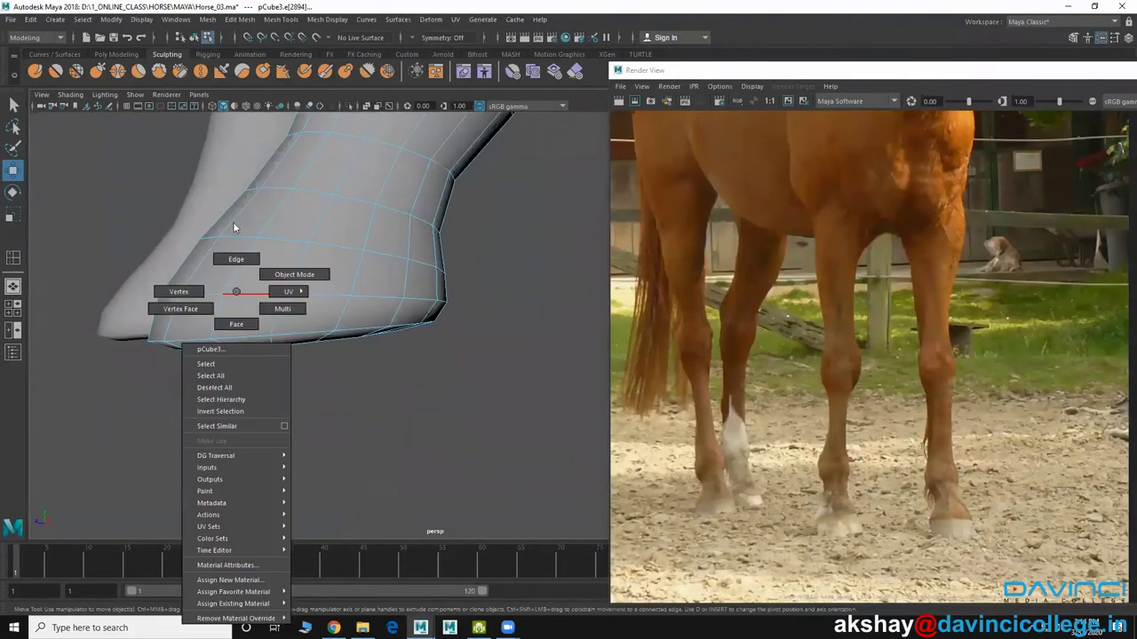
pyautogui.click(231, 338)
pyautogui.press('r')
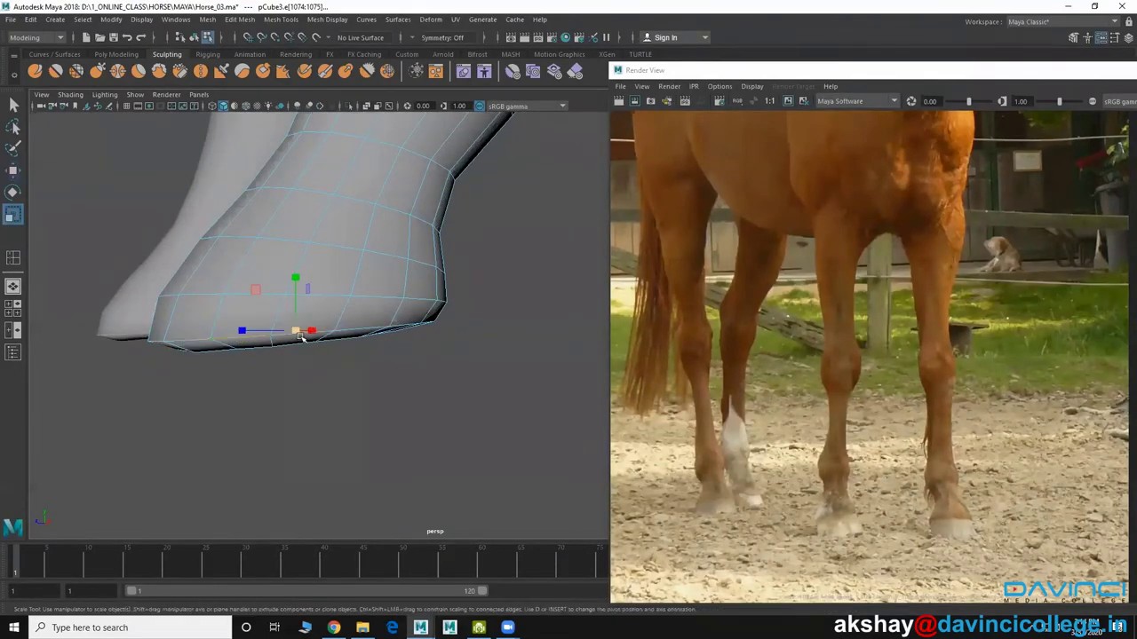
pyautogui.moveTo(295, 330); pyautogui.dragTo(313, 330)
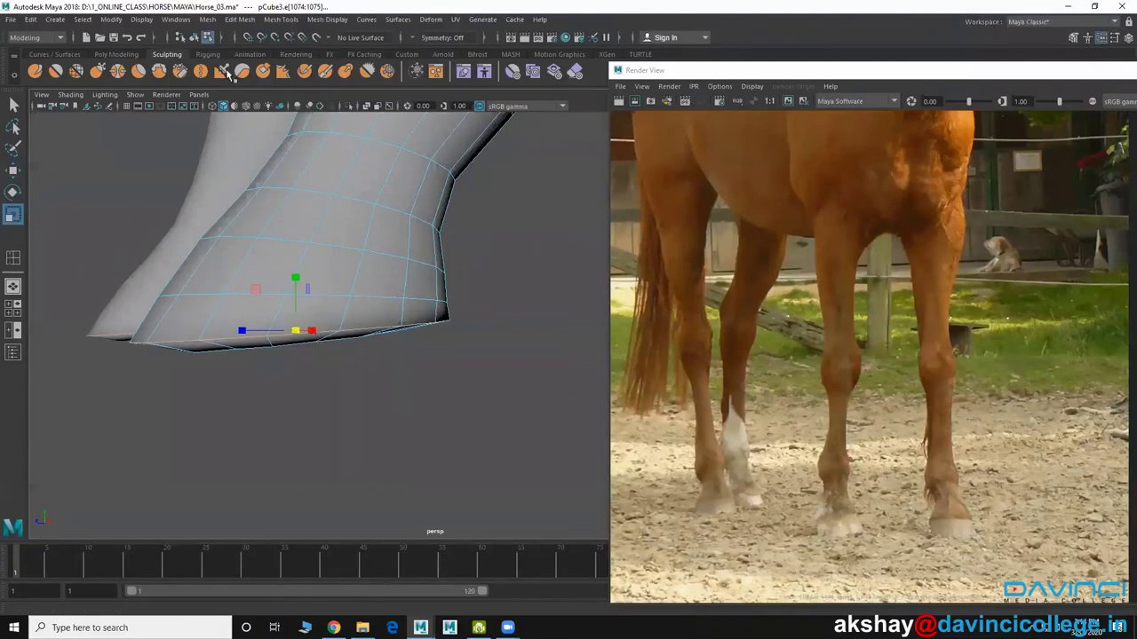
# Insert a second edge loop at the hoof base and return to object mode
pyautogui.click(281, 19)
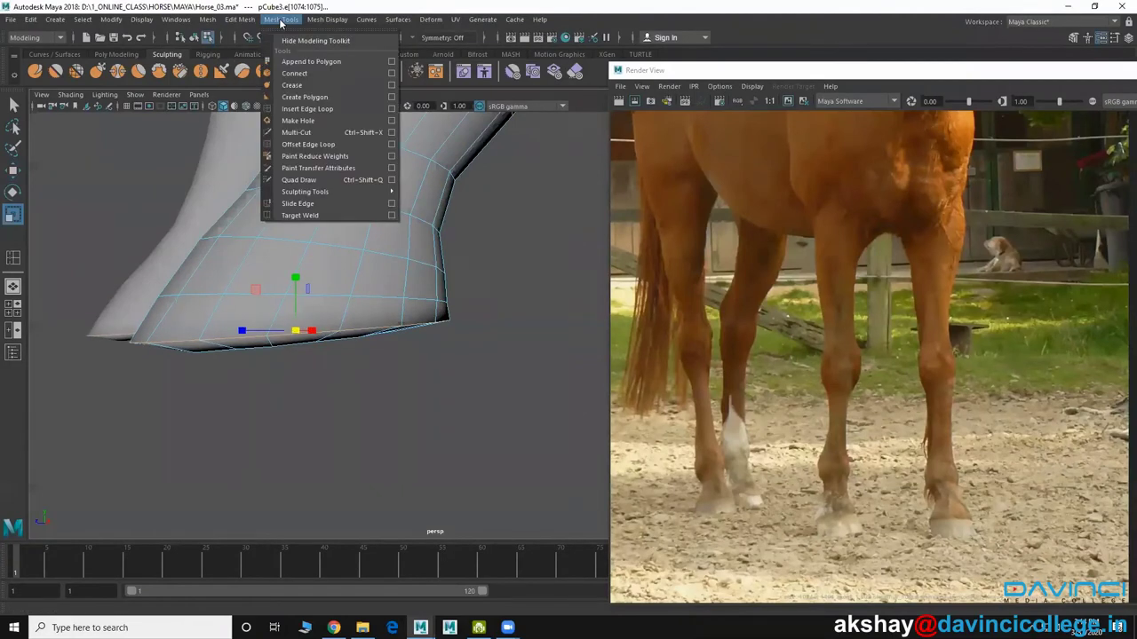
pyautogui.click(293, 108)
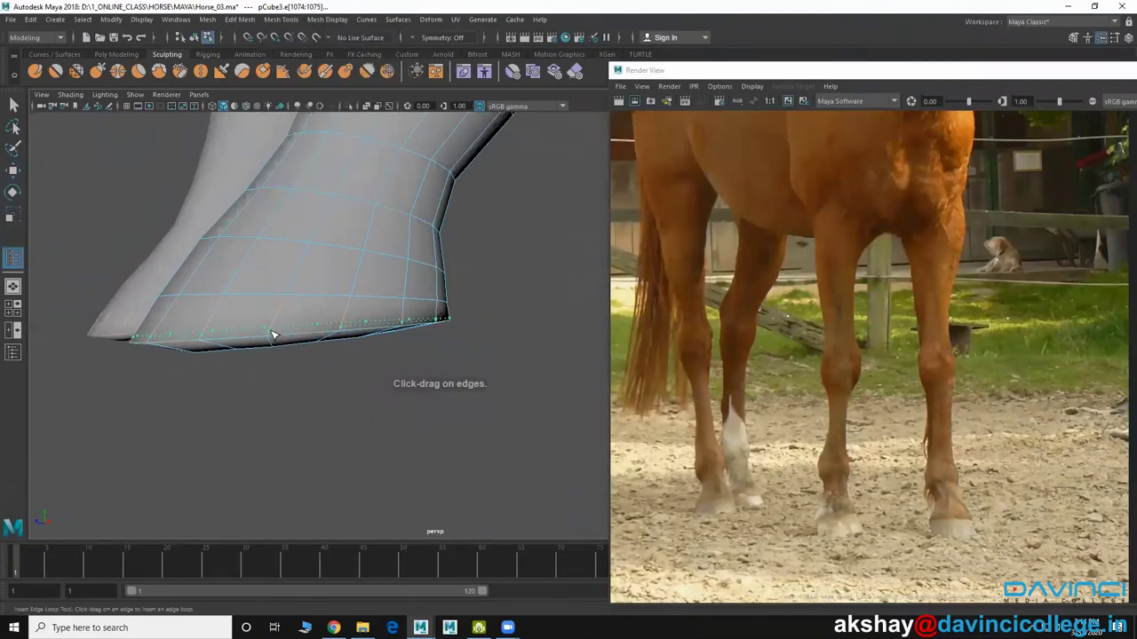
pyautogui.click(273, 335)
pyautogui.press('w')
pyautogui.moveTo(278, 226); pyautogui.dragTo(337, 191, button='right')
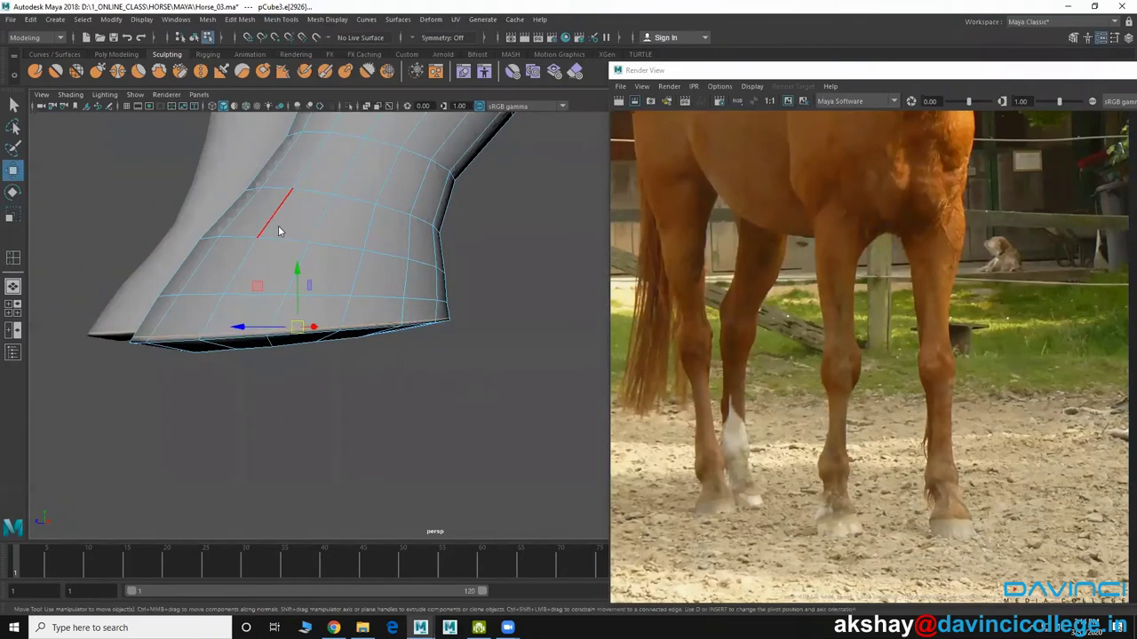
pyautogui.moveTo(391, 331)
pyautogui.keyDown('alt'); pyautogui.mouseDown()
pyautogui.moveTo(386, 361)
pyautogui.moveTo(400, 355)
pyautogui.moveTo(363, 330)
pyautogui.mouseUp(); pyautogui.keyUp('alt')
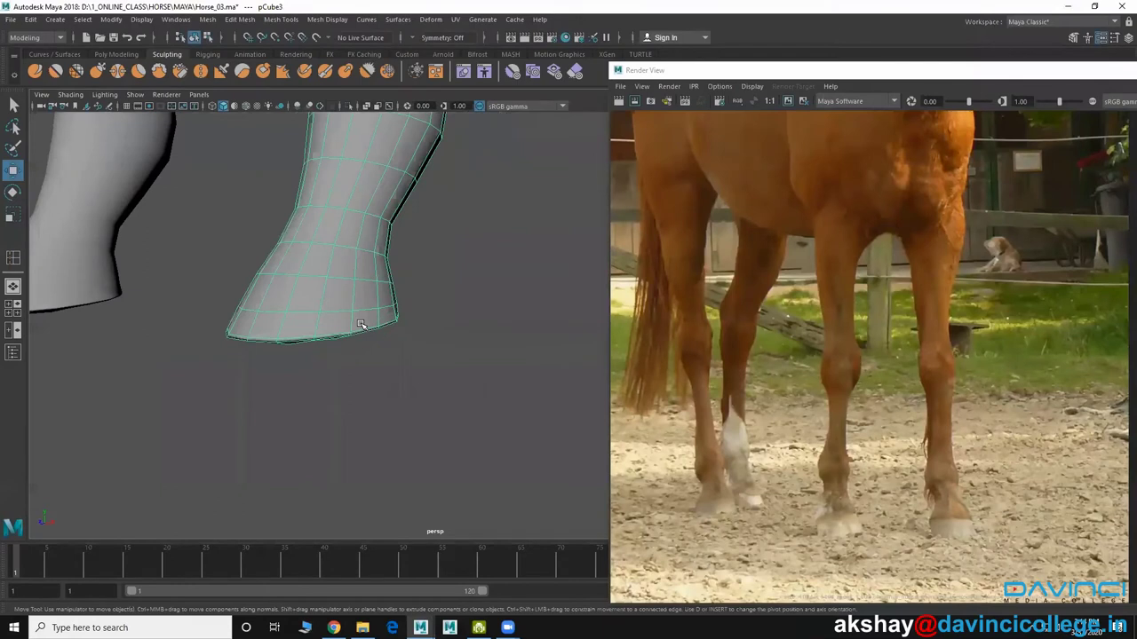
# Reselect the horse mesh and pull back to view the whole horse
pyautogui.click(383, 359)
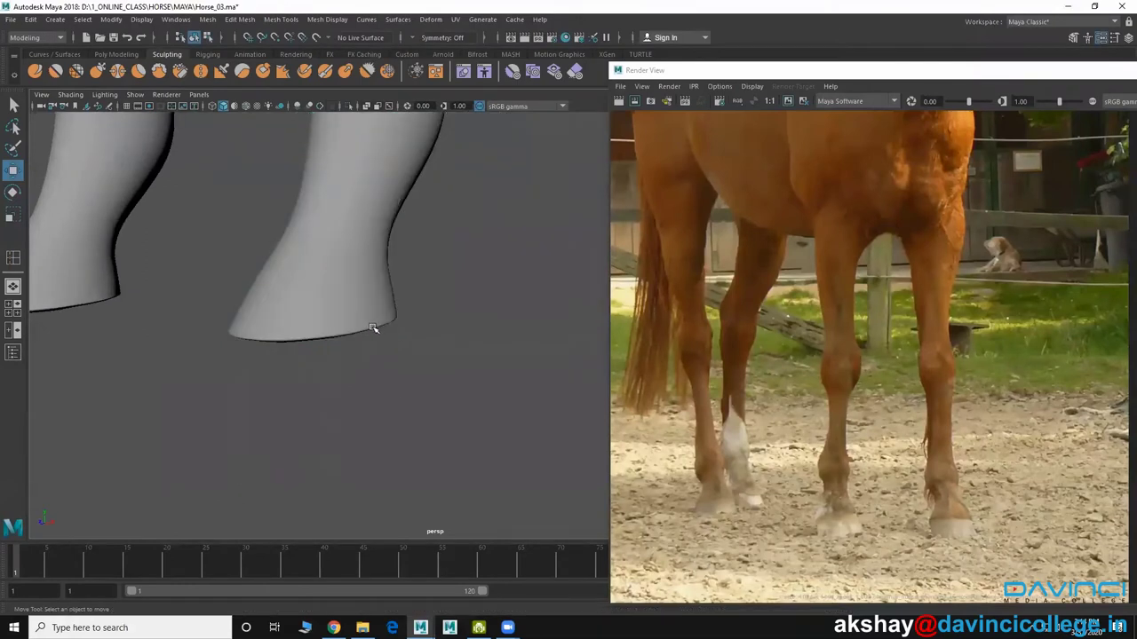
pyautogui.click(371, 328)
pyautogui.keyDown('alt'); pyautogui.moveTo(369, 328); pyautogui.dragTo(413, 353); pyautogui.keyUp('alt')
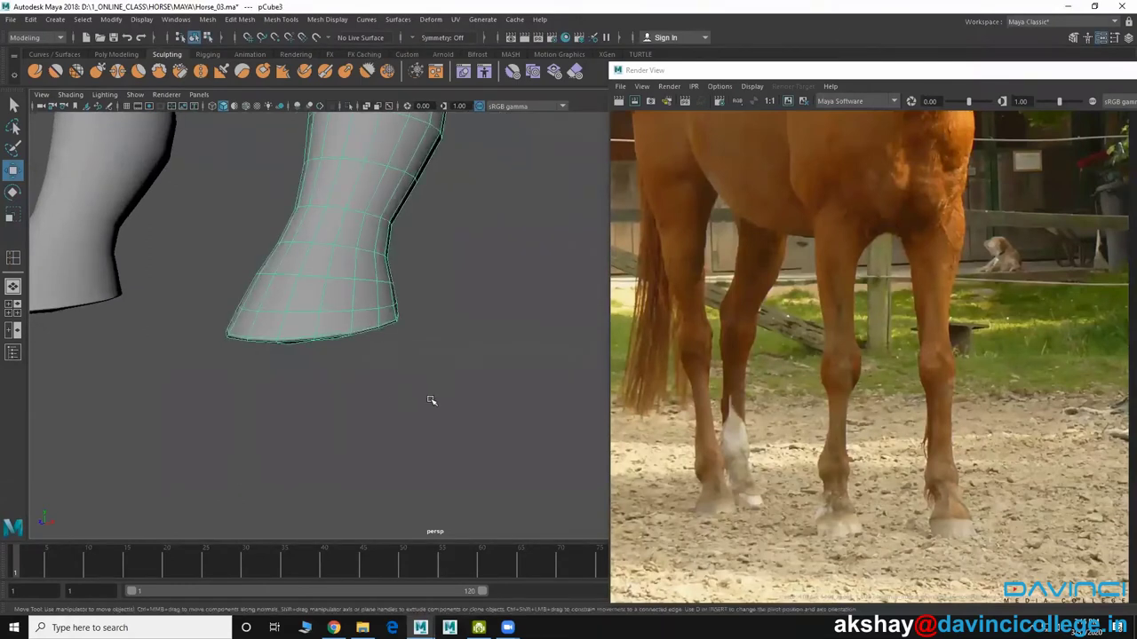
pyautogui.keyDown('alt'); pyautogui.moveTo(430, 400); pyautogui.dragTo(162, 276, button='right'); pyautogui.keyUp('alt')
pyautogui.keyDown('alt'); pyautogui.moveTo(162, 276); pyautogui.dragTo(306, 337); pyautogui.keyUp('alt')
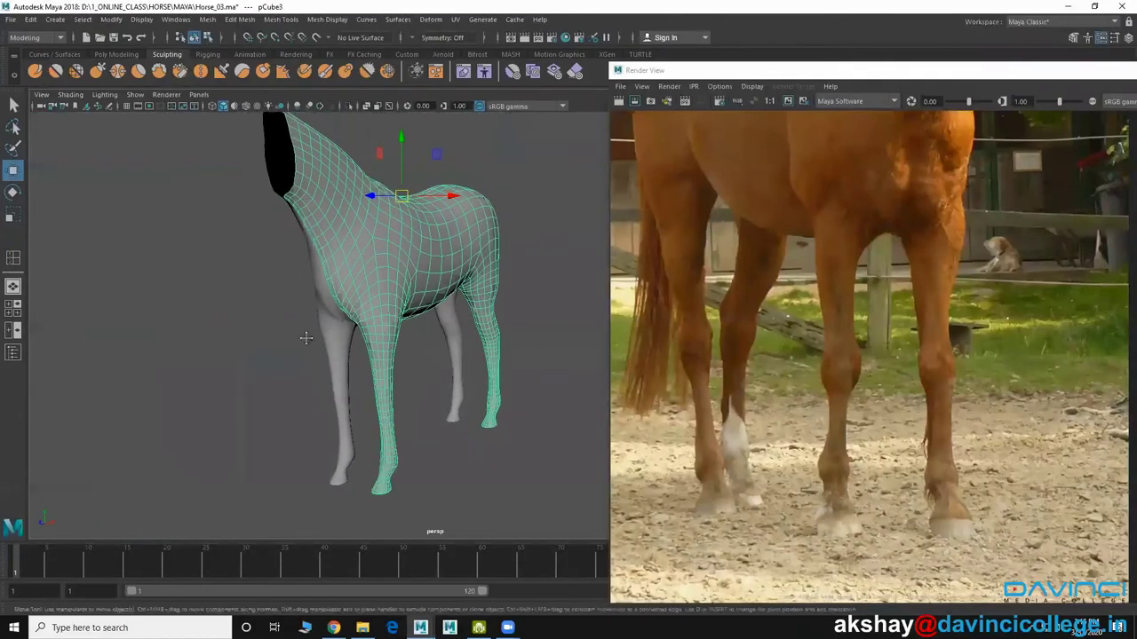
pyautogui.scroll(3, 320, 345)
# Frame the lower legs in the front view, then put the leg into vertex mode in the side view
pyautogui.press('space')
pyautogui.press('space')
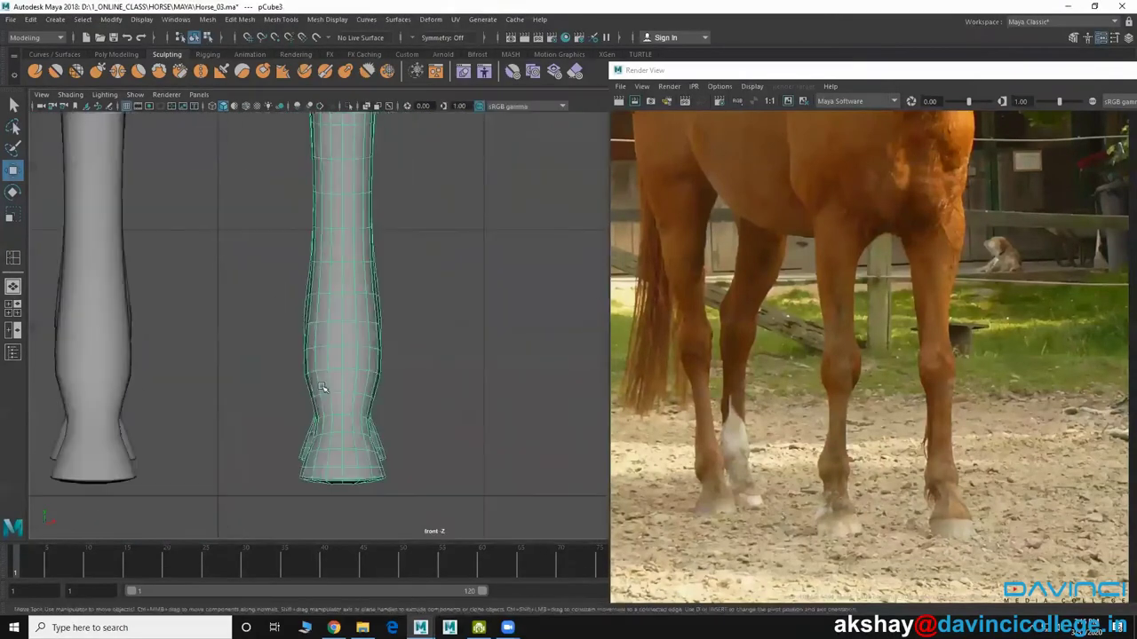
pyautogui.moveTo(322, 388)
pyautogui.keyDown('alt'); pyautogui.mouseDown(button='right')
pyautogui.moveTo(127, 275)
pyautogui.moveTo(334, 366)
pyautogui.mouseUp(button='right'); pyautogui.keyUp('alt')
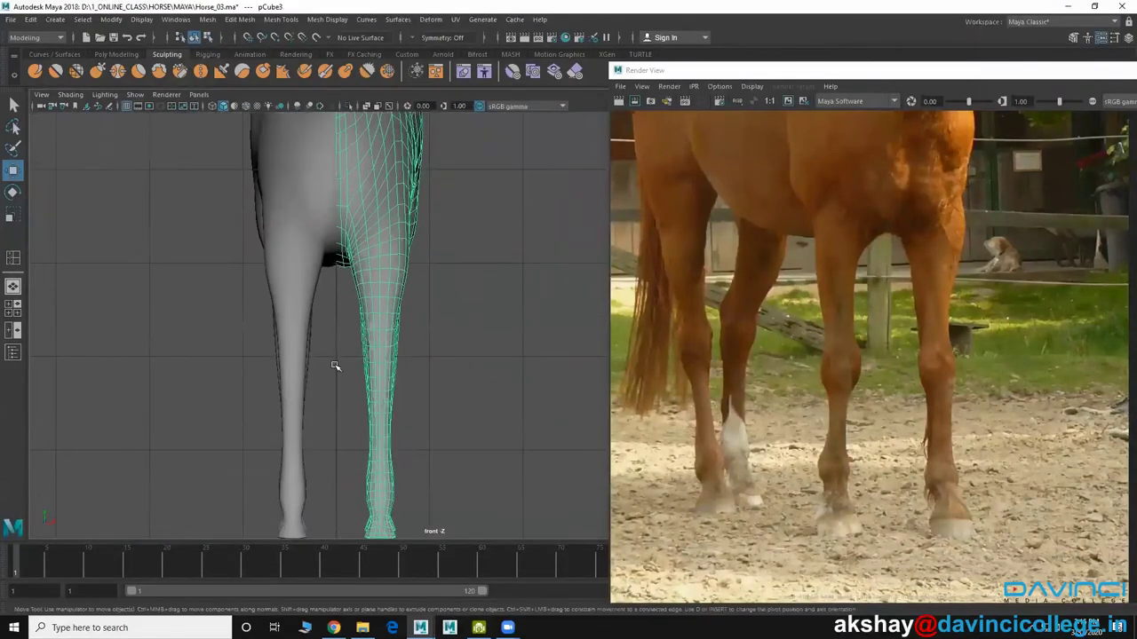
pyautogui.keyDown('alt'); pyautogui.moveTo(335, 366); pyautogui.dragTo(294, 329, button='middle'); pyautogui.keyUp('alt')
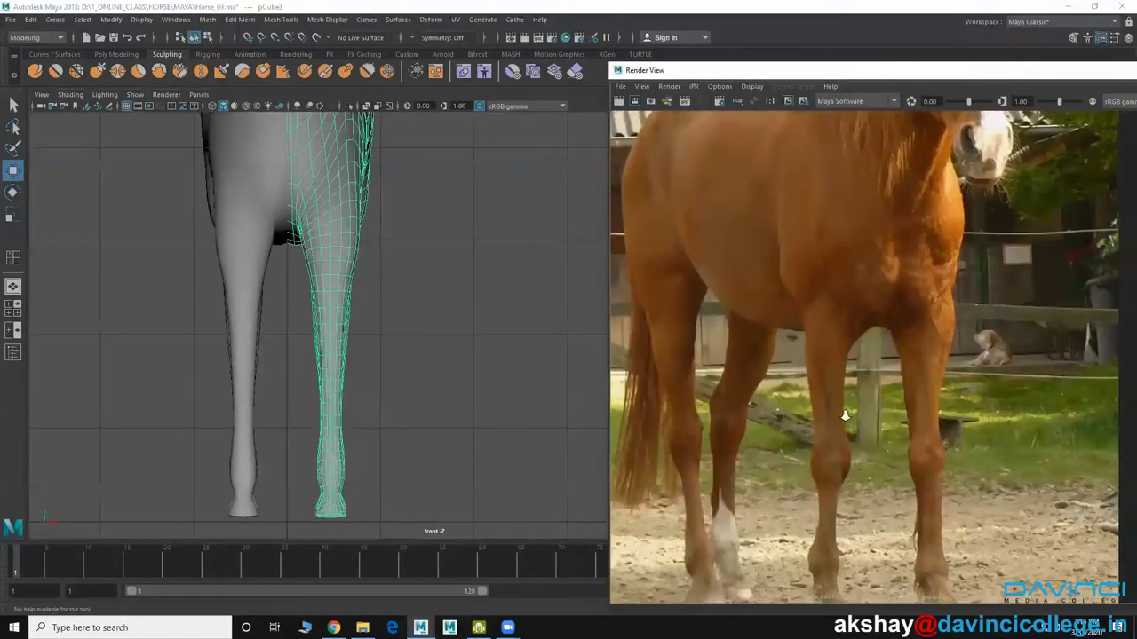
pyautogui.keyDown('alt'); pyautogui.moveTo(359, 352); pyautogui.dragTo(369, 334, button='middle'); pyautogui.keyUp('alt')
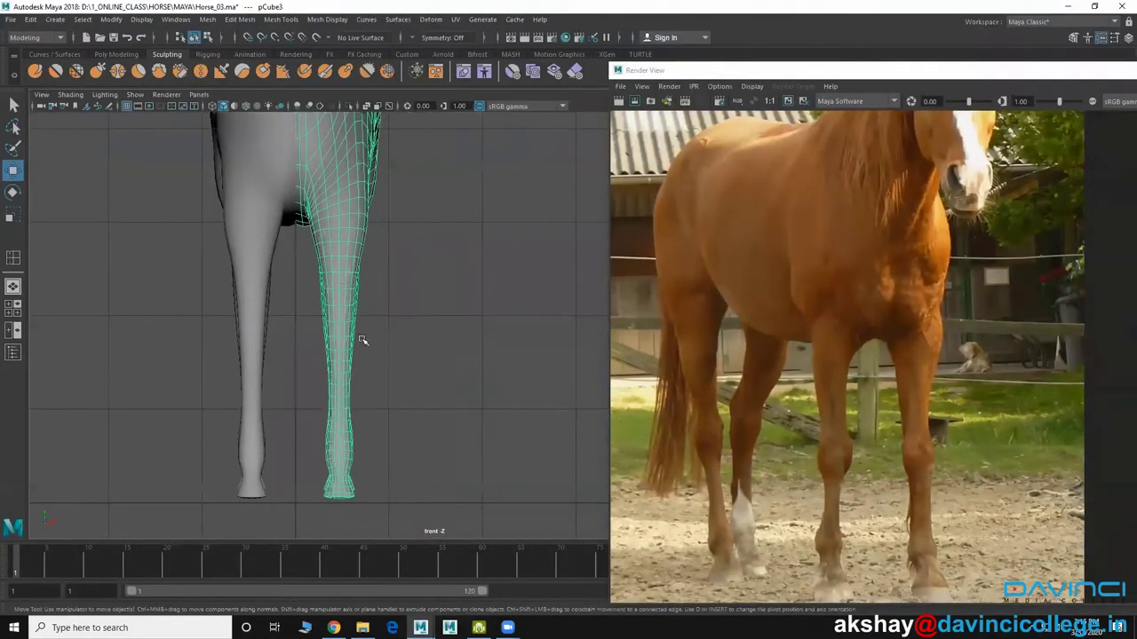
pyautogui.click(358, 352)
pyautogui.click(346, 347)
pyautogui.scroll(2, 495, 406)
pyautogui.scroll(3, 494, 406)
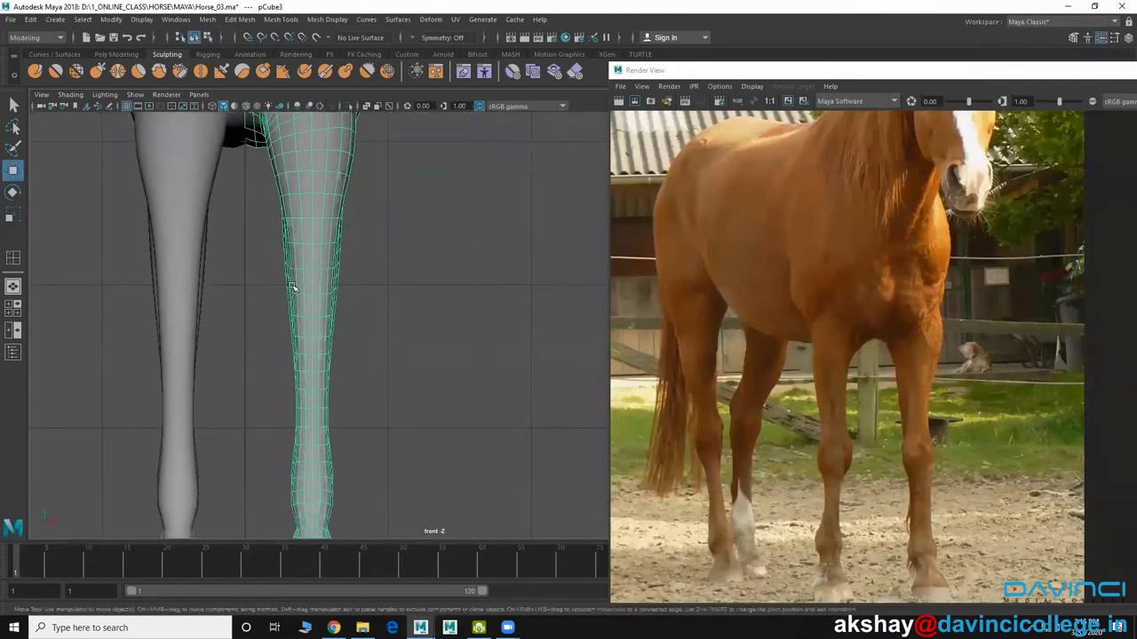
pyautogui.moveTo(313, 290); pyautogui.dragTo(312, 258, button='right')
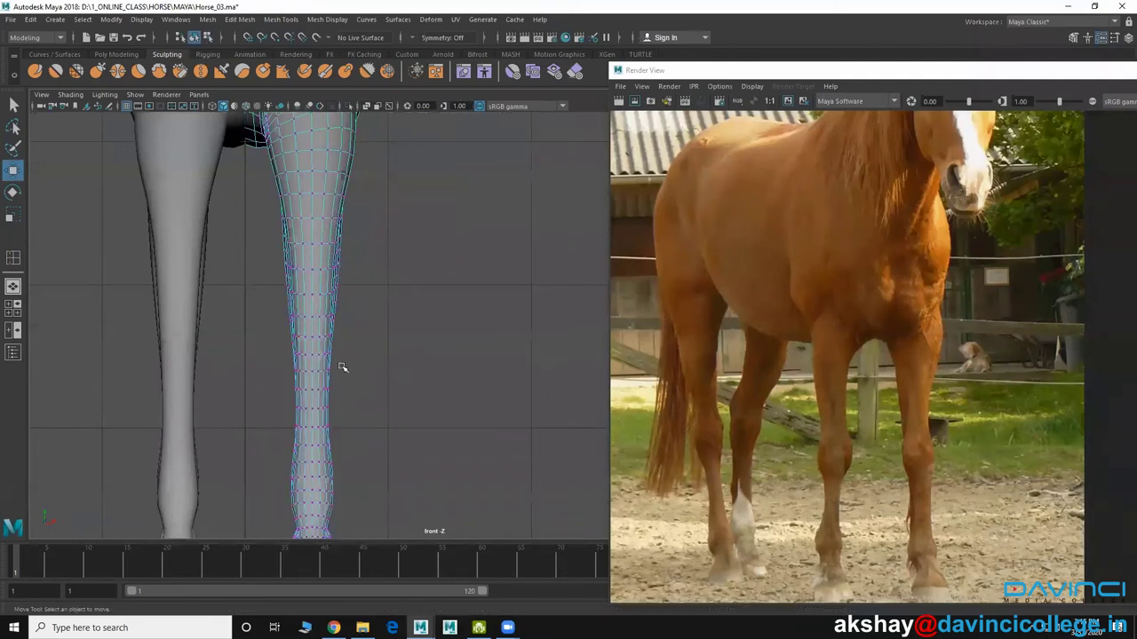
pyautogui.press('space')
pyautogui.press('space')
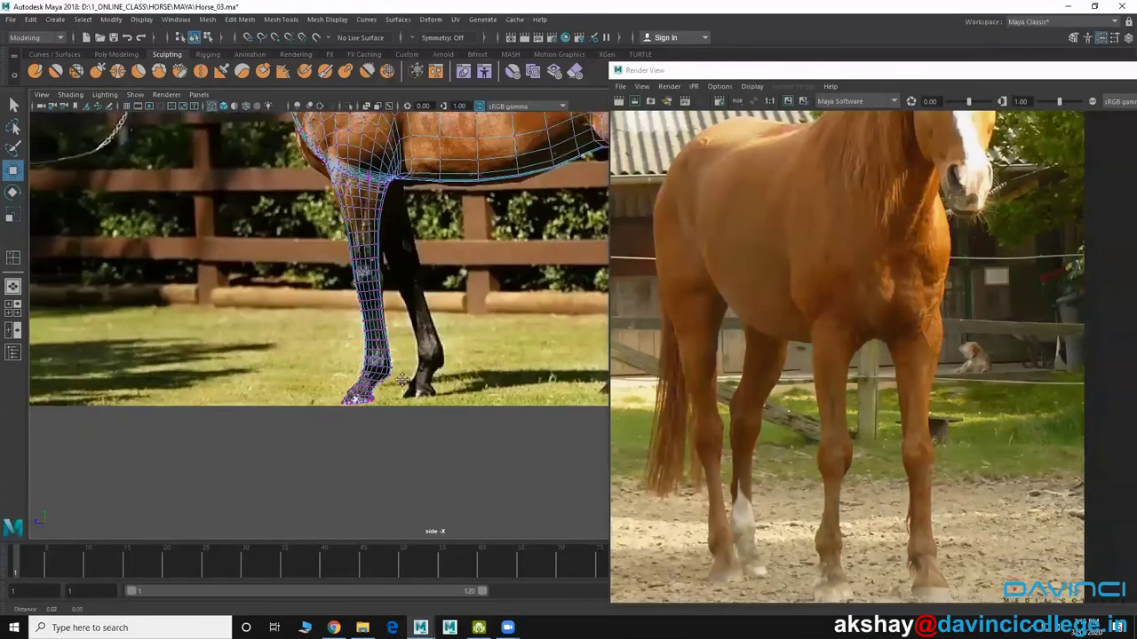
# Frame the leg in the front view and turn on Soft Select with an adjusted falloff radius
pyautogui.scroll(2, 401, 346)
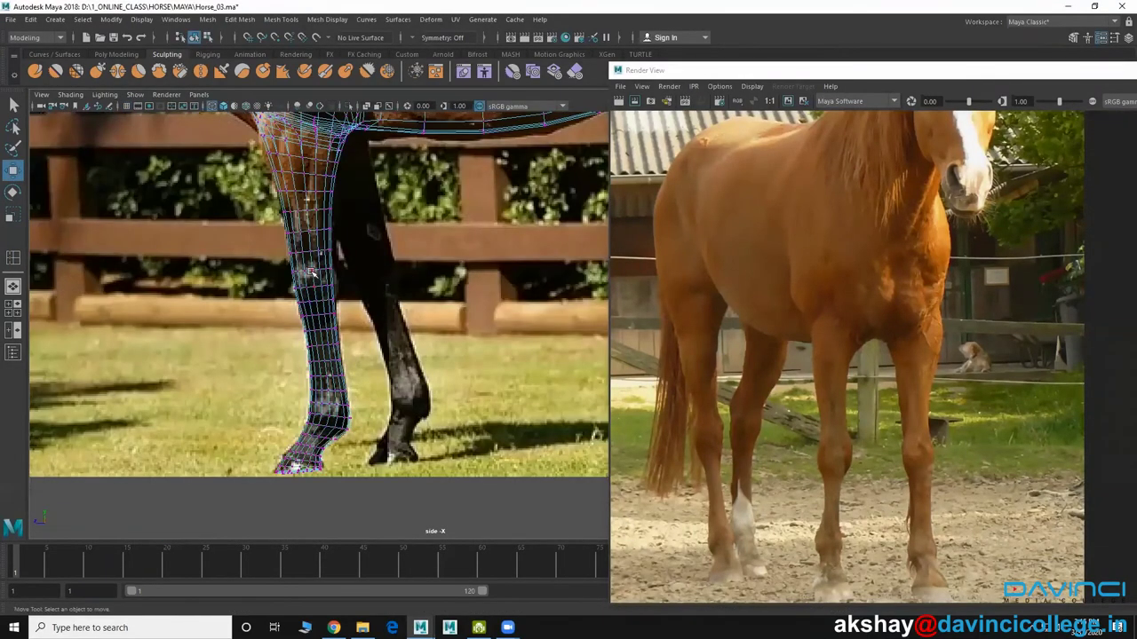
pyautogui.click(336, 350)
pyautogui.press('space')
pyautogui.moveTo(335, 350); pyautogui.dragTo(292, 393)
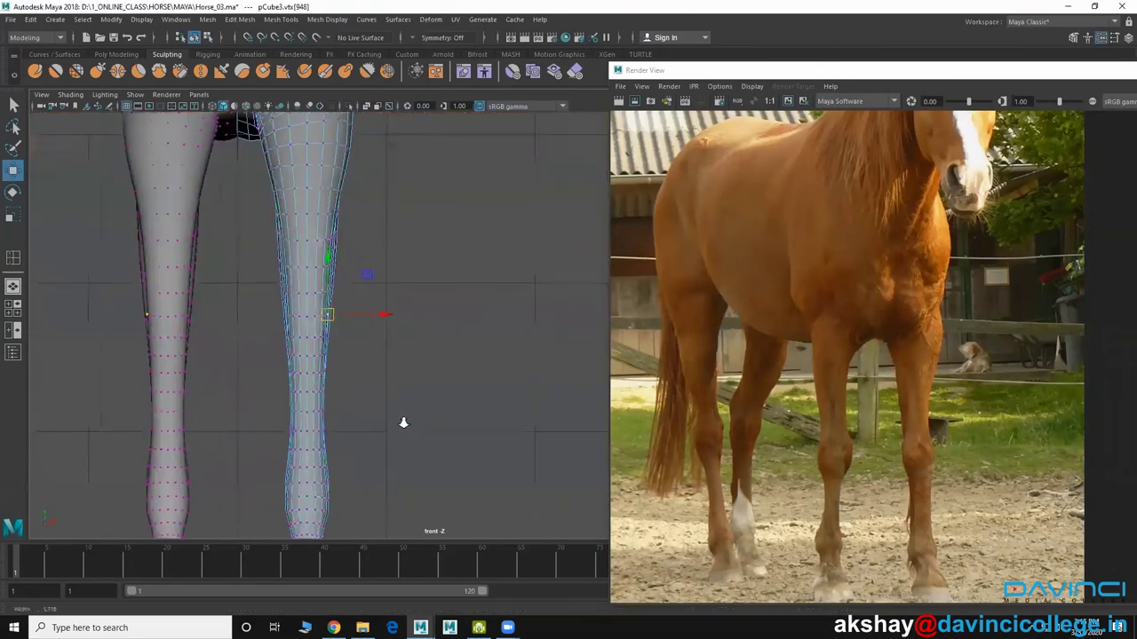
pyautogui.scroll(2, 401, 424)
pyautogui.scroll(2, 391, 372)
pyautogui.scroll(1, 250, 287)
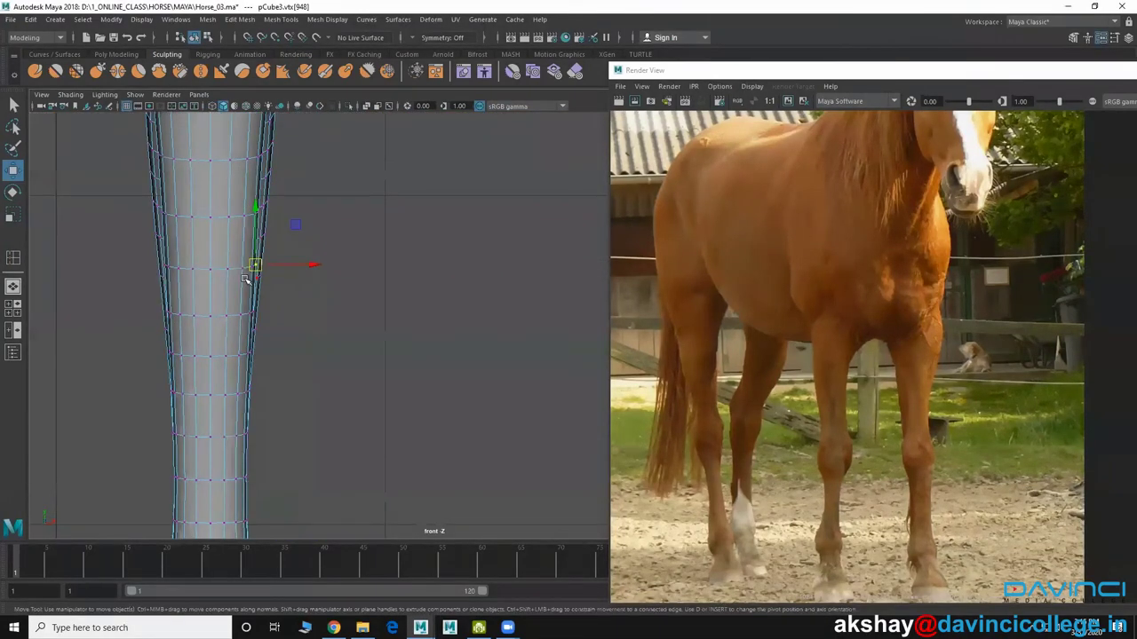
pyautogui.press('b')
pyautogui.moveTo(352, 312)
pyautogui.mouseDown()
pyautogui.moveTo(237, 282)
pyautogui.moveTo(264, 291)
pyautogui.moveTo(307, 265)
pyautogui.mouseUp()
# Bulge the leg's left side outward and pick a vertex on its right edge
pyautogui.click(166, 267)
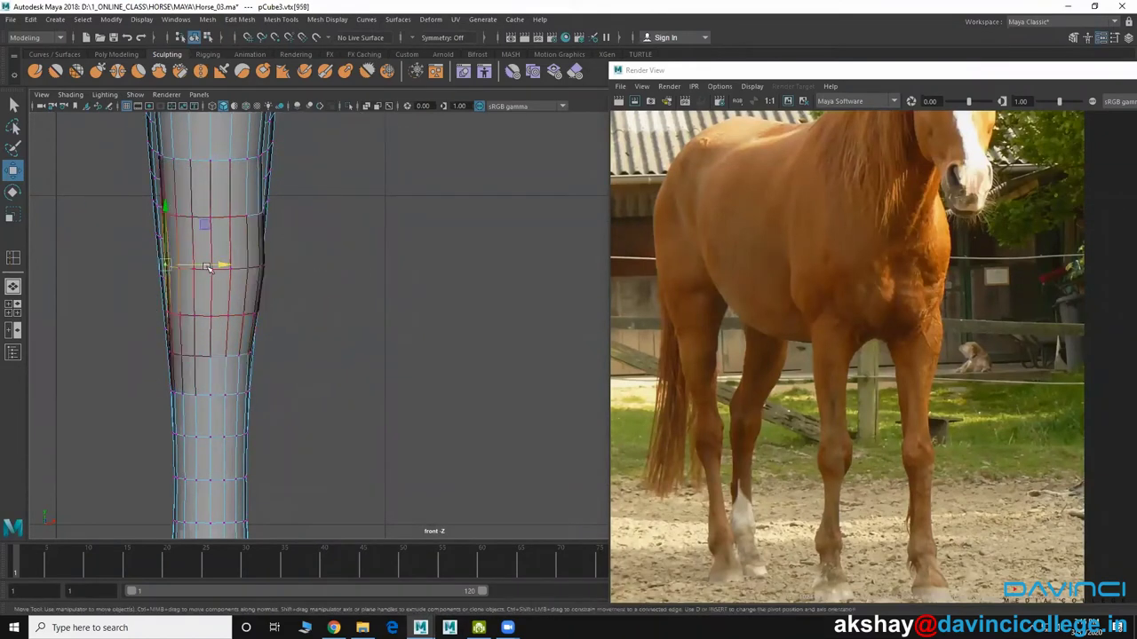
pyautogui.moveTo(211, 266); pyautogui.dragTo(201, 269)
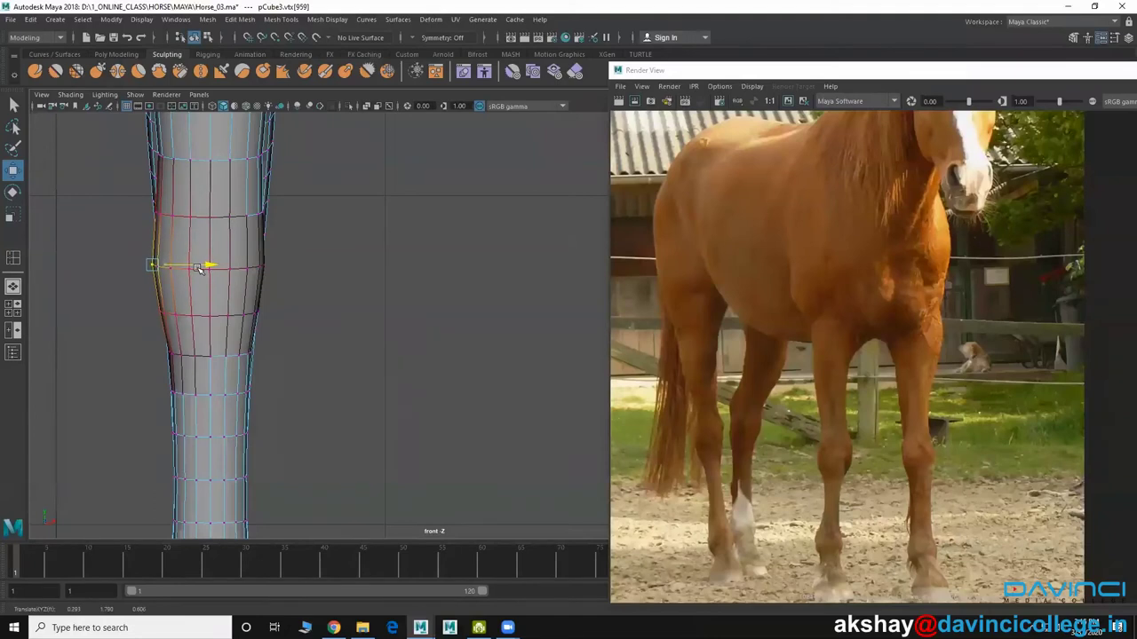
pyautogui.keyDown('alt'); pyautogui.moveTo(201, 269); pyautogui.dragTo(271, 343, button='middle'); pyautogui.keyUp('alt')
pyautogui.click(315, 326)
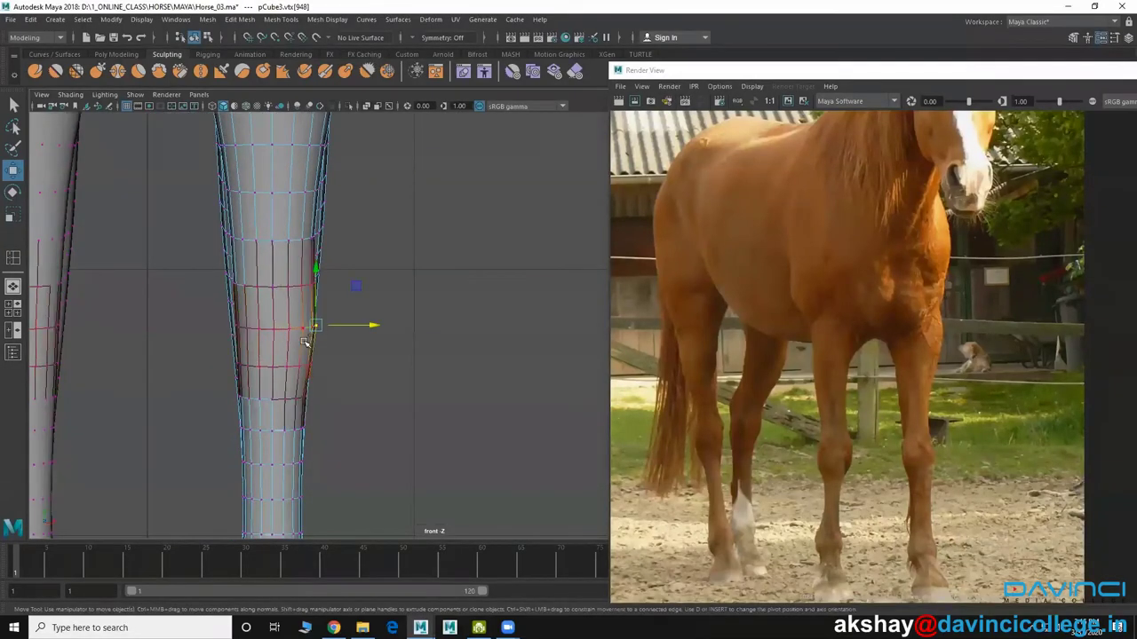
# Select the knee edge loop and scale it wider into a bulge
pyautogui.moveTo(276, 335); pyautogui.dragTo(276, 267, button='right')
pyautogui.doubleClick(279, 329)
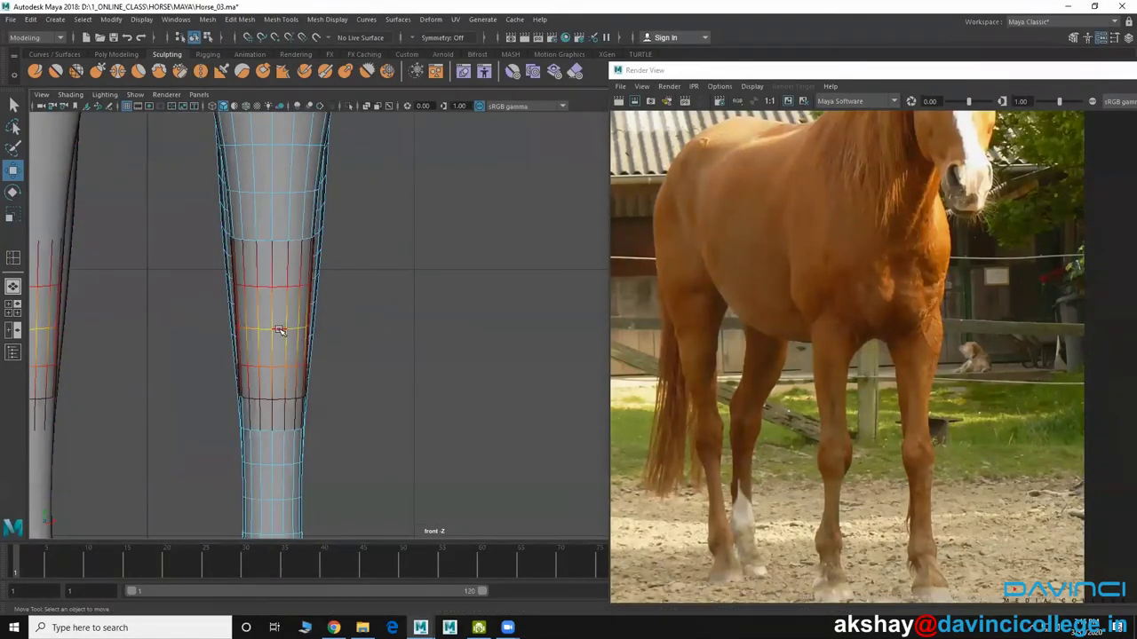
pyautogui.doubleClick(278, 329)
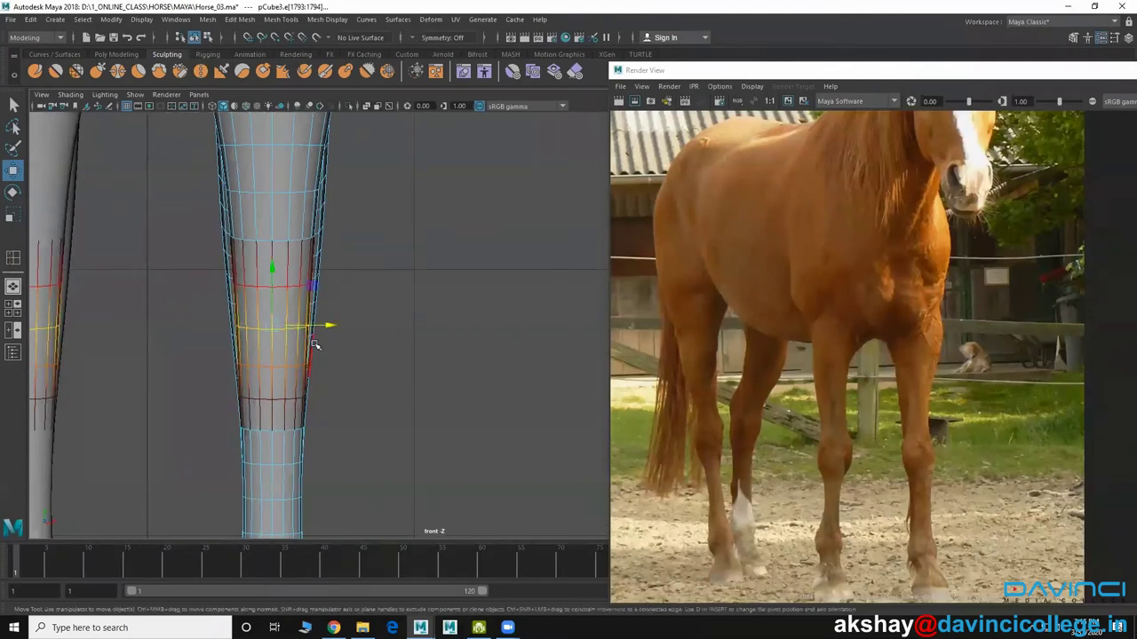
pyautogui.press('r')
pyautogui.moveTo(323, 326); pyautogui.dragTo(333, 325)
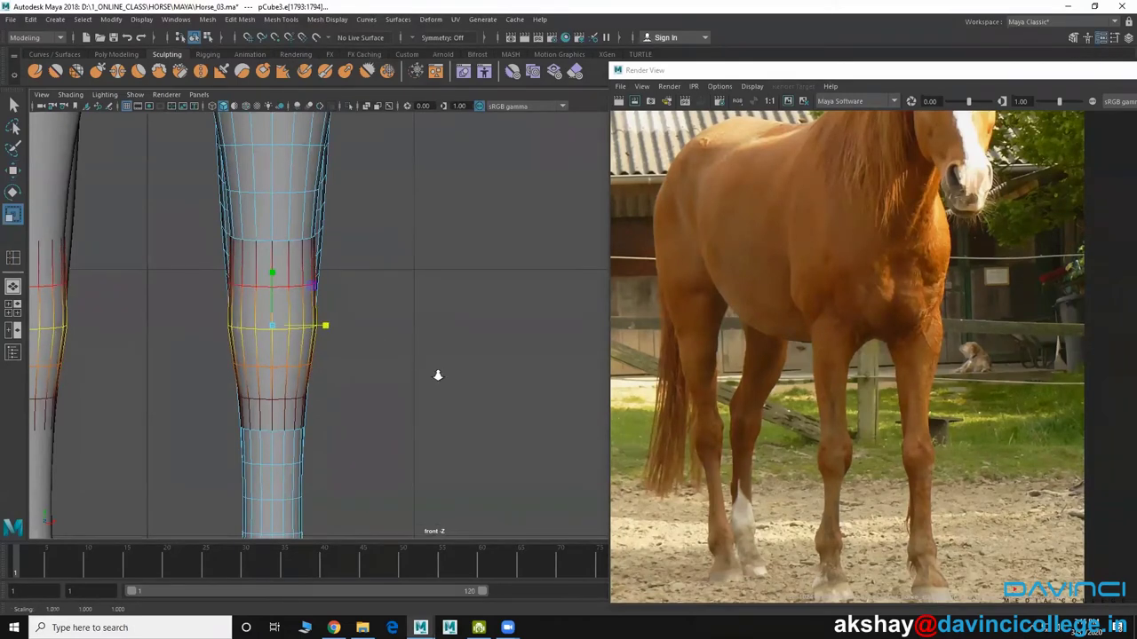
# Narrow the edge loops just above and below the knee
pyautogui.keyDown('alt'); pyautogui.moveTo(437, 374); pyautogui.dragTo(269, 311, button='middle'); pyautogui.keyUp('alt')
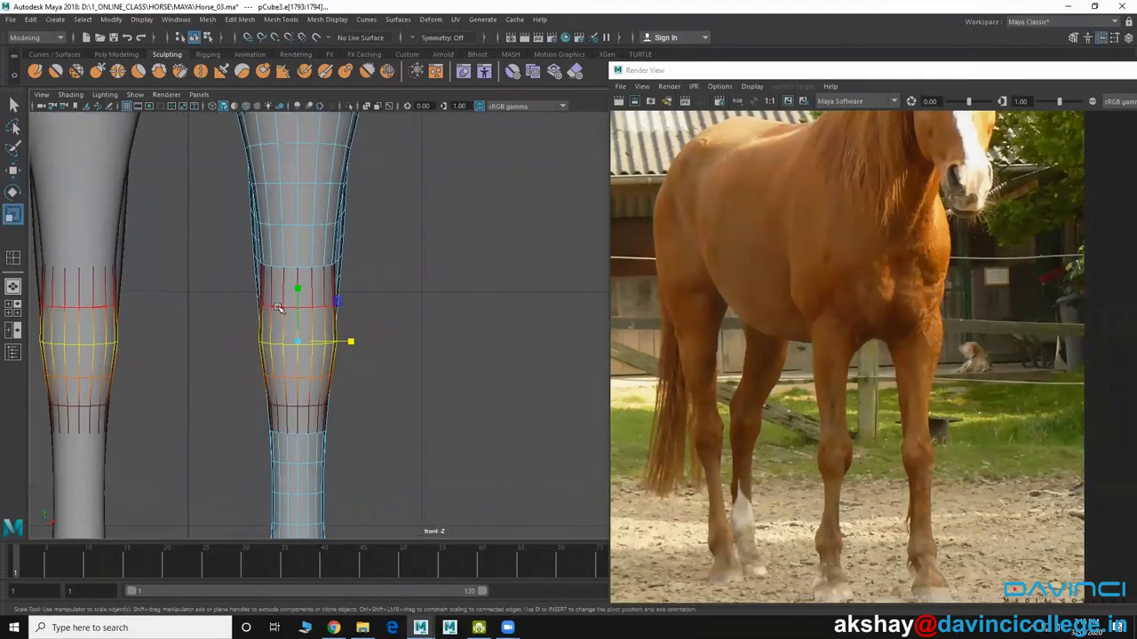
pyautogui.doubleClick(278, 308)
pyautogui.moveTo(353, 307); pyautogui.dragTo(350, 305)
pyautogui.doubleClick(302, 405)
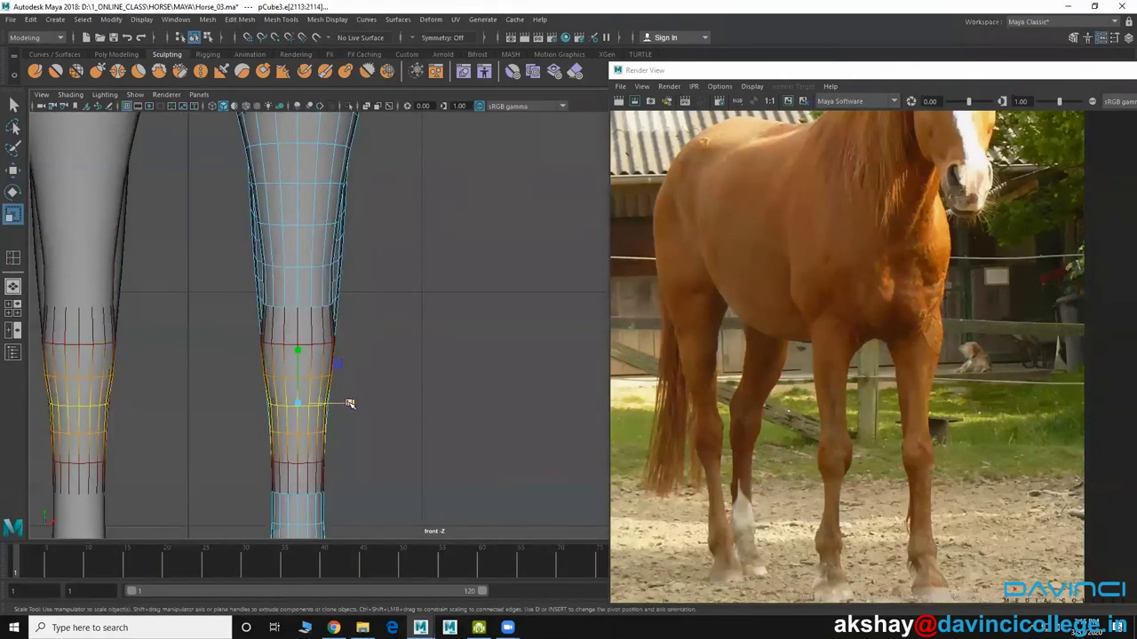
pyautogui.moveTo(350, 404); pyautogui.dragTo(344, 405)
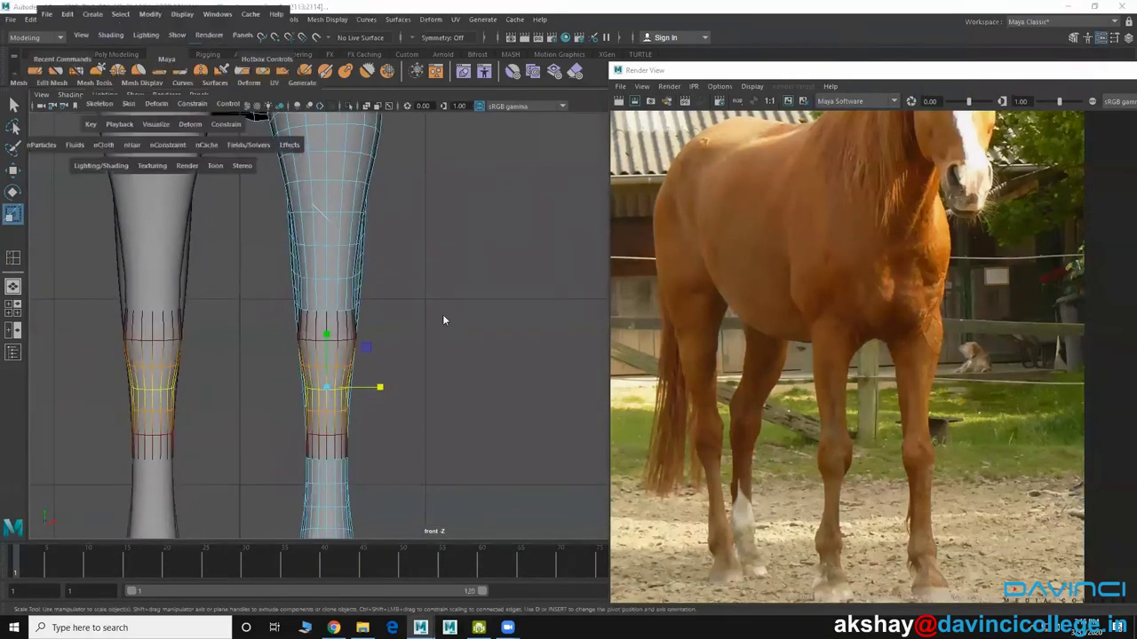
# Orbit the perspective view to the lower legs and show the hooves in the reference photo
pyautogui.press('space')
pyautogui.press('space')
pyautogui.keyDown('alt'); pyautogui.moveTo(439, 396); pyautogui.dragTo(333, 365); pyautogui.keyUp('alt')
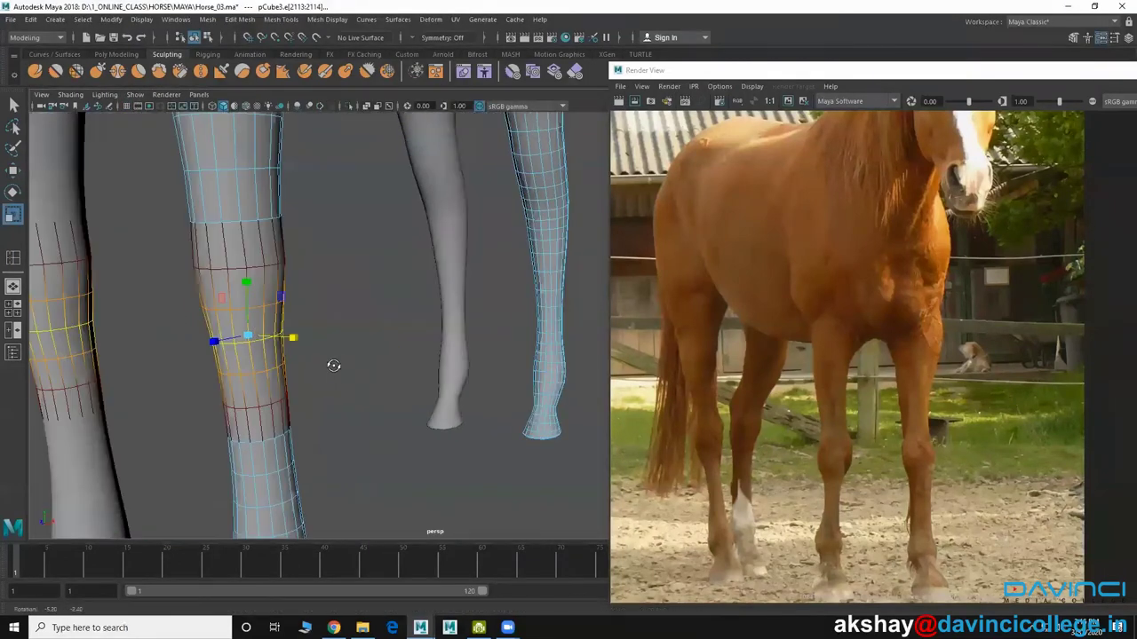
pyautogui.keyDown('alt'); pyautogui.moveTo(387, 317); pyautogui.dragTo(376, 331); pyautogui.keyUp('alt')
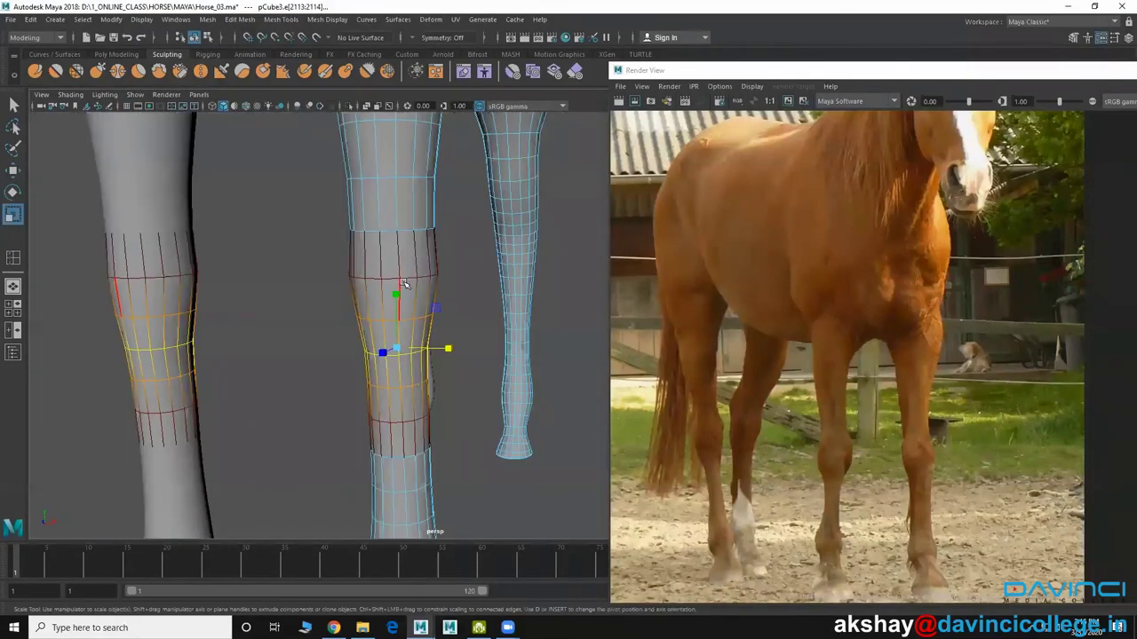
pyautogui.keyDown('alt'); pyautogui.moveTo(405, 284); pyautogui.dragTo(785, 519); pyautogui.keyUp('alt')
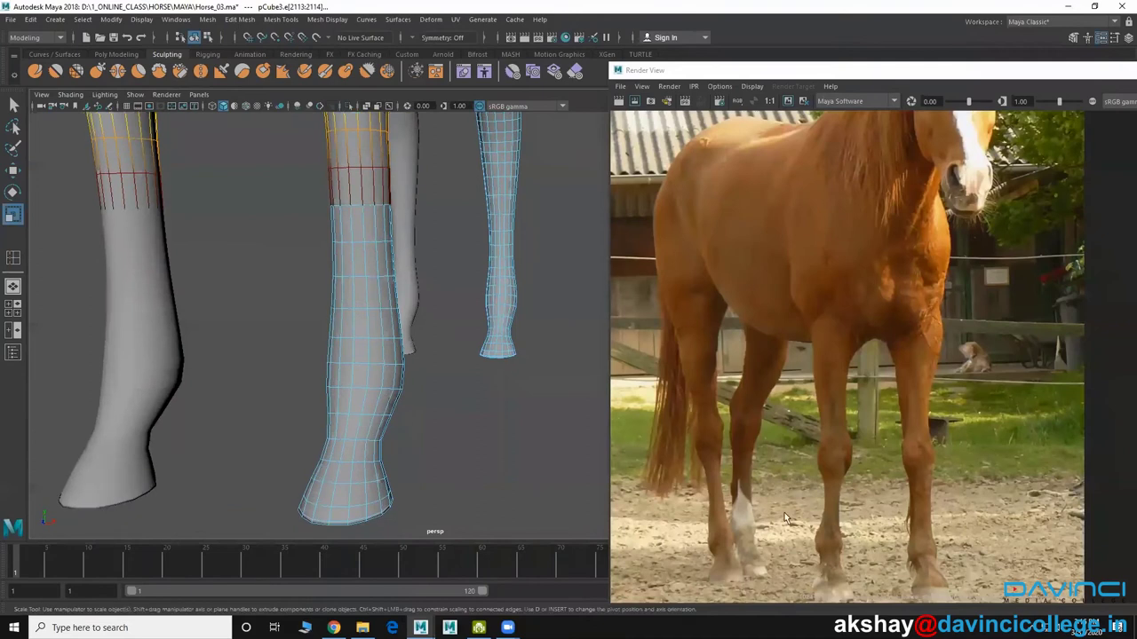
pyautogui.keyDown('alt'); pyautogui.moveTo(870, 544); pyautogui.dragTo(851, 421, button='middle'); pyautogui.keyUp('alt')
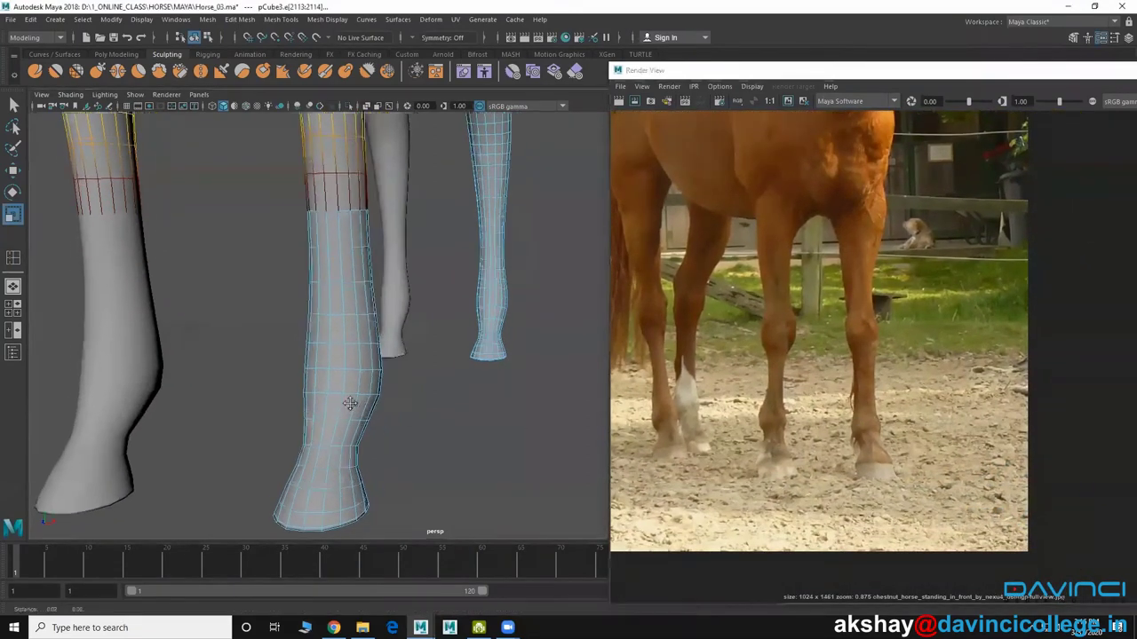
pyautogui.moveTo(373, 400)
pyautogui.keyDown('alt'); pyautogui.mouseDown()
pyautogui.moveTo(455, 391)
pyautogui.moveTo(114, 378)
pyautogui.mouseUp(); pyautogui.keyUp('alt')
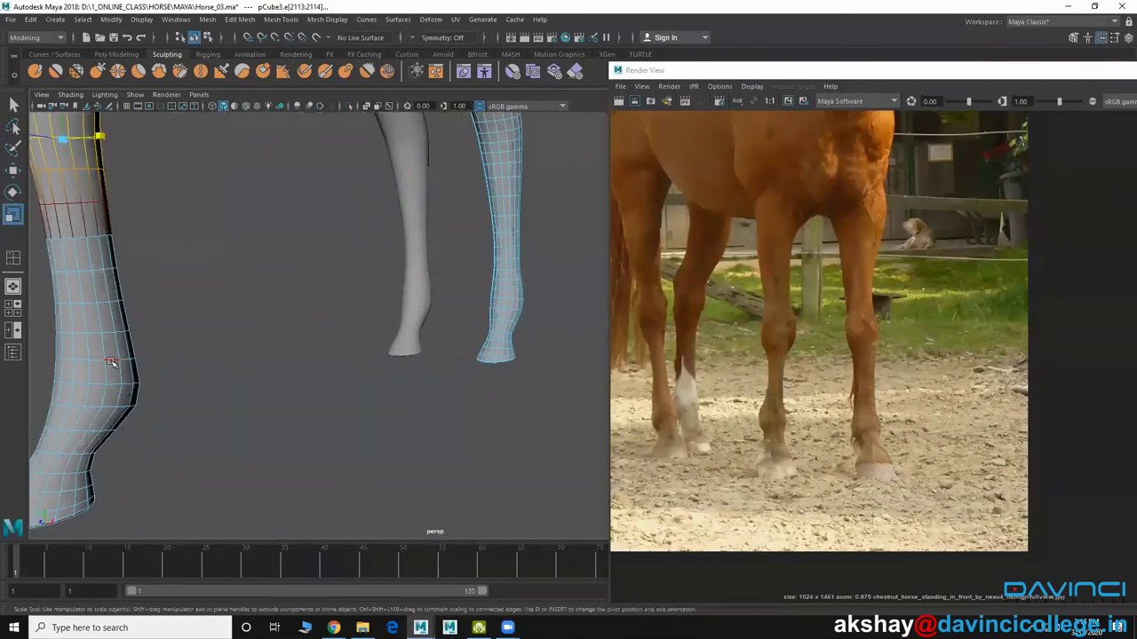
# Try narrowing the lower-leg edge ring with a smaller soft-select falloff, then undo it
pyautogui.click(111, 363)
pyautogui.moveTo(148, 402); pyautogui.dragTo(457, 404)
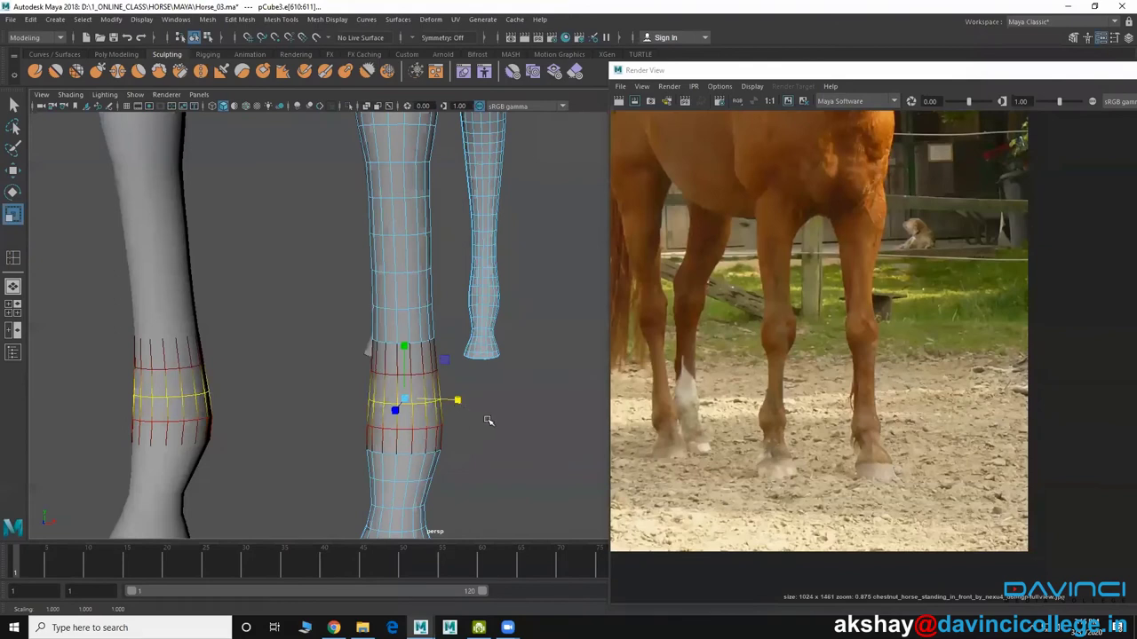
pyautogui.moveTo(456, 400); pyautogui.dragTo(447, 398)
pyautogui.hotkey('ctrl', 'z')
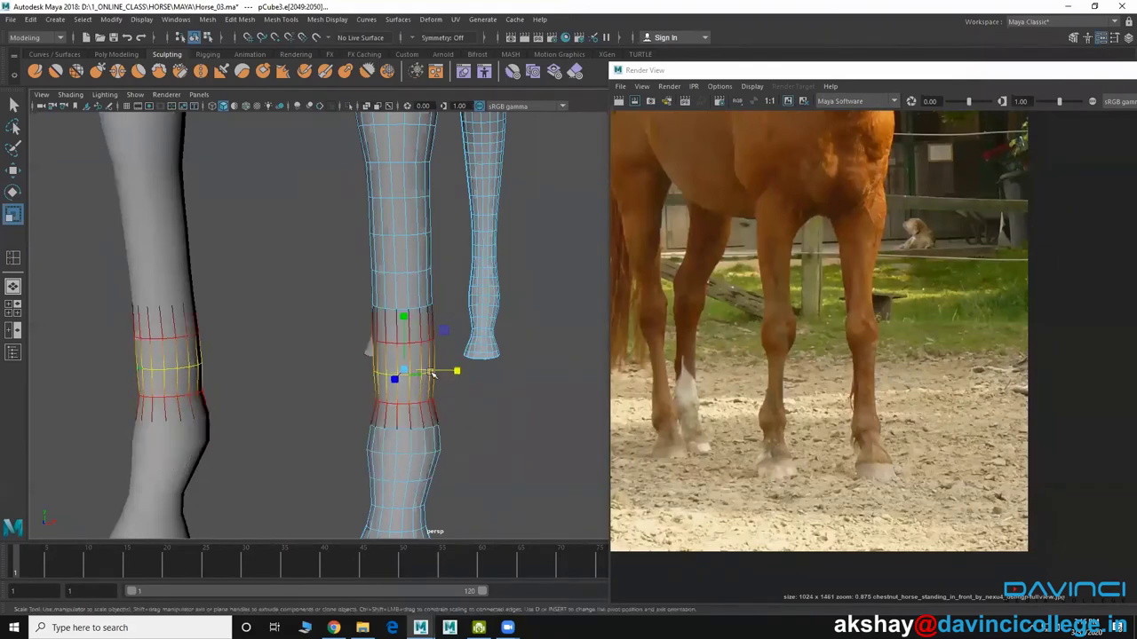
pyautogui.hotkey('ctrl', 'z')
pyautogui.hotkey('ctrl', 'z')
# Select the edge ring just above the hoof and a vertex on the hoof's front
pyautogui.keyDown('alt'); pyautogui.moveTo(427, 427); pyautogui.dragTo(430, 400, button='middle'); pyautogui.keyUp('alt')
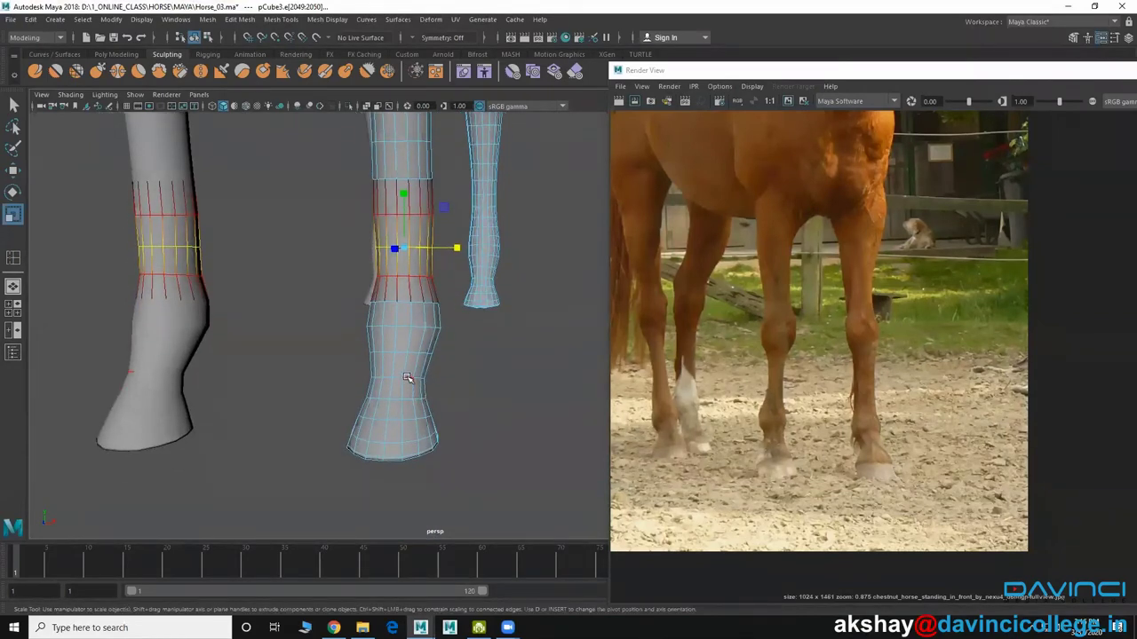
pyautogui.click(407, 378)
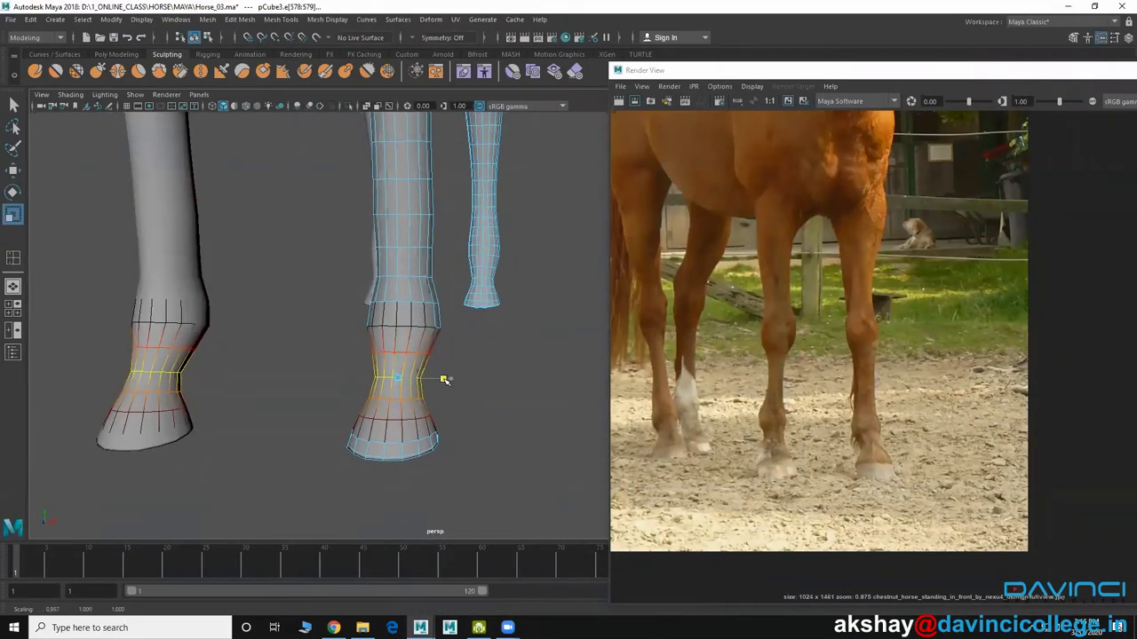
pyautogui.keyDown('alt'); pyautogui.moveTo(426, 406); pyautogui.dragTo(241, 404, button='right'); pyautogui.keyUp('alt')
pyautogui.keyDown('alt'); pyautogui.moveTo(242, 404); pyautogui.dragTo(337, 413, button='middle'); pyautogui.keyUp('alt')
pyautogui.scroll(5, 292, 406)
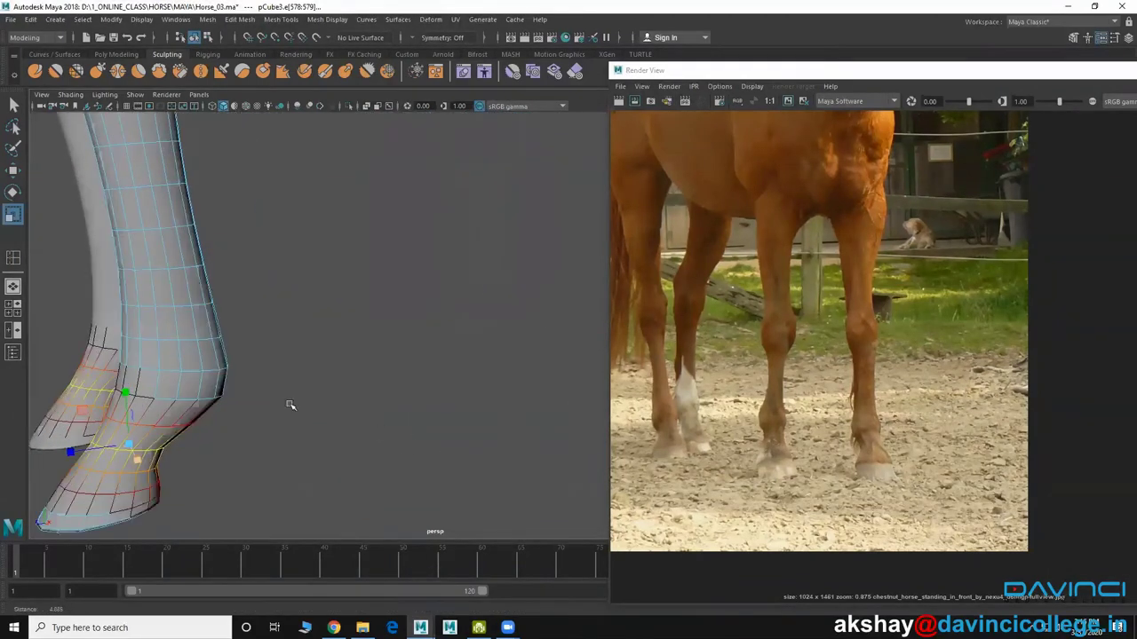
pyautogui.moveTo(105, 282); pyautogui.dragTo(44, 283, button='right')
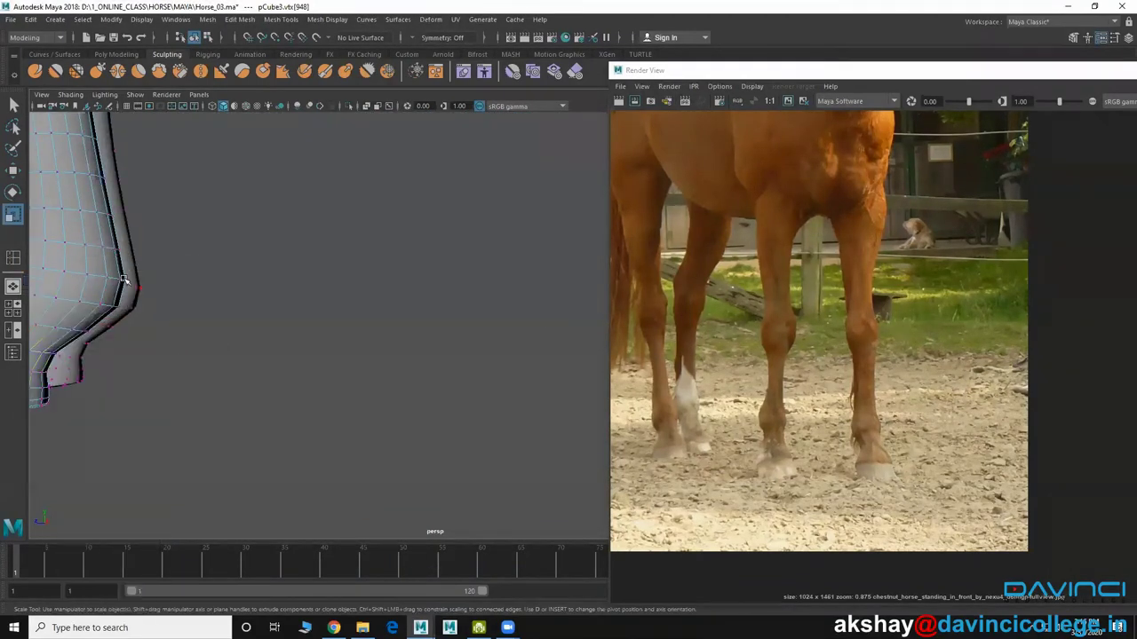
pyautogui.click(124, 280)
pyautogui.keyDown('alt'); pyautogui.moveTo(258, 399); pyautogui.dragTo(336, 394); pyautogui.keyUp('alt')
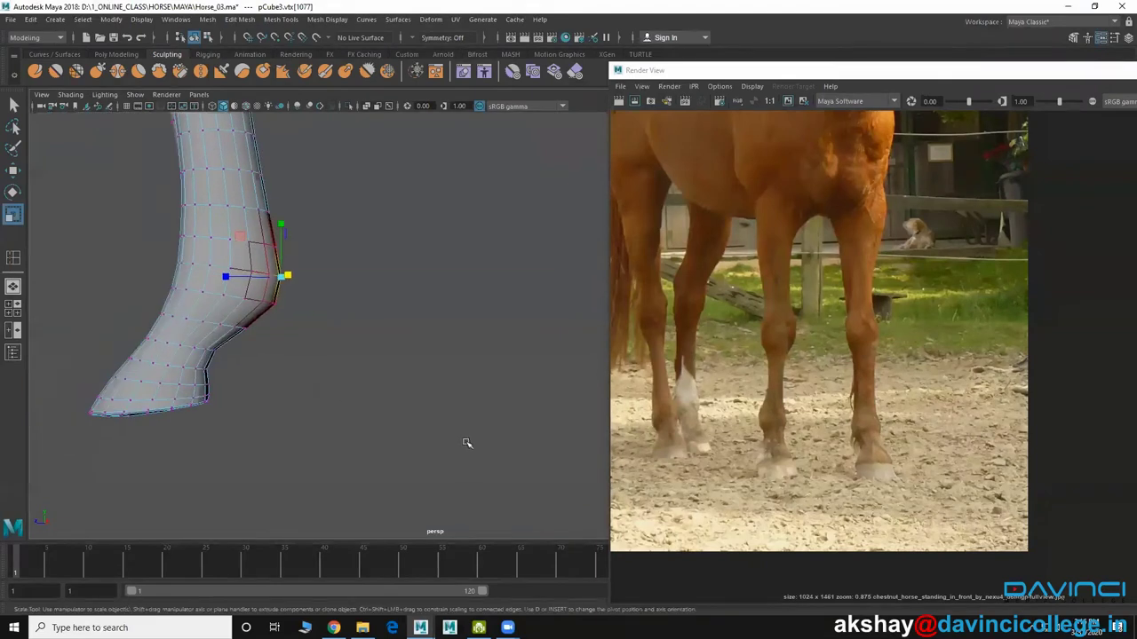
pyautogui.press('space')
pyautogui.press('space')
# Move the vertex at the hoof's front edge onto the photo's hoof outline
pyautogui.scroll(2, 487, 479)
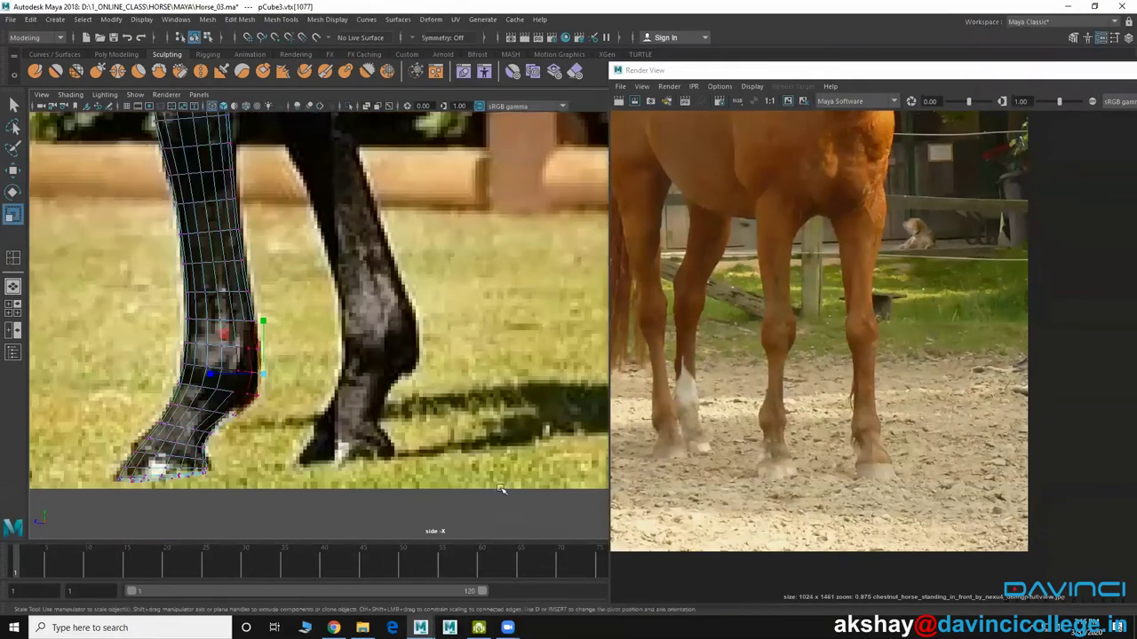
pyautogui.scroll(2, 486, 492)
pyautogui.scroll(2, 240, 344)
pyautogui.scroll(1, 240, 344)
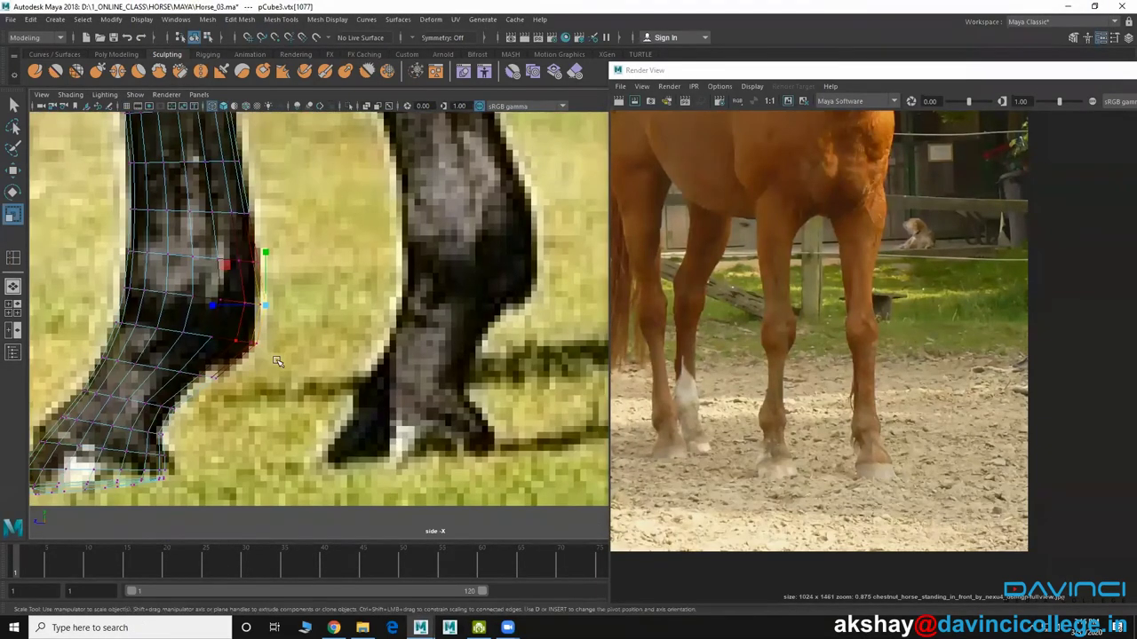
pyautogui.press('Down')
pyautogui.press('w')
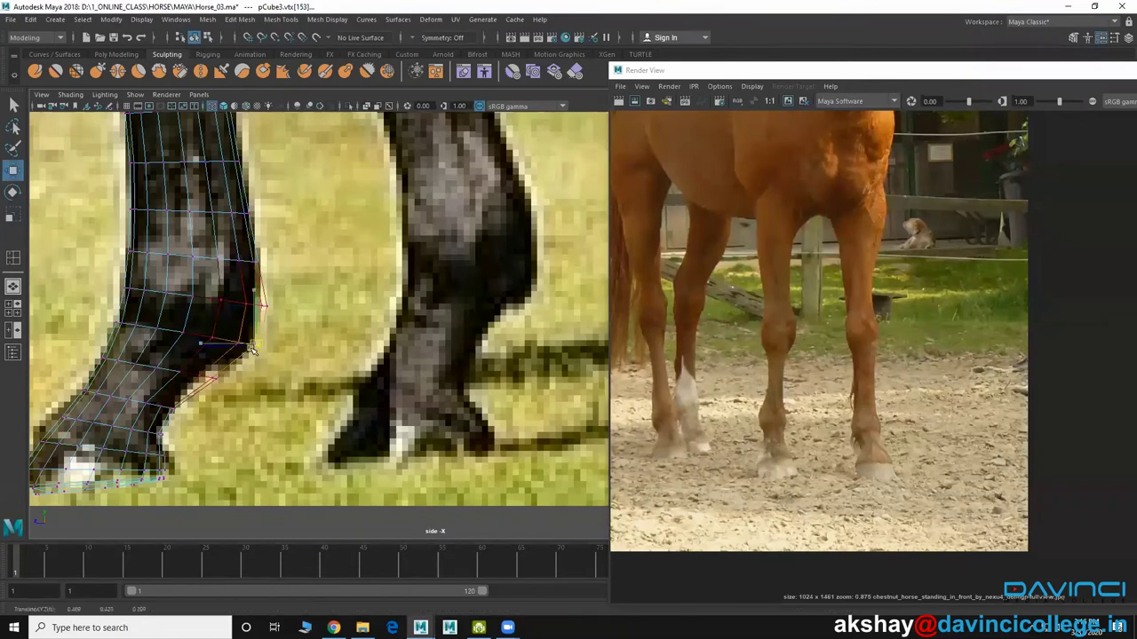
pyautogui.click(261, 308)
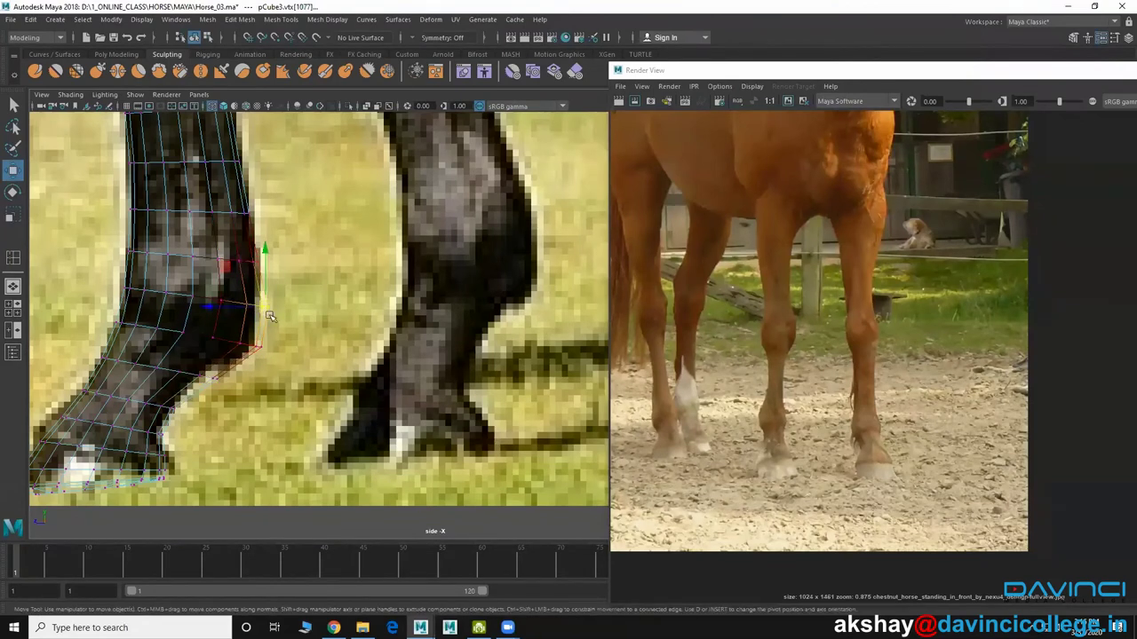
pyautogui.moveTo(268, 314); pyautogui.dragTo(252, 305)
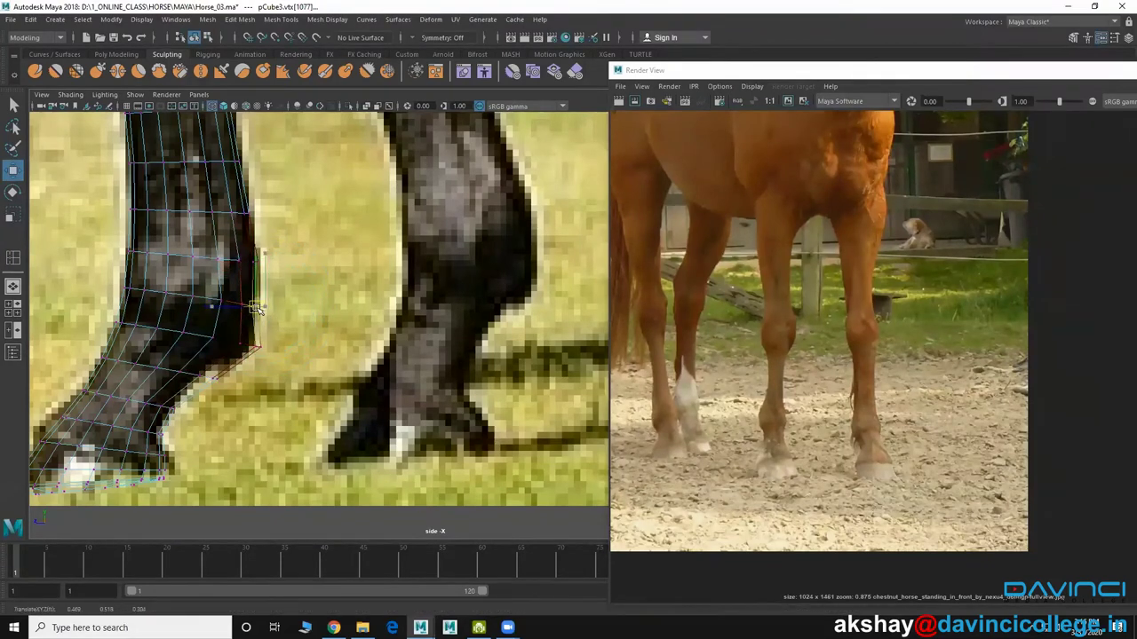
# With soft selection on, nudge the lower hoof-front vertices to follow the photo
pyautogui.press('b')
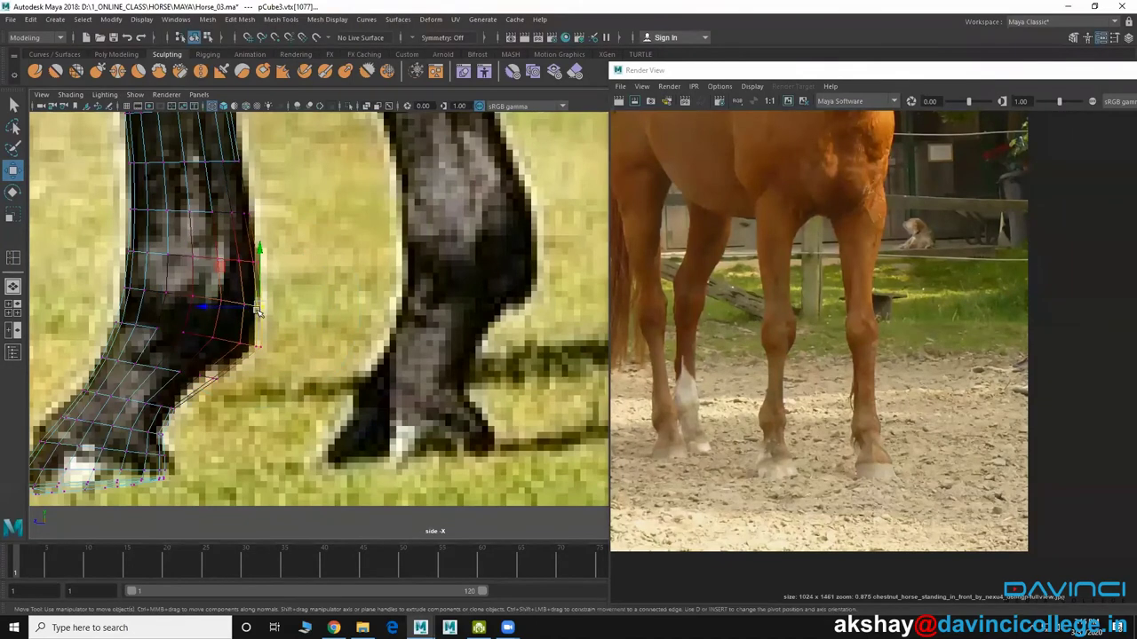
pyautogui.moveTo(258, 311); pyautogui.dragTo(254, 310)
pyautogui.click(197, 371)
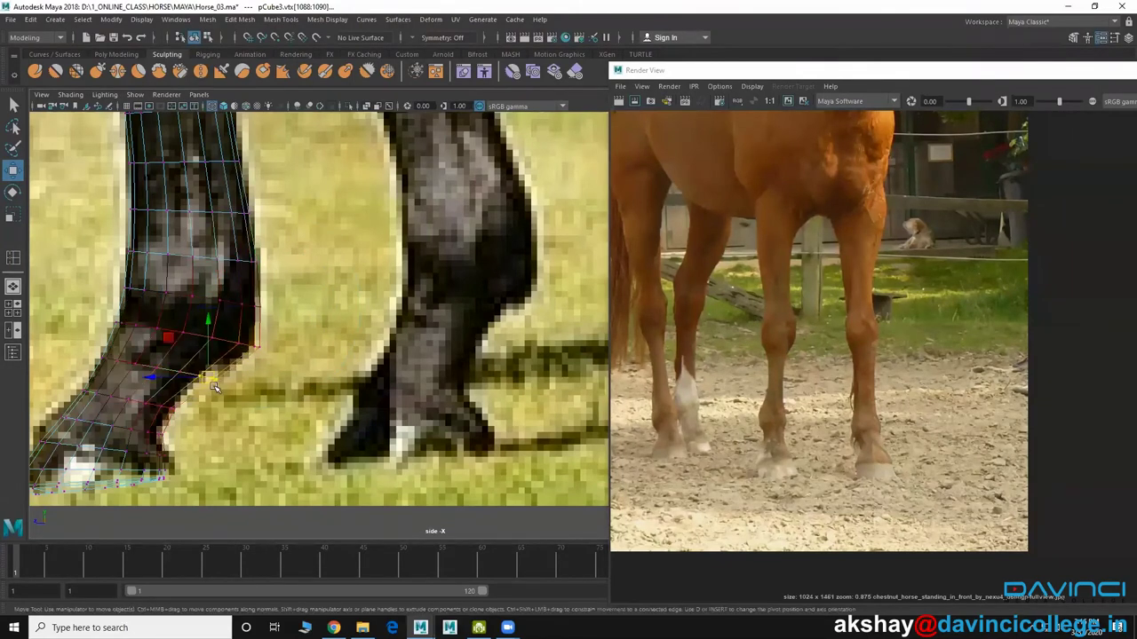
pyautogui.moveTo(202, 377); pyautogui.dragTo(201, 374)
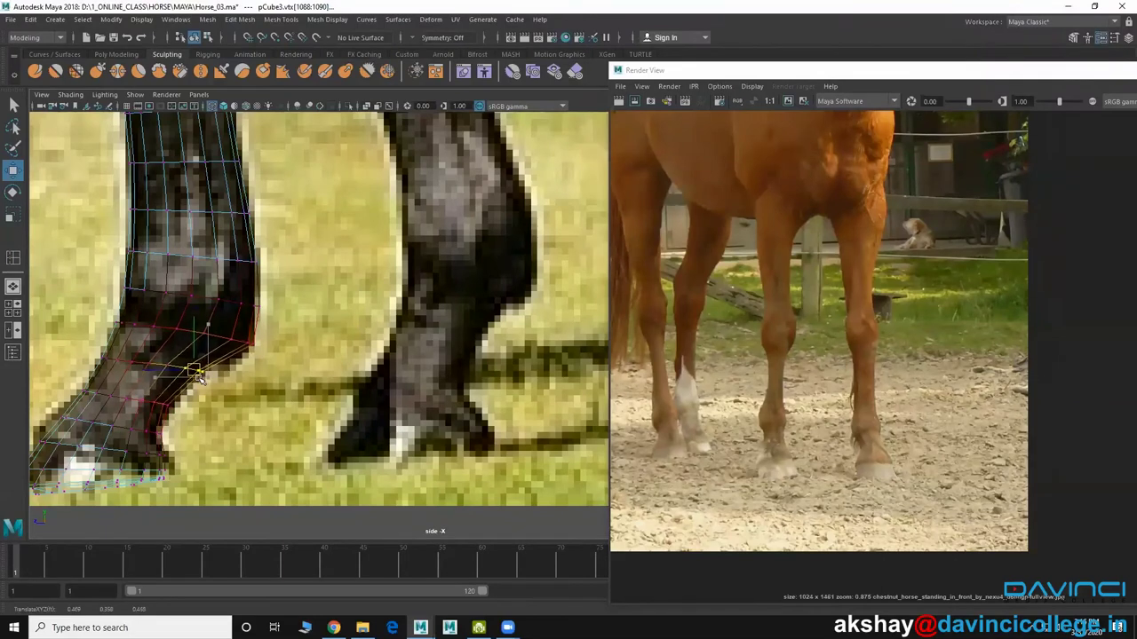
# Pick the vertex at the hoof's lower front, then pan up along the leg
pyautogui.keyDown('alt'); pyautogui.moveTo(211, 374); pyautogui.dragTo(324, 309, button='middle'); pyautogui.keyUp('alt')
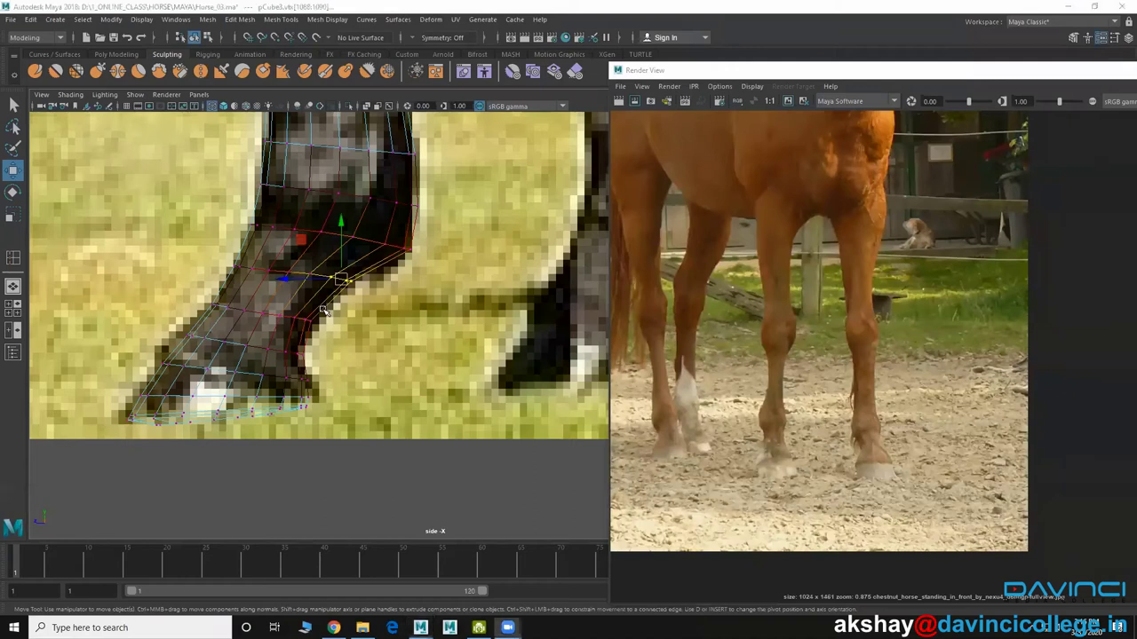
pyautogui.scroll(1, 398, 381)
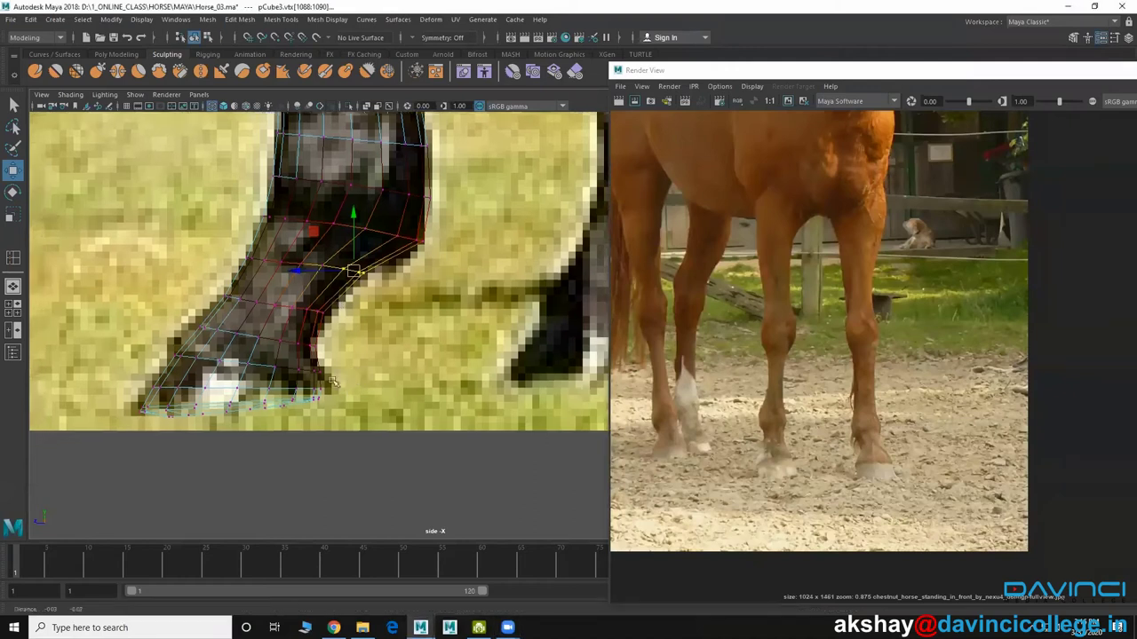
pyautogui.scroll(1, 373, 387)
pyautogui.moveTo(266, 398); pyautogui.dragTo(311, 434)
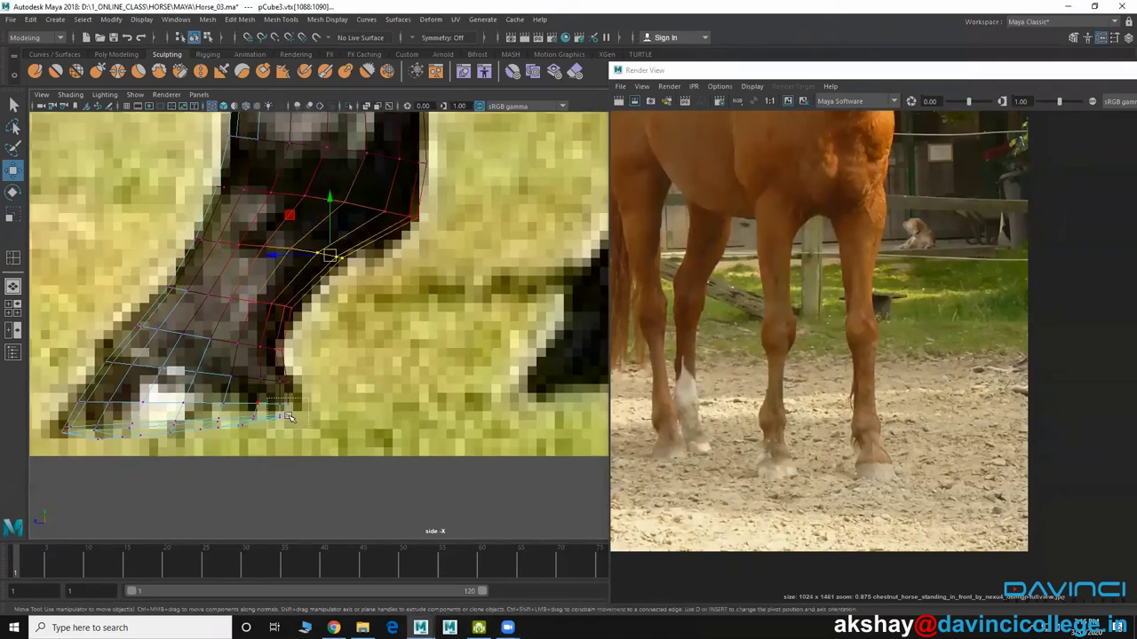
pyautogui.keyDown('alt'); pyautogui.moveTo(347, 380); pyautogui.dragTo(324, 444, button='middle'); pyautogui.keyUp('alt')
pyautogui.moveTo(307, 346)
pyautogui.keyDown('alt'); pyautogui.mouseDown(button='middle')
pyautogui.moveTo(298, 413)
pyautogui.moveTo(285, 411)
pyautogui.moveTo(302, 414)
pyautogui.mouseUp(button='middle'); pyautogui.keyUp('alt')
pyautogui.keyDown('alt'); pyautogui.moveTo(316, 267); pyautogui.dragTo(315, 334, button='middle'); pyautogui.keyUp('alt')
# Nudge the upper leg's back edge and the knee's front and back vertices onto the photo's leg outline
pyautogui.keyDown('alt'); pyautogui.moveTo(296, 275); pyautogui.dragTo(296, 338, button='middle'); pyautogui.keyUp('alt')
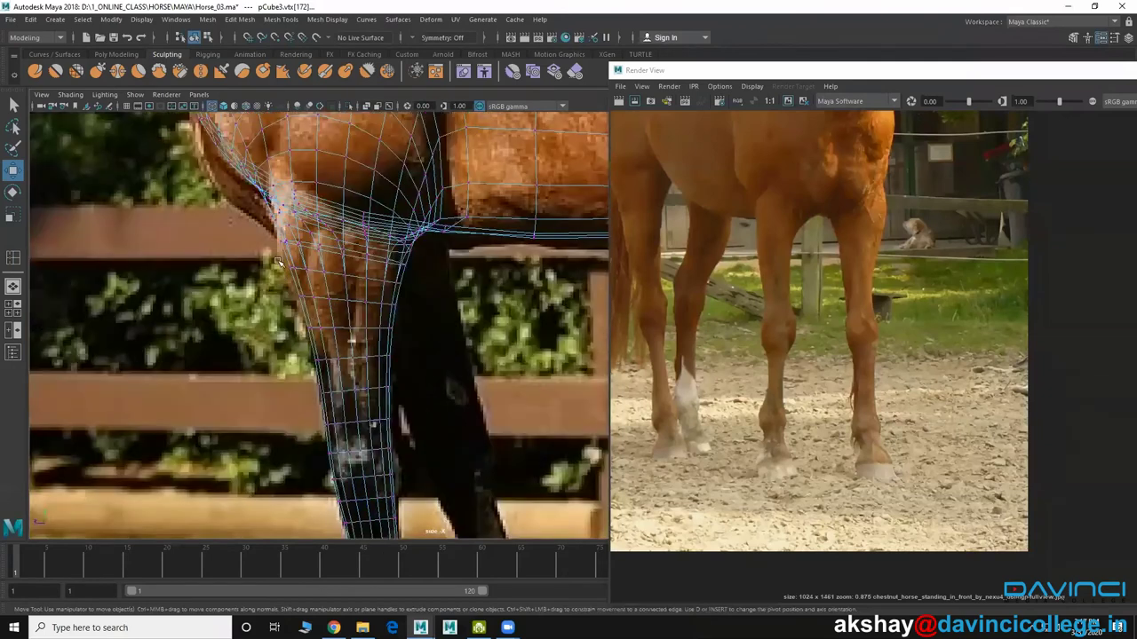
pyautogui.click(283, 277)
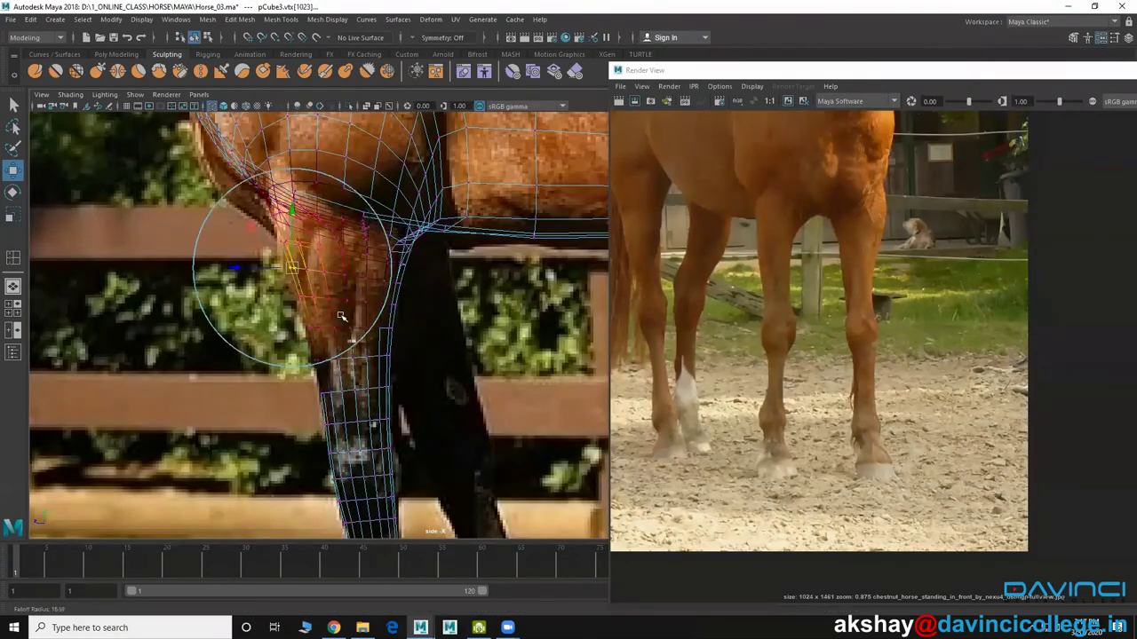
pyautogui.moveTo(283, 277); pyautogui.dragTo(283, 276)
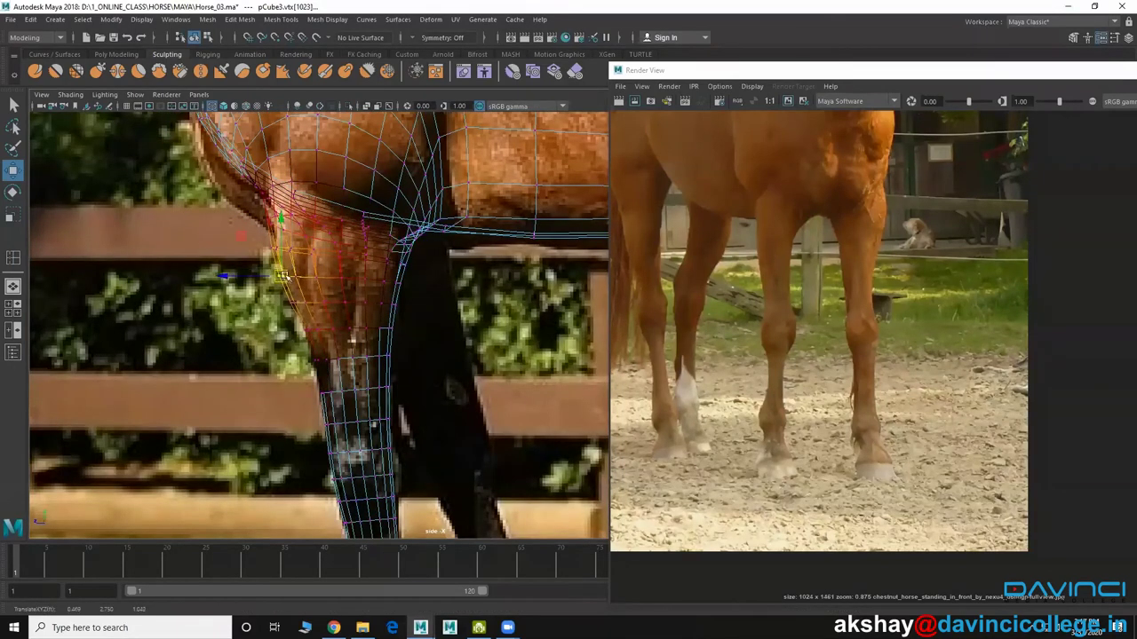
pyautogui.keyDown('alt'); pyautogui.moveTo(313, 335); pyautogui.dragTo(306, 286, button='middle'); pyautogui.keyUp('alt')
pyautogui.click(306, 312)
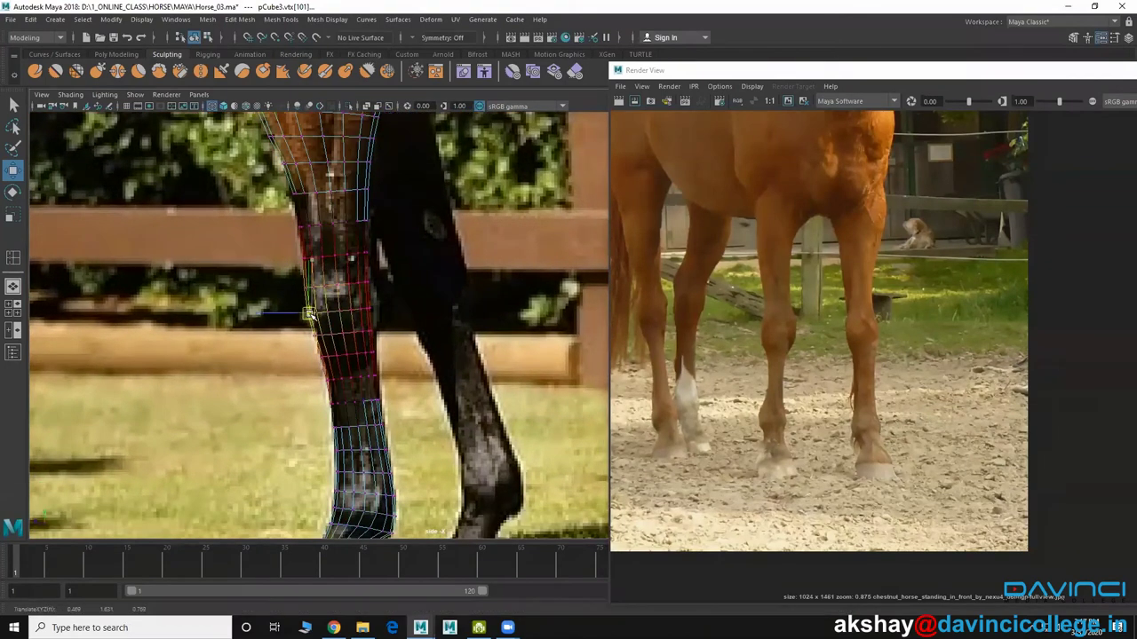
pyautogui.click(374, 308)
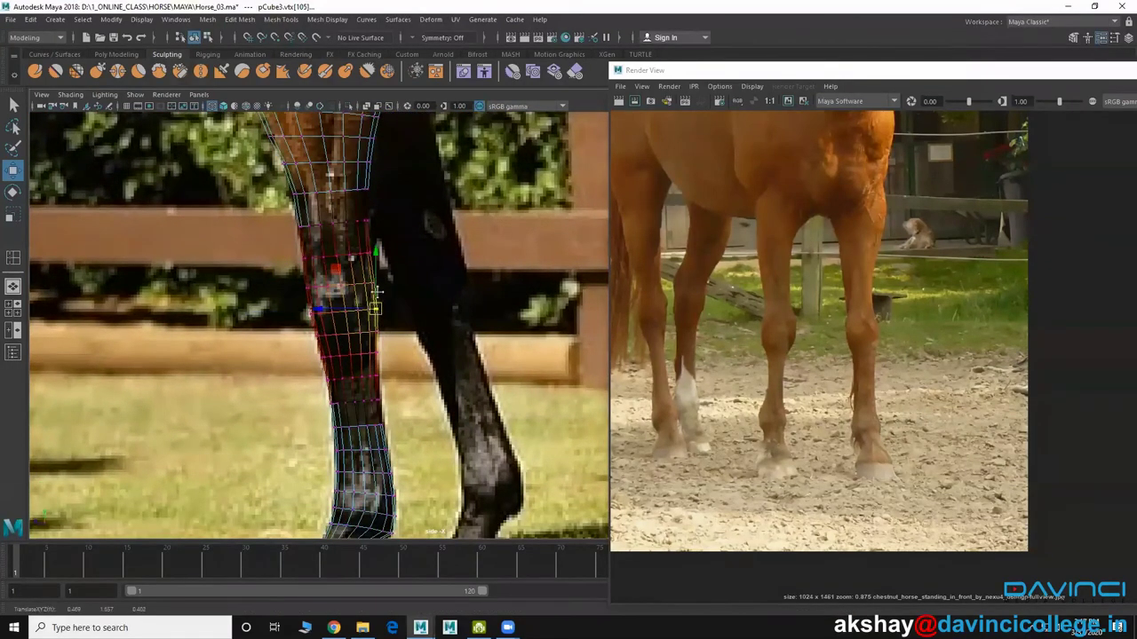
pyautogui.keyDown('alt'); pyautogui.moveTo(377, 291); pyautogui.dragTo(356, 427, button='middle'); pyautogui.keyUp('alt')
pyautogui.scroll(2, 353, 387)
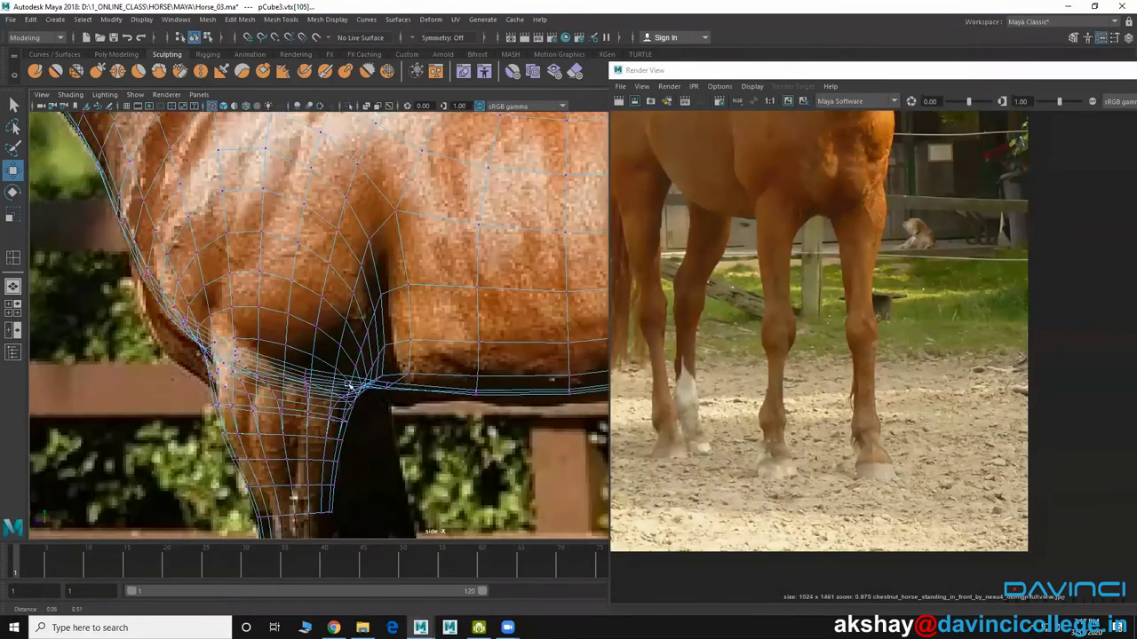
pyautogui.scroll(-2, 303, 231)
# Maximize the perspective view in object mode with nothing selected
pyautogui.press('space')
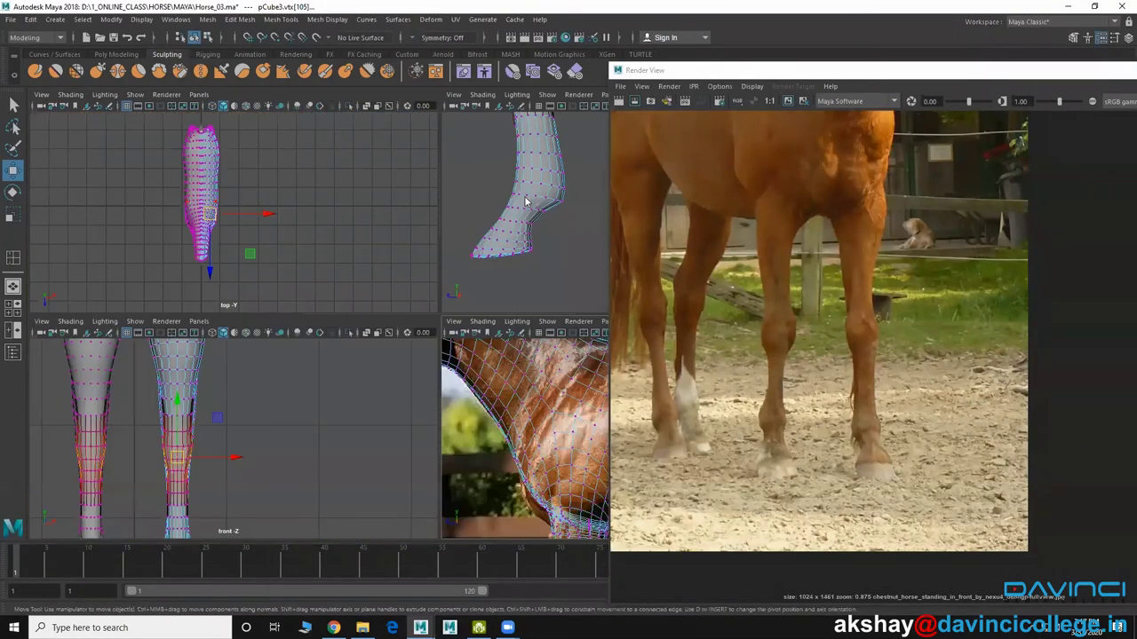
pyautogui.press('space')
pyautogui.moveTo(414, 346)
pyautogui.keyDown('alt'); pyautogui.mouseDown()
pyautogui.moveTo(358, 311)
pyautogui.moveTo(297, 315)
pyautogui.moveTo(364, 317)
pyautogui.moveTo(373, 269)
pyautogui.moveTo(489, 233)
pyautogui.moveTo(417, 324)
pyautogui.moveTo(374, 305)
pyautogui.mouseUp(); pyautogui.keyUp('alt')
pyautogui.press('F8')
pyautogui.click(489, 234)
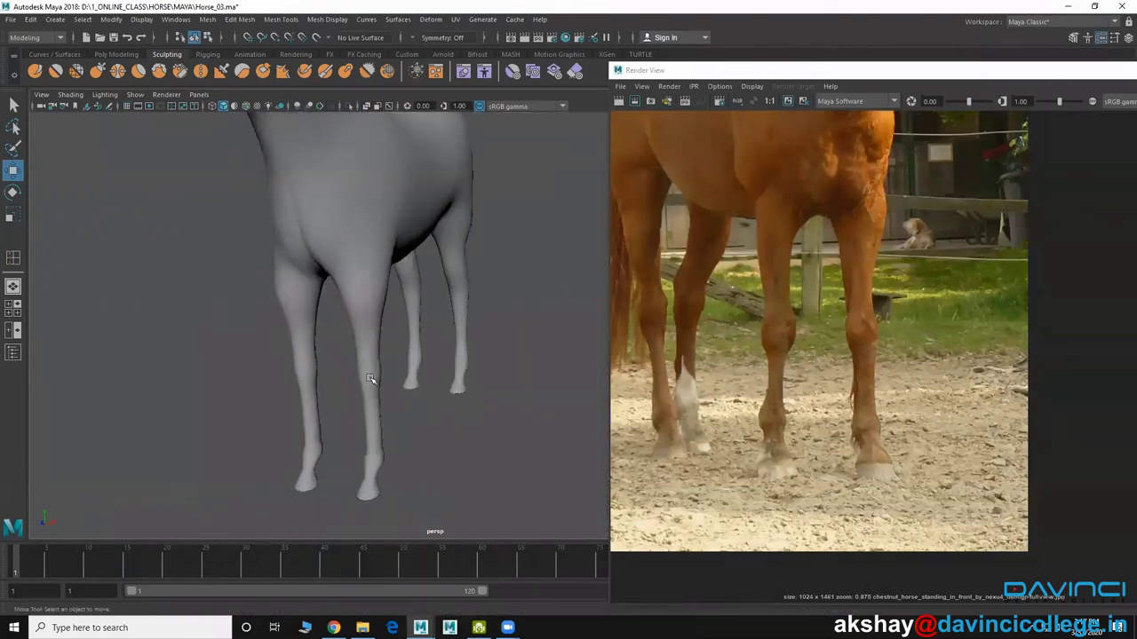
pyautogui.scroll(-3, 382, 334)
pyautogui.scroll(3, 376, 330)
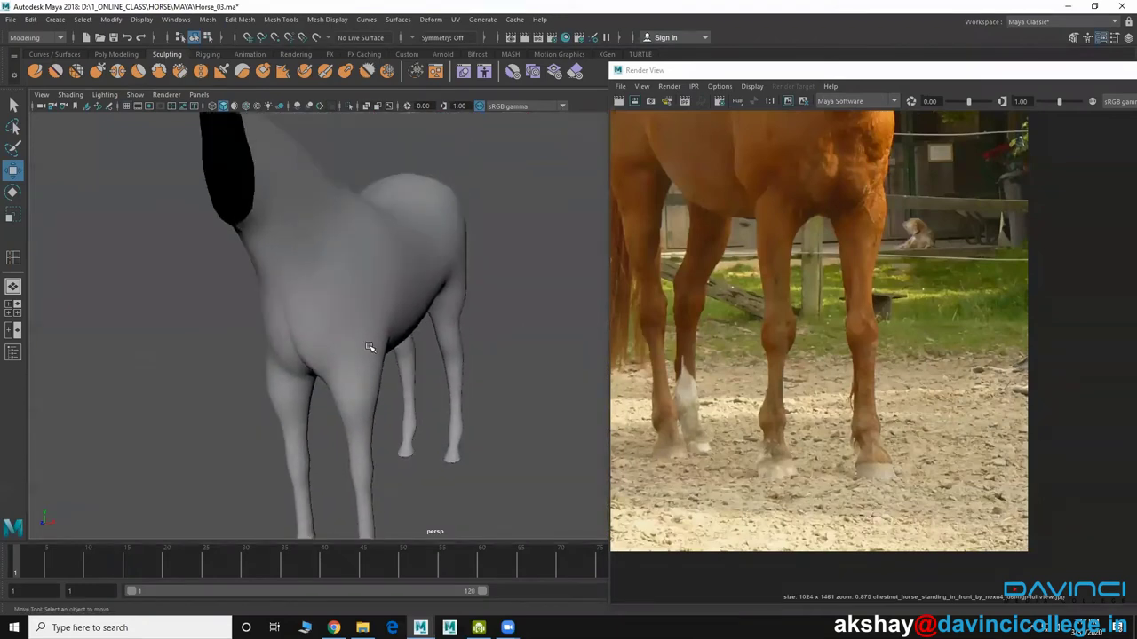
# Select the horse body mesh and pan the Render View photo down to its head and chest
pyautogui.moveTo(404, 300)
pyautogui.keyDown('alt'); pyautogui.mouseDown()
pyautogui.moveTo(385, 317)
pyautogui.moveTo(322, 327)
pyautogui.mouseUp(); pyautogui.keyUp('alt')
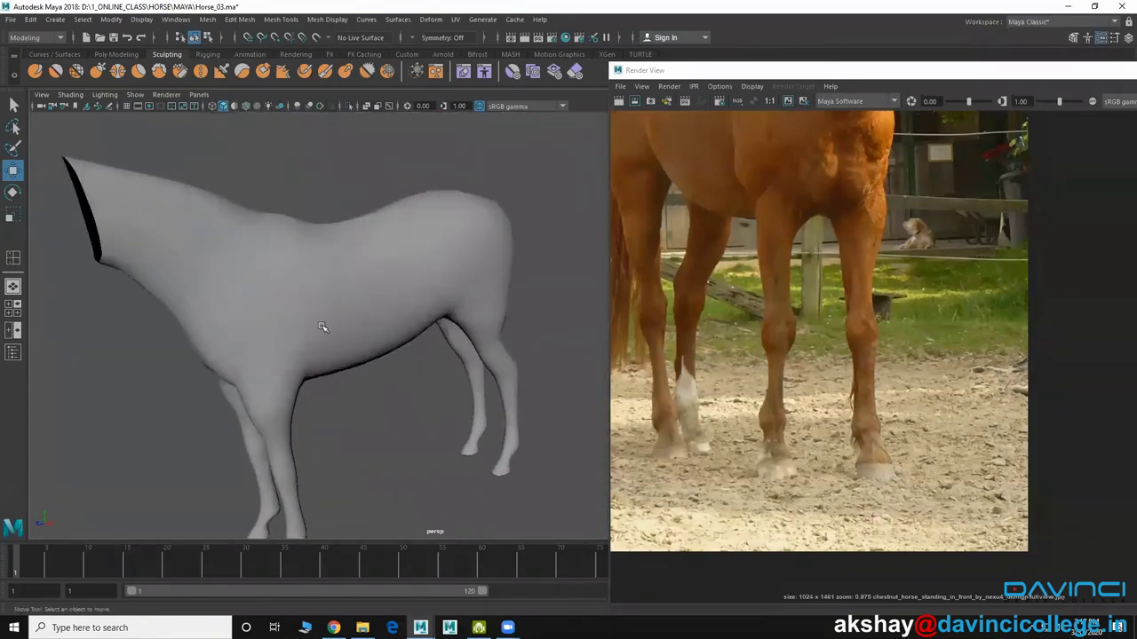
pyautogui.click(288, 312)
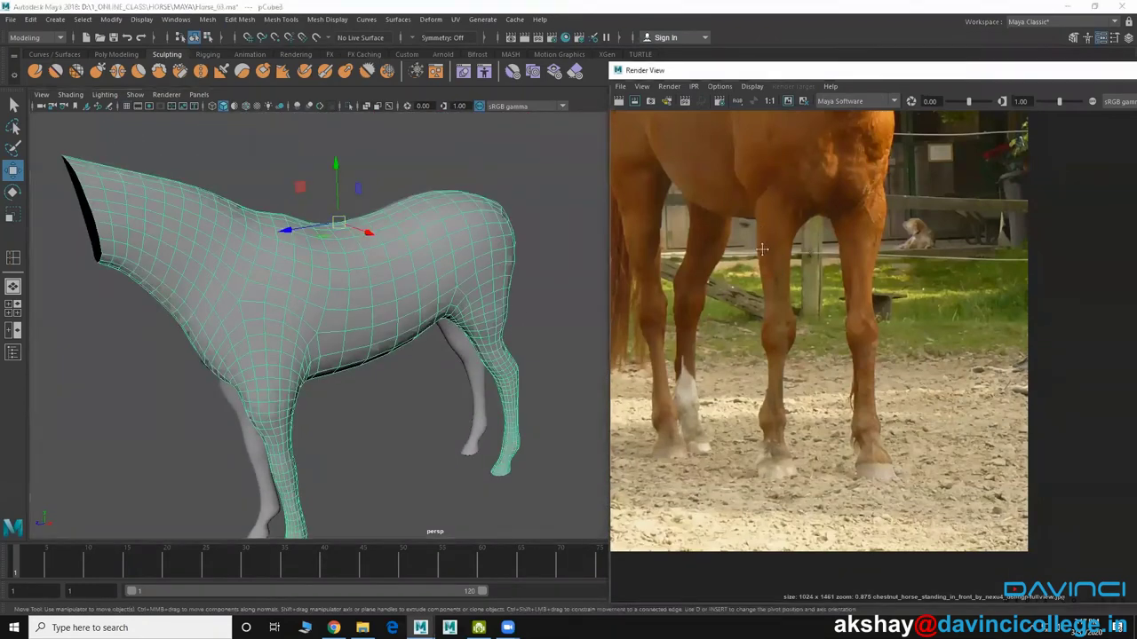
pyautogui.keyDown('alt'); pyautogui.moveTo(762, 271); pyautogui.dragTo(762, 373, button='middle'); pyautogui.keyUp('alt')
pyautogui.keyDown('alt'); pyautogui.moveTo(734, 191); pyautogui.dragTo(733, 246, button='middle'); pyautogui.keyUp('alt')
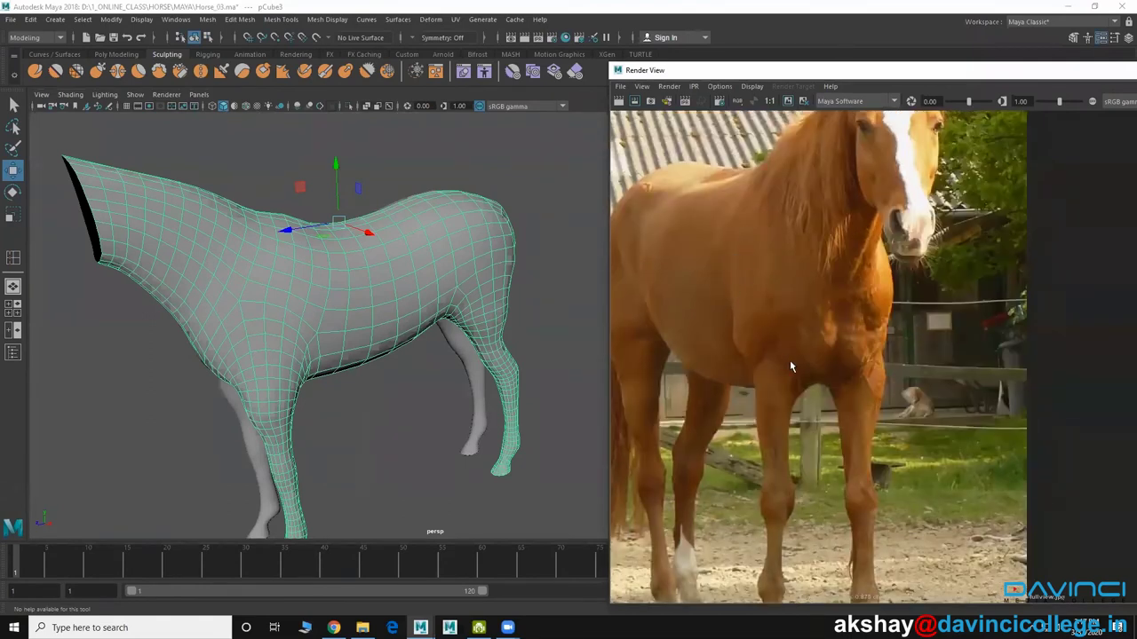
pyautogui.moveTo(375, 354)
pyautogui.keyDown('alt'); pyautogui.mouseDown()
pyautogui.moveTo(351, 349)
pyautogui.moveTo(380, 371)
pyautogui.moveTo(432, 379)
pyautogui.mouseUp(); pyautogui.keyUp('alt')
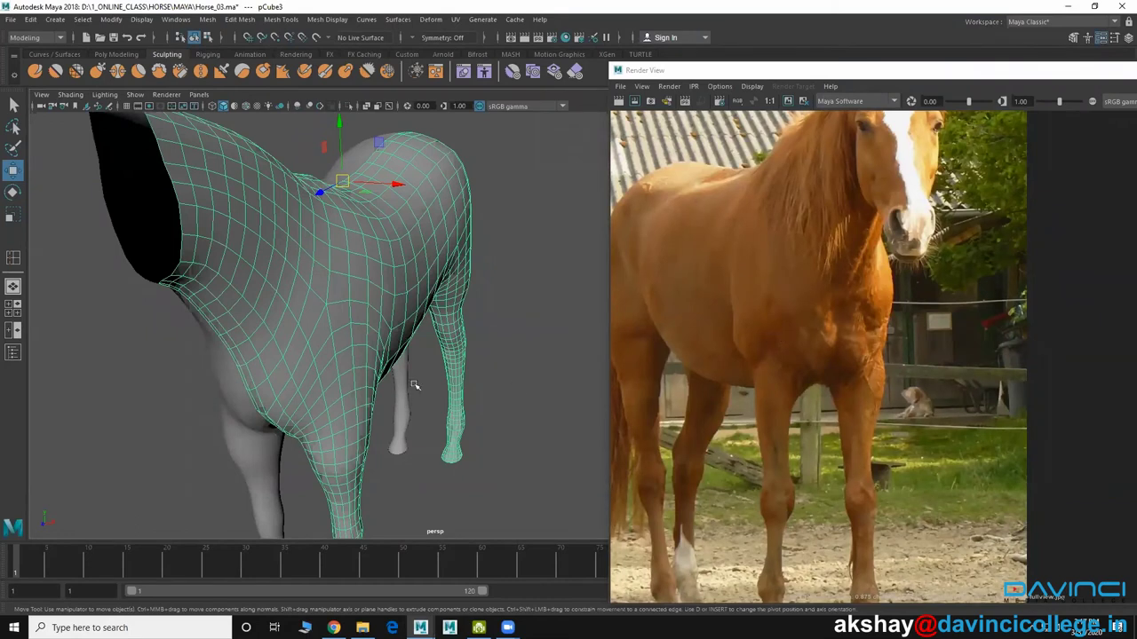
pyautogui.keyDown('alt'); pyautogui.moveTo(414, 385); pyautogui.dragTo(396, 281); pyautogui.keyUp('alt')
# Switch the horse mesh to vertex mode and return to a maximized perspective view
pyautogui.rightClick(396, 281)
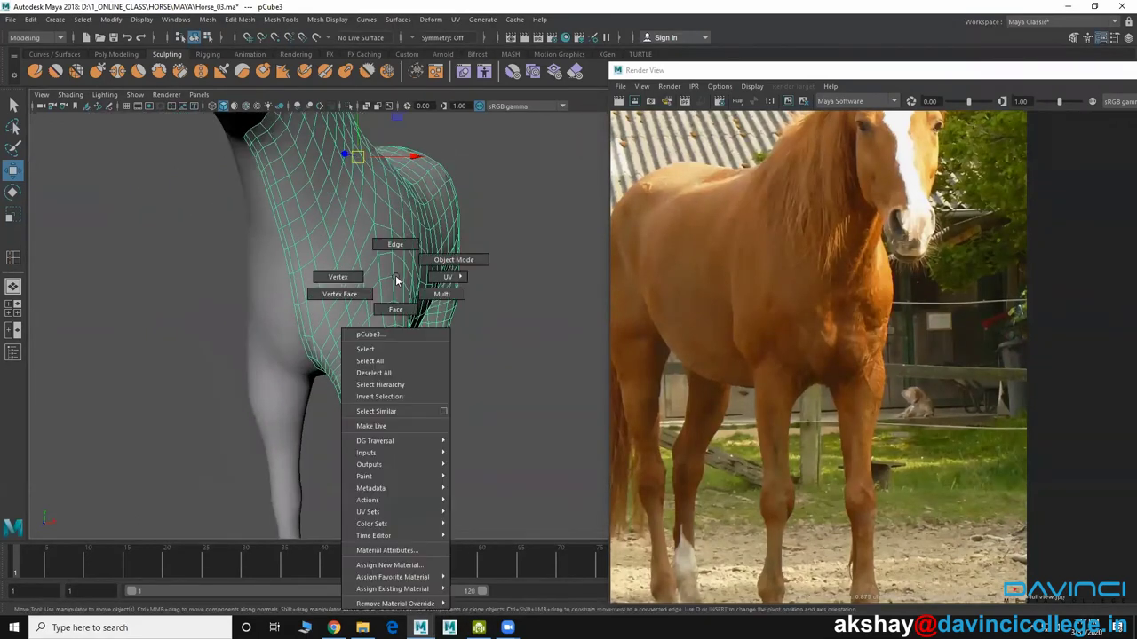
pyautogui.click(339, 277)
pyautogui.moveTo(364, 329)
pyautogui.keyDown('alt'); pyautogui.mouseDown()
pyautogui.moveTo(338, 355)
pyautogui.moveTo(351, 340)
pyautogui.moveTo(305, 342)
pyautogui.moveTo(502, 425)
pyautogui.mouseUp(); pyautogui.keyUp('alt')
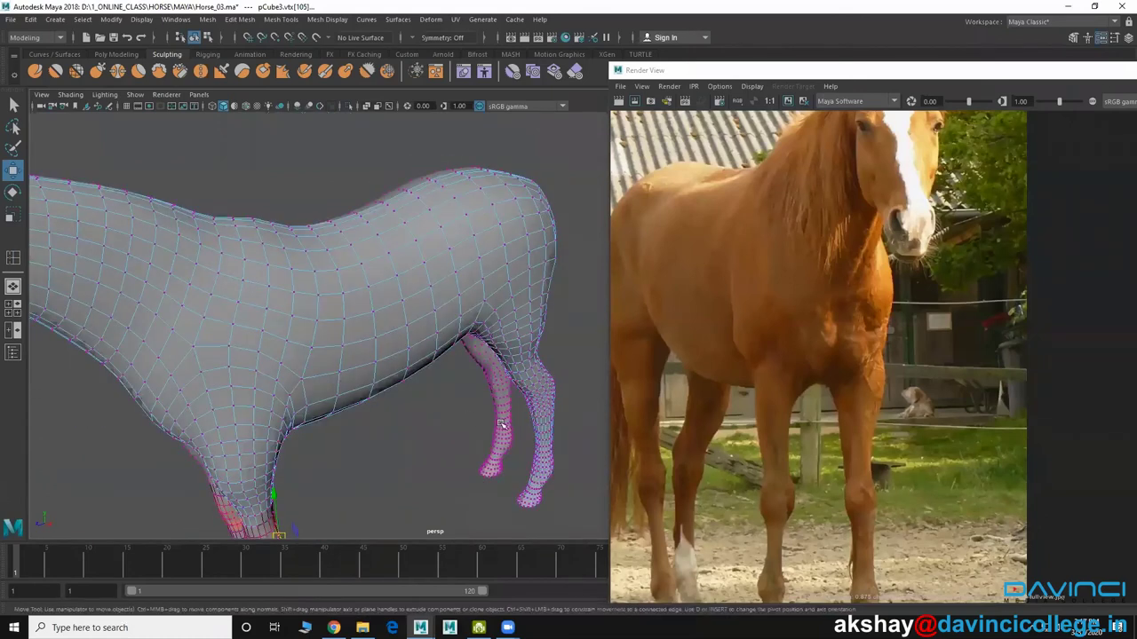
pyautogui.press('space')
pyautogui.press('space')
pyautogui.scroll(2, 397, 365)
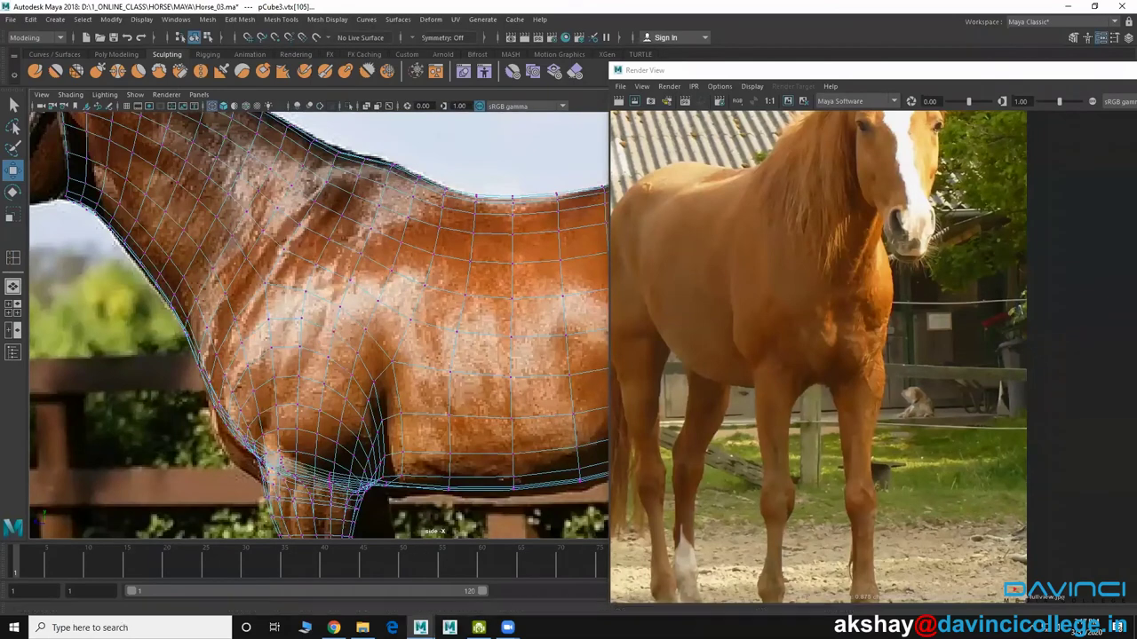
pyautogui.click(478, 628)
pyautogui.click(506, 96)
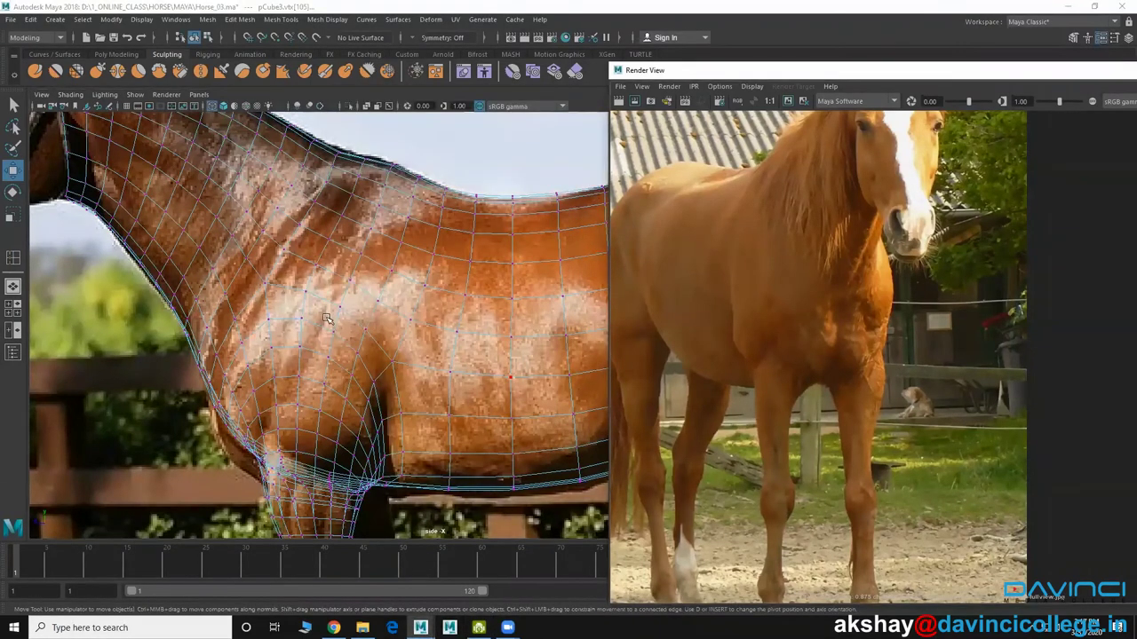
pyautogui.press('space')
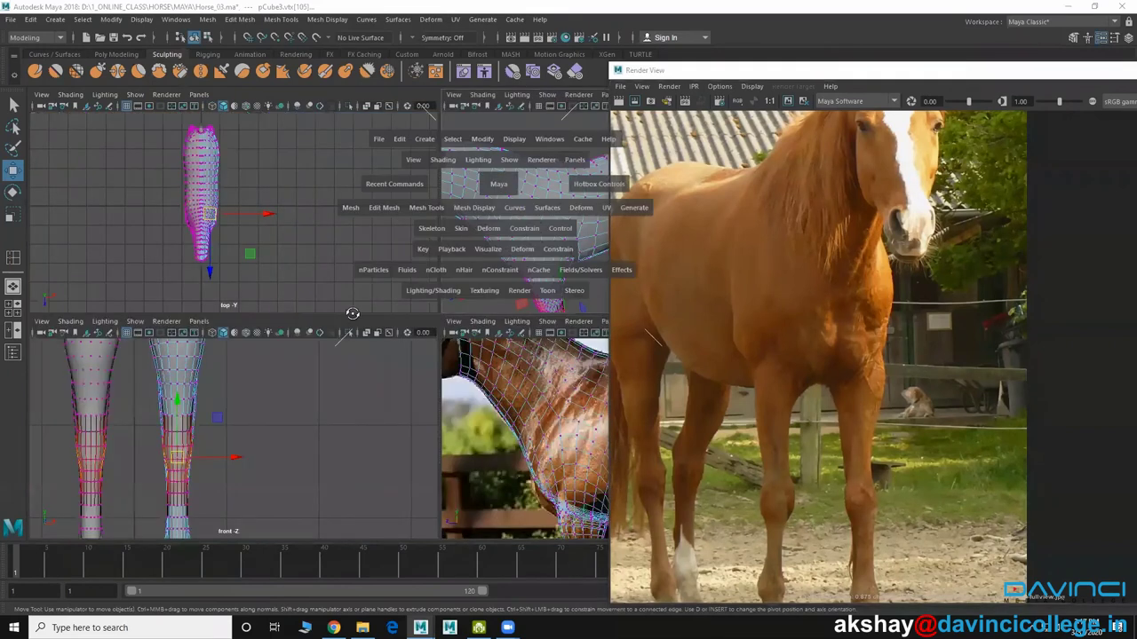
pyautogui.press('space')
# Push a chest vertex beside the foreleg outward sideways with soft selection
pyautogui.click(277, 404)
pyautogui.moveTo(350, 444)
pyautogui.keyDown('alt'); pyautogui.mouseDown()
pyautogui.moveTo(312, 375)
pyautogui.moveTo(332, 370)
pyautogui.moveTo(314, 366)
pyautogui.moveTo(346, 339)
pyautogui.mouseUp(); pyautogui.keyUp('alt')
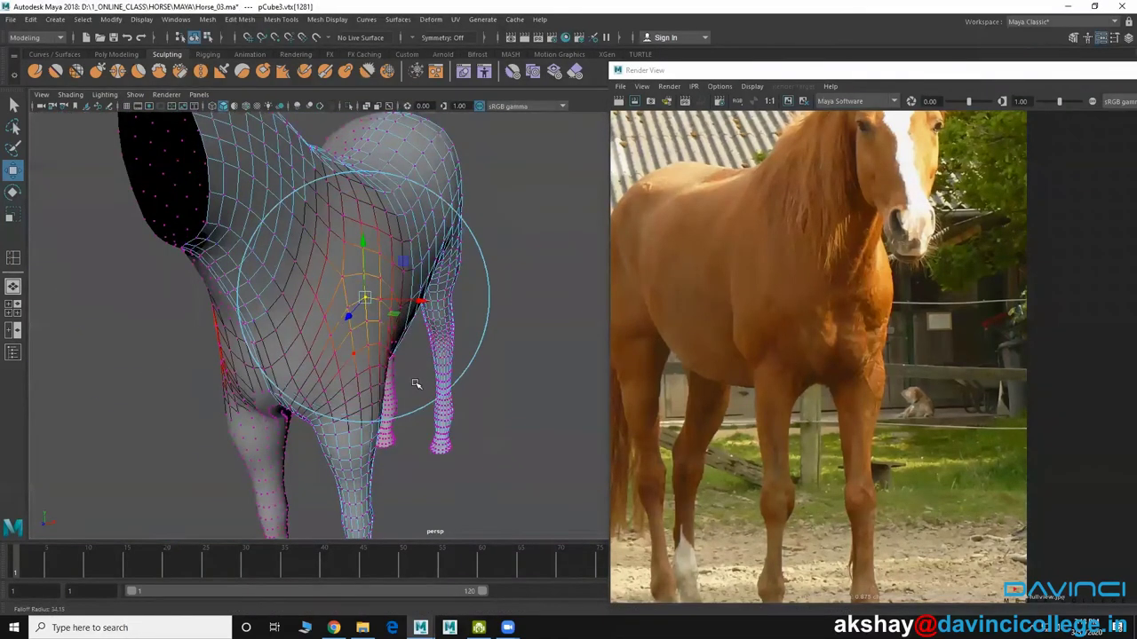
pyautogui.click(366, 326)
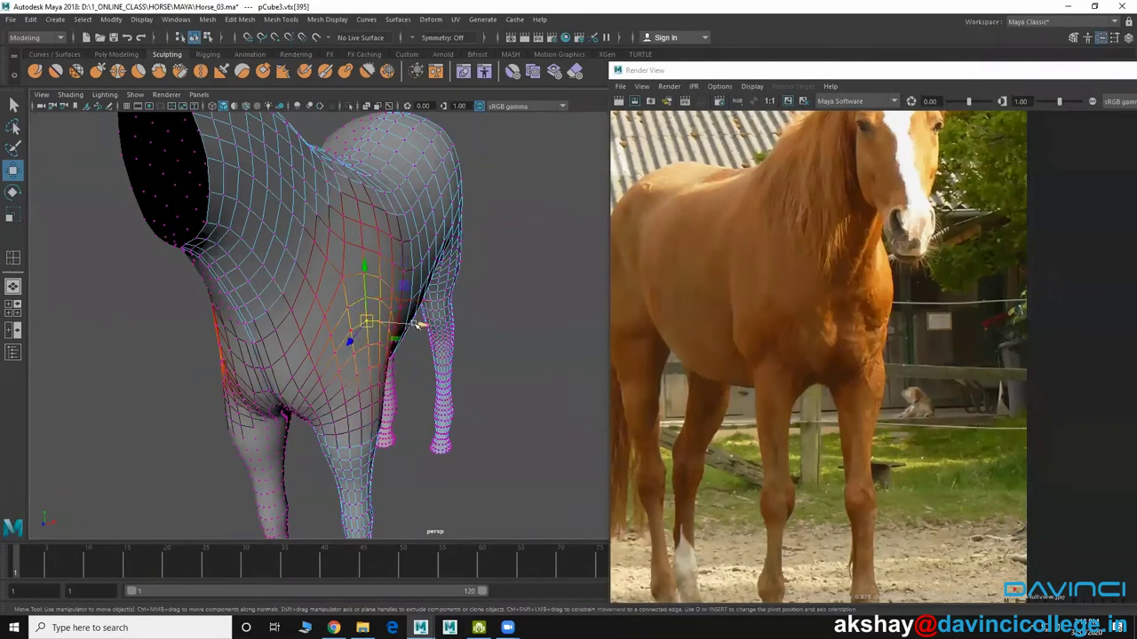
pyautogui.moveTo(418, 323); pyautogui.dragTo(429, 326)
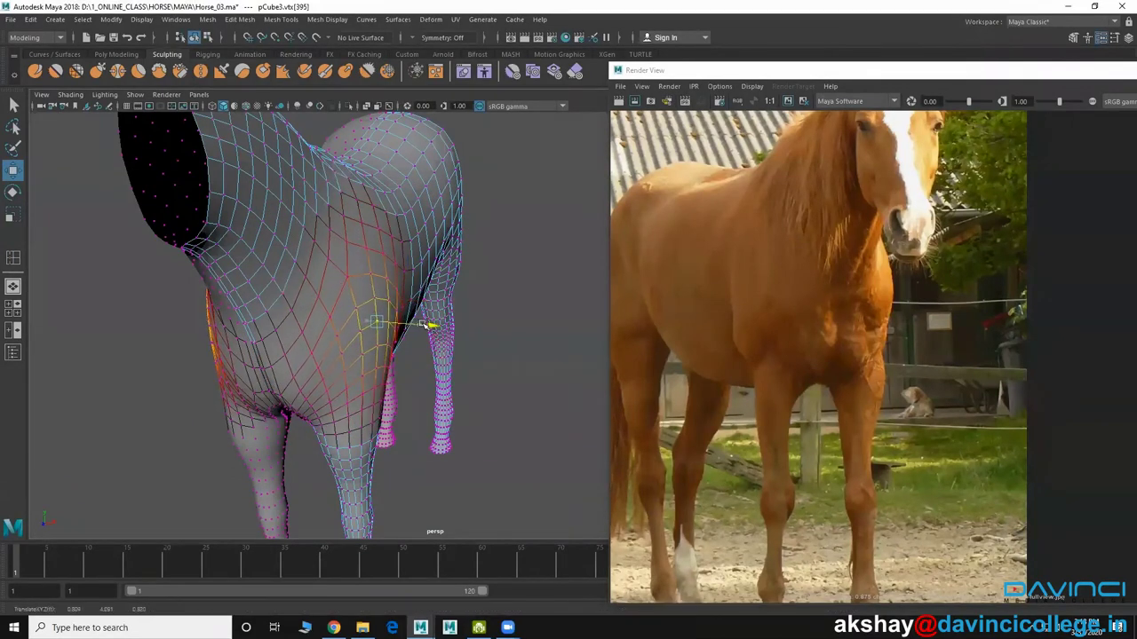
pyautogui.moveTo(431, 325)
pyautogui.keyDown('alt'); pyautogui.mouseDown()
pyautogui.moveTo(361, 342)
pyautogui.moveTo(355, 324)
pyautogui.moveTo(389, 341)
pyautogui.mouseUp(); pyautogui.keyUp('alt')
# Select vertices where the chest meets the foreleg tops and shrink the soft-selection falloff radius
pyautogui.click(375, 332)
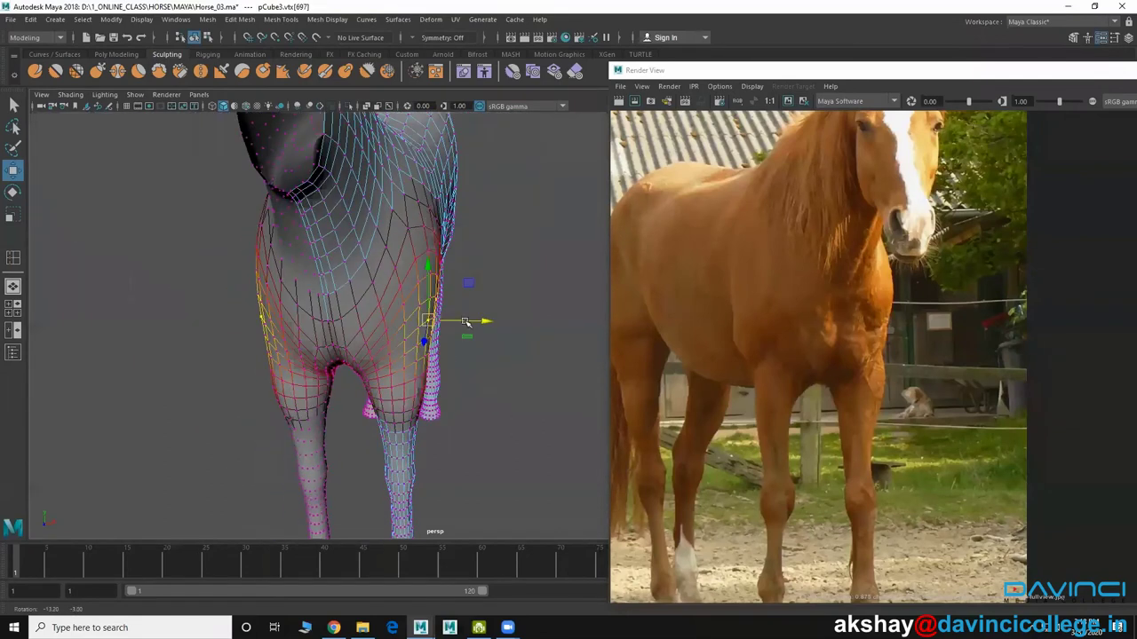
pyautogui.moveTo(465, 322)
pyautogui.keyDown('alt'); pyautogui.mouseDown()
pyautogui.moveTo(446, 333)
pyautogui.moveTo(459, 361)
pyautogui.moveTo(432, 355)
pyautogui.moveTo(427, 264)
pyautogui.moveTo(396, 319)
pyautogui.mouseUp(); pyautogui.keyUp('alt')
pyautogui.click(431, 263)
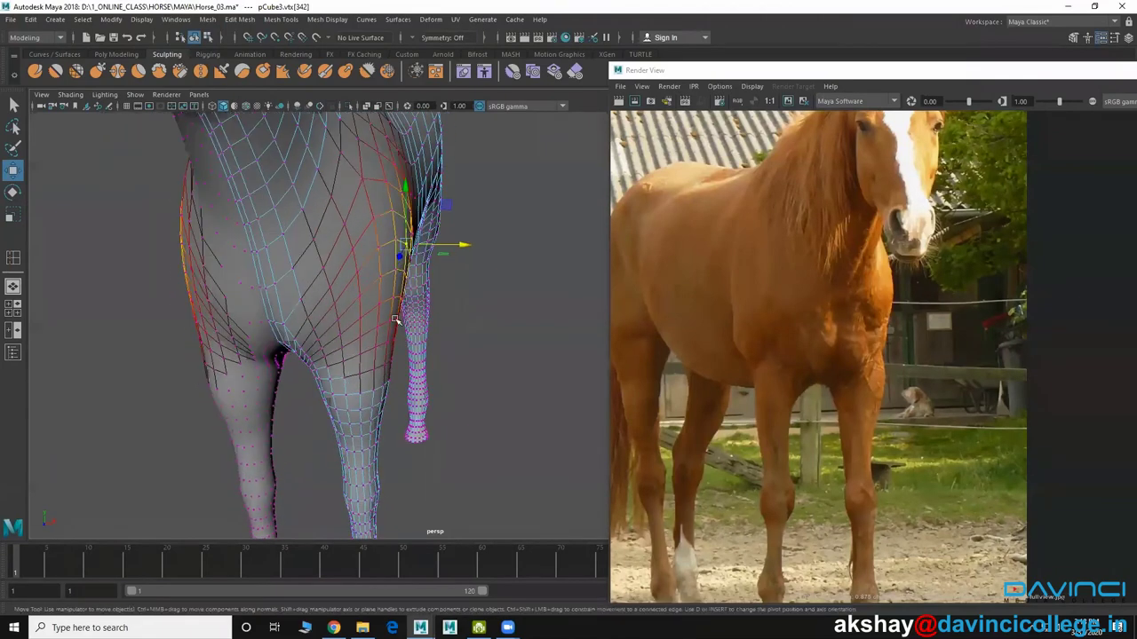
pyautogui.click(394, 320)
pyautogui.moveTo(421, 358); pyautogui.dragTo(444, 320)
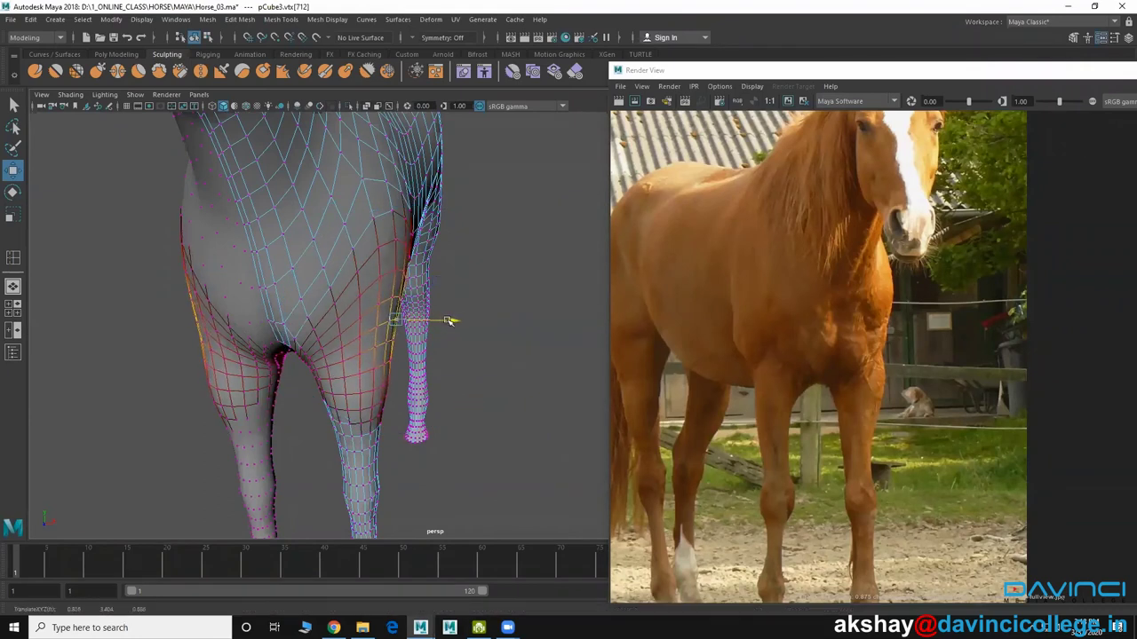
pyautogui.moveTo(452, 373)
pyautogui.mouseDown()
pyautogui.moveTo(445, 320)
pyautogui.moveTo(395, 327)
pyautogui.moveTo(396, 348)
pyautogui.moveTo(448, 340)
pyautogui.moveTo(322, 348)
pyautogui.moveTo(350, 293)
pyautogui.moveTo(297, 330)
pyautogui.moveTo(315, 338)
pyautogui.mouseUp()
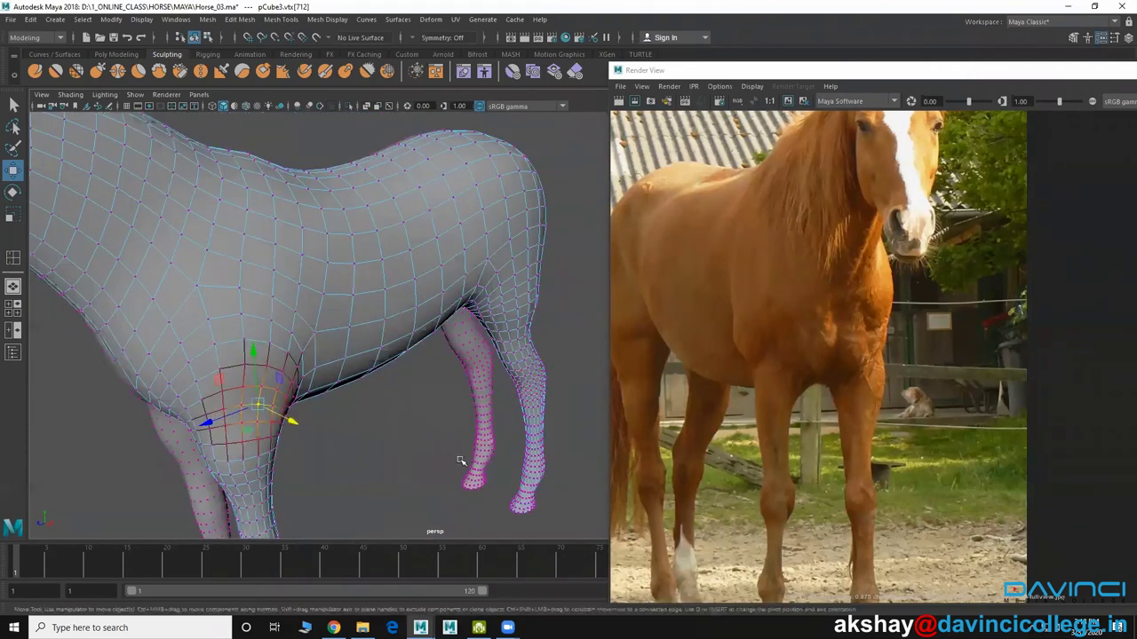
# Pull a shoulder vertex up and back, then nudge it slightly sideways
pyautogui.press('space')
pyautogui.press('space')
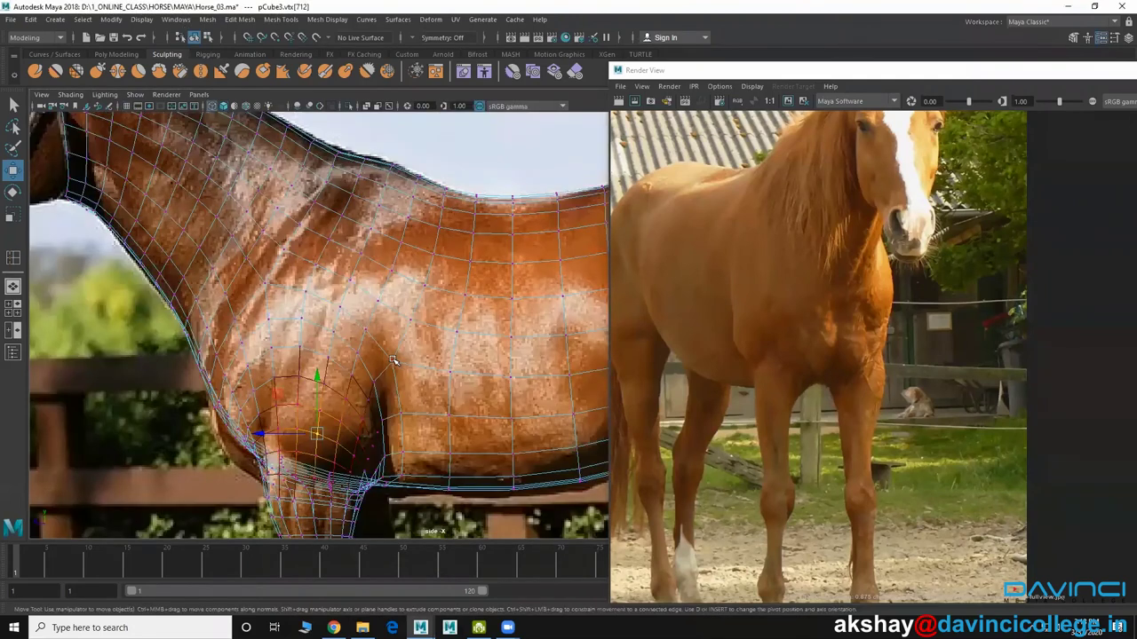
pyautogui.click(393, 362)
pyautogui.moveTo(410, 318); pyautogui.dragTo(432, 263, button='middle')
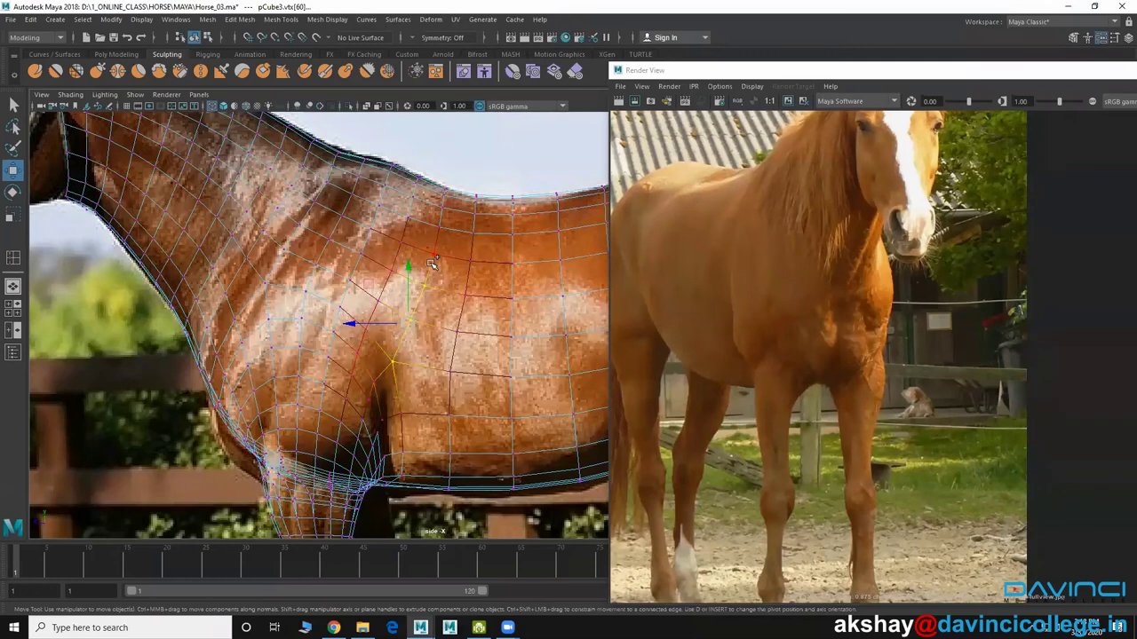
pyautogui.press('space')
pyautogui.press('space')
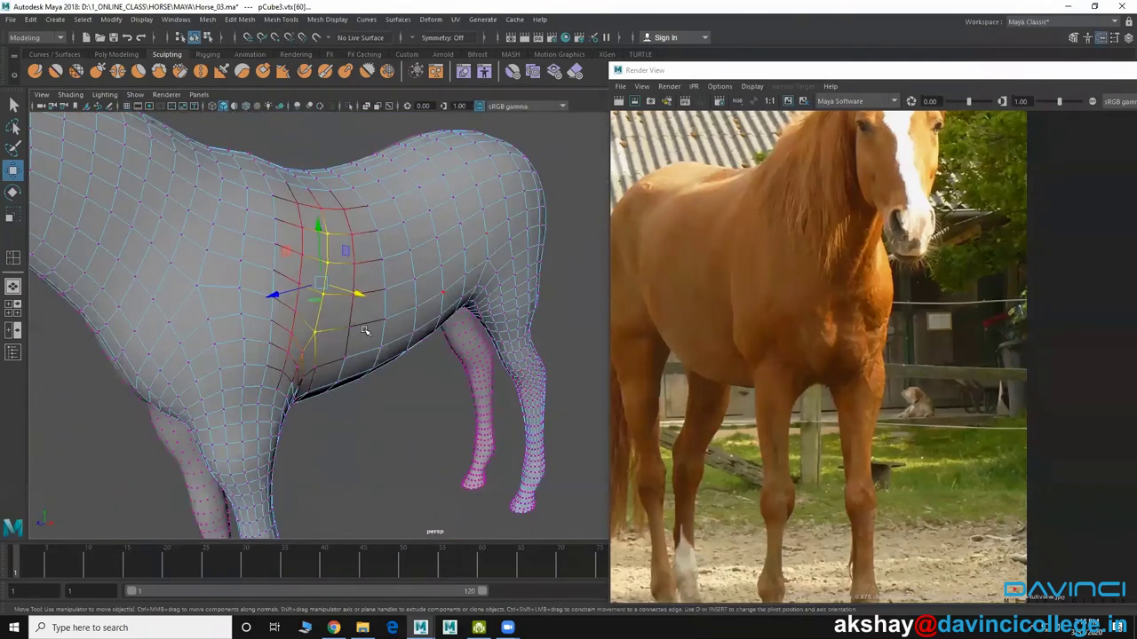
pyautogui.keyDown('alt'); pyautogui.moveTo(364, 330); pyautogui.dragTo(358, 327); pyautogui.keyUp('alt')
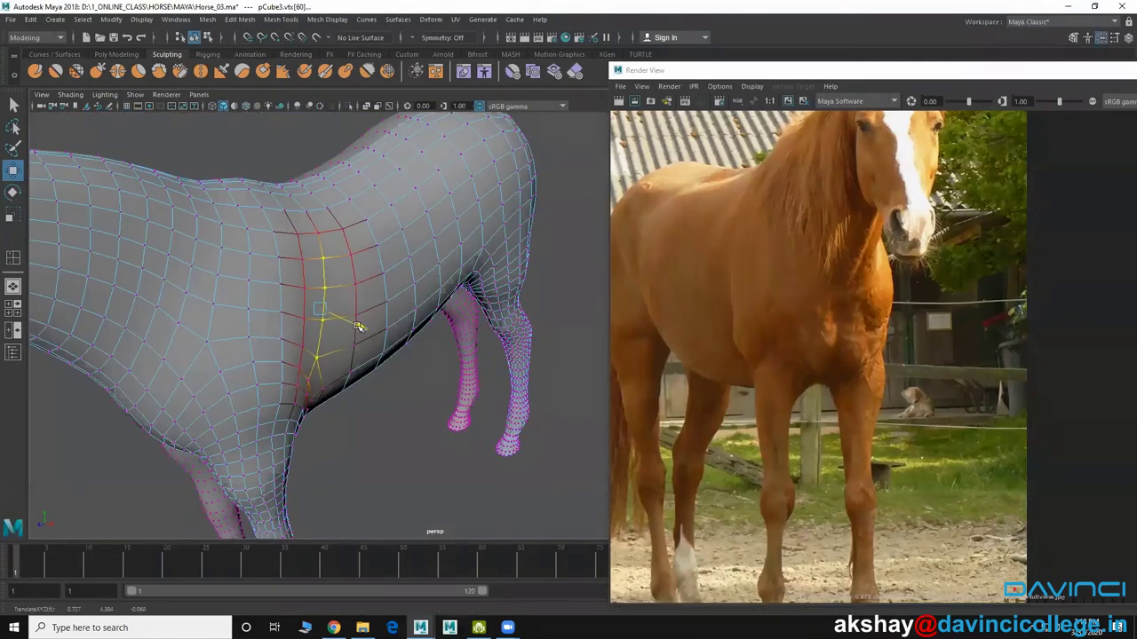
pyautogui.moveTo(358, 327); pyautogui.dragTo(360, 327, button='middle')
# Zoom in and select further vertices higher up the shoulder
pyautogui.scroll(3, 328, 328)
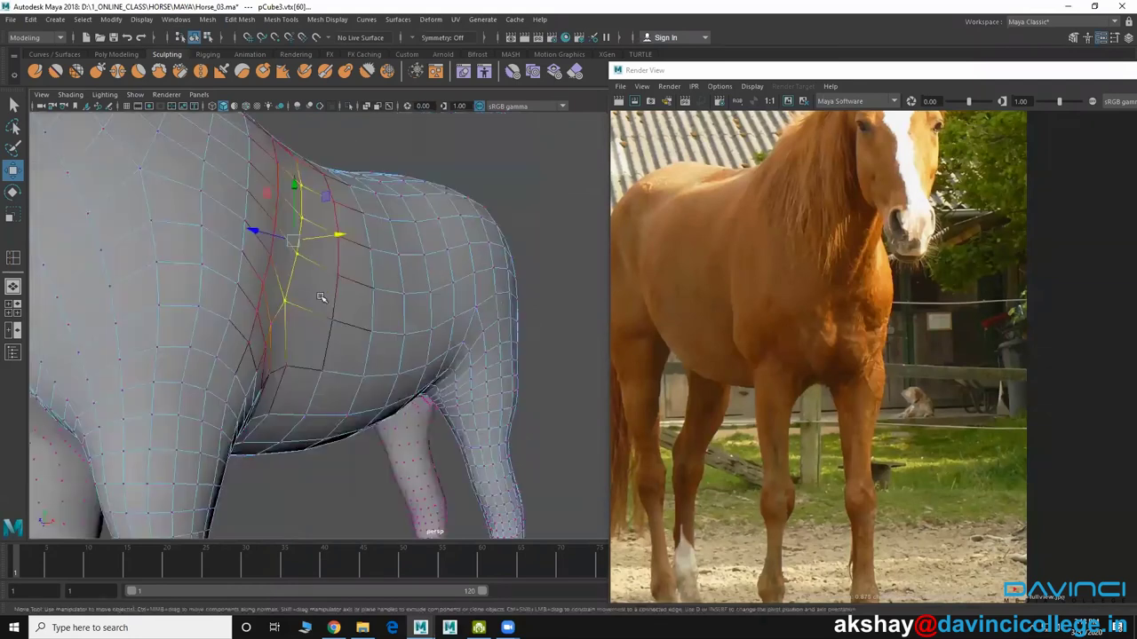
pyautogui.keyDown('alt'); pyautogui.moveTo(328, 329); pyautogui.dragTo(282, 197); pyautogui.keyUp('alt')
pyautogui.click(295, 196)
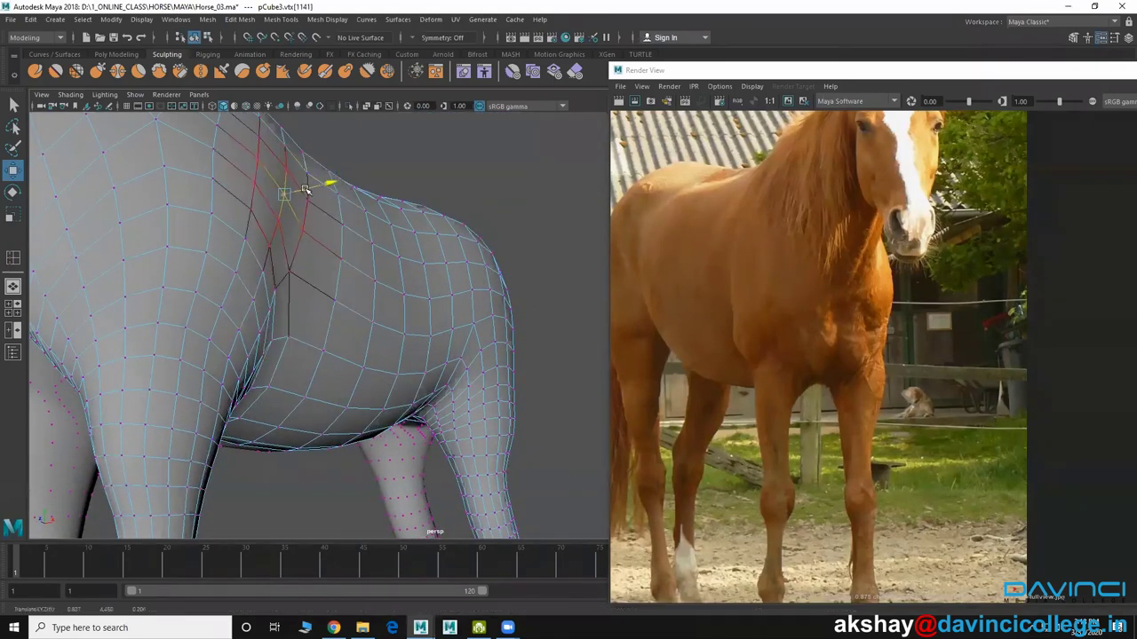
pyautogui.click(275, 243)
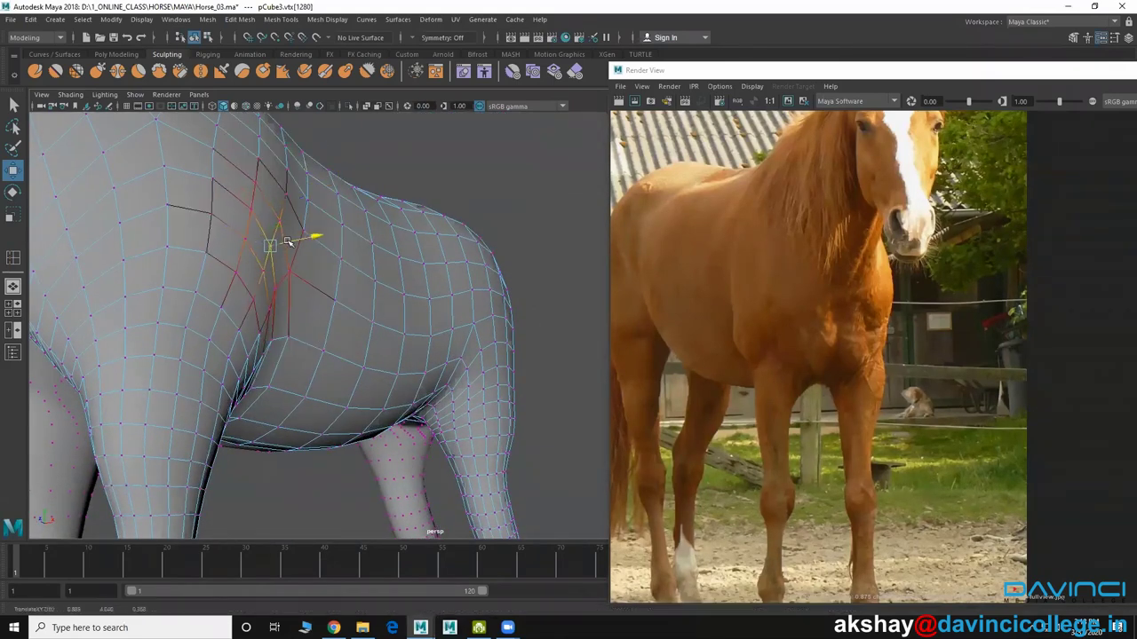
pyautogui.moveTo(296, 237)
pyautogui.keyDown('alt'); pyautogui.mouseDown()
pyautogui.moveTo(306, 286)
pyautogui.moveTo(293, 302)
pyautogui.moveTo(298, 330)
pyautogui.moveTo(251, 341)
pyautogui.moveTo(306, 352)
pyautogui.moveTo(364, 342)
pyautogui.moveTo(338, 369)
pyautogui.moveTo(313, 370)
pyautogui.moveTo(387, 330)
pyautogui.moveTo(391, 283)
pyautogui.mouseUp(); pyautogui.keyUp('alt')
pyautogui.click(295, 302)
# Lift the two withers vertices upward into a raised ridge
pyautogui.click(388, 306)
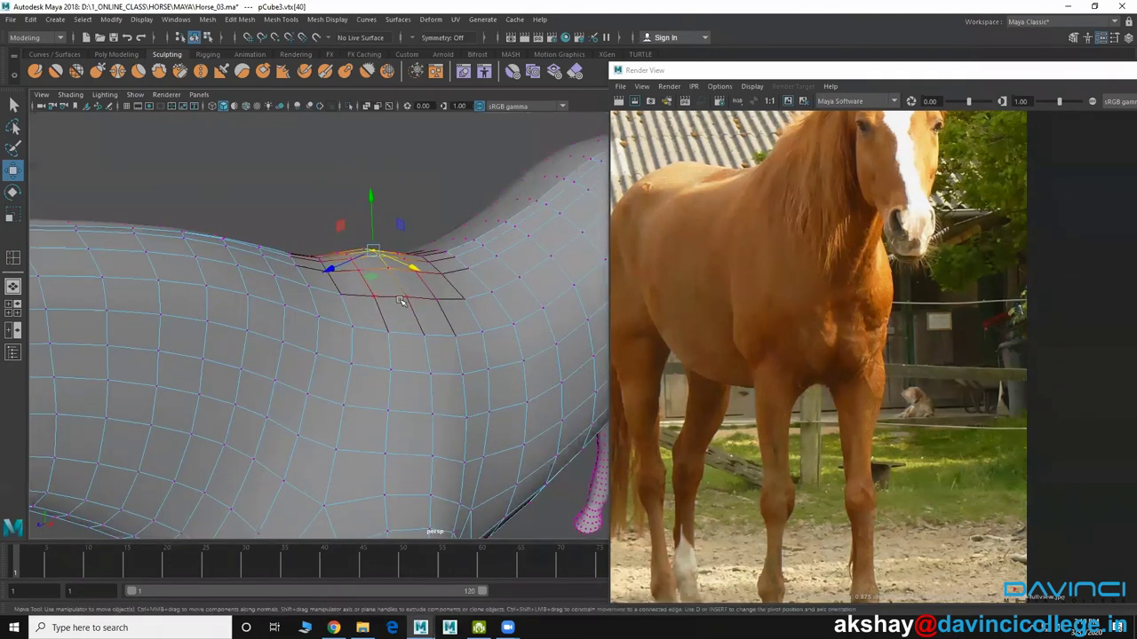
pyautogui.moveTo(372, 204)
pyautogui.mouseDown()
pyautogui.moveTo(411, 311)
pyautogui.moveTo(473, 322)
pyautogui.moveTo(463, 282)
pyautogui.mouseUp()
pyautogui.click(459, 342)
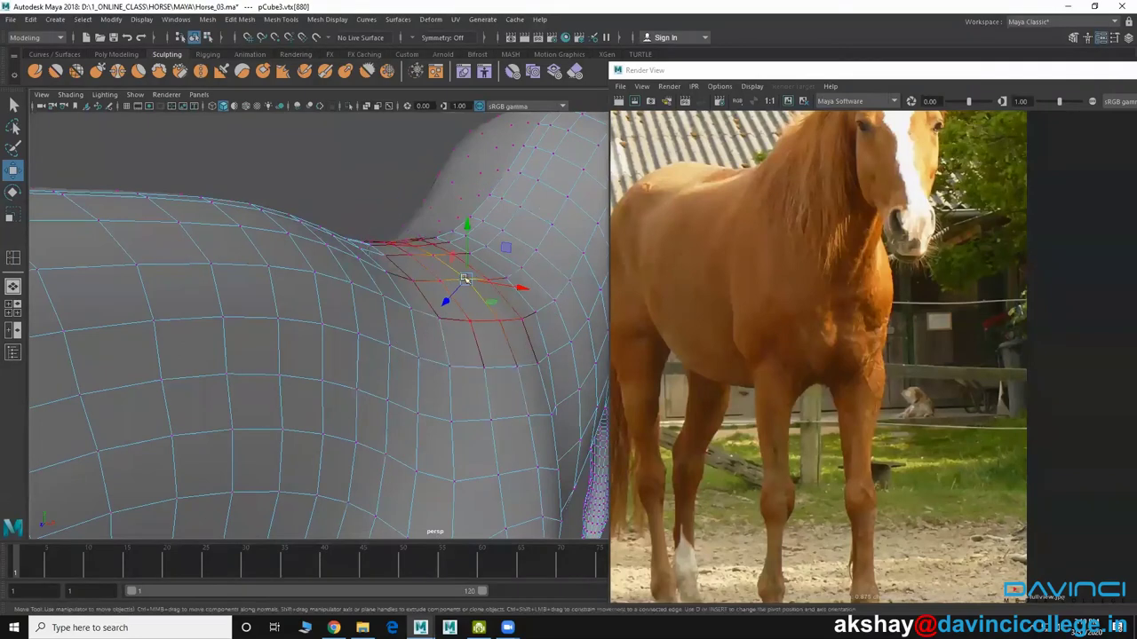
pyautogui.moveTo(468, 227)
pyautogui.mouseDown()
pyautogui.moveTo(470, 214)
pyautogui.moveTo(380, 273)
pyautogui.moveTo(400, 325)
pyautogui.moveTo(359, 210)
pyautogui.moveTo(403, 213)
pyautogui.mouseUp()
# Lower the withers vertex slightly with a smaller falloff and move its neighbour up and outward
pyautogui.hotkey('ctrl', 'space')
pyautogui.keyDown('alt'); pyautogui.moveTo(446, 281); pyautogui.dragTo(342, 293); pyautogui.keyUp('alt')
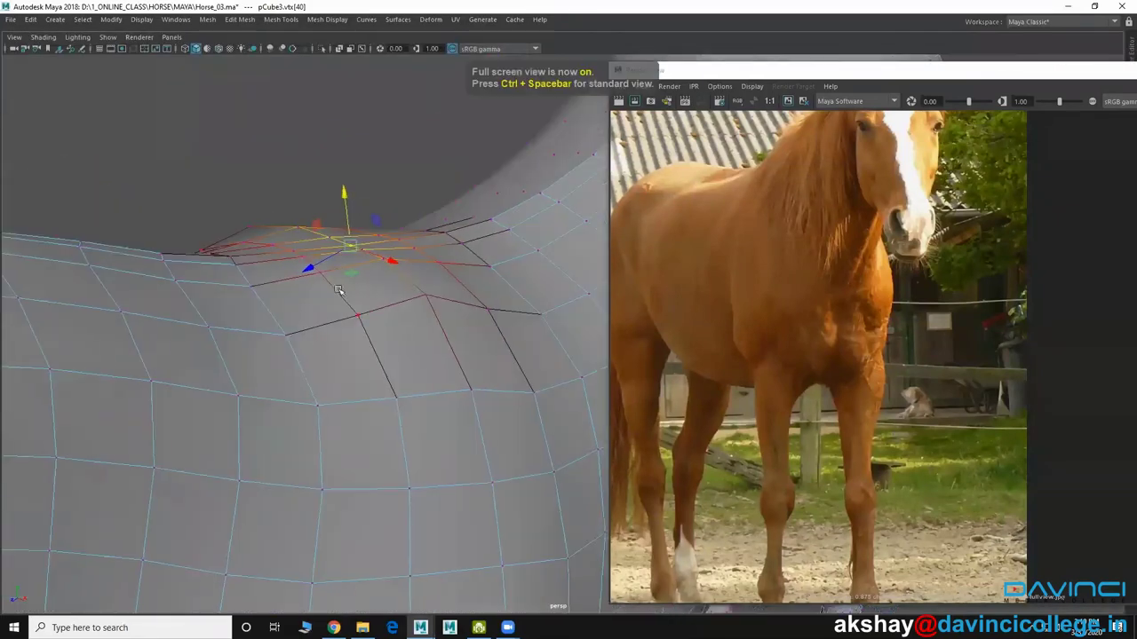
pyautogui.moveTo(344, 193); pyautogui.dragTo(344, 205)
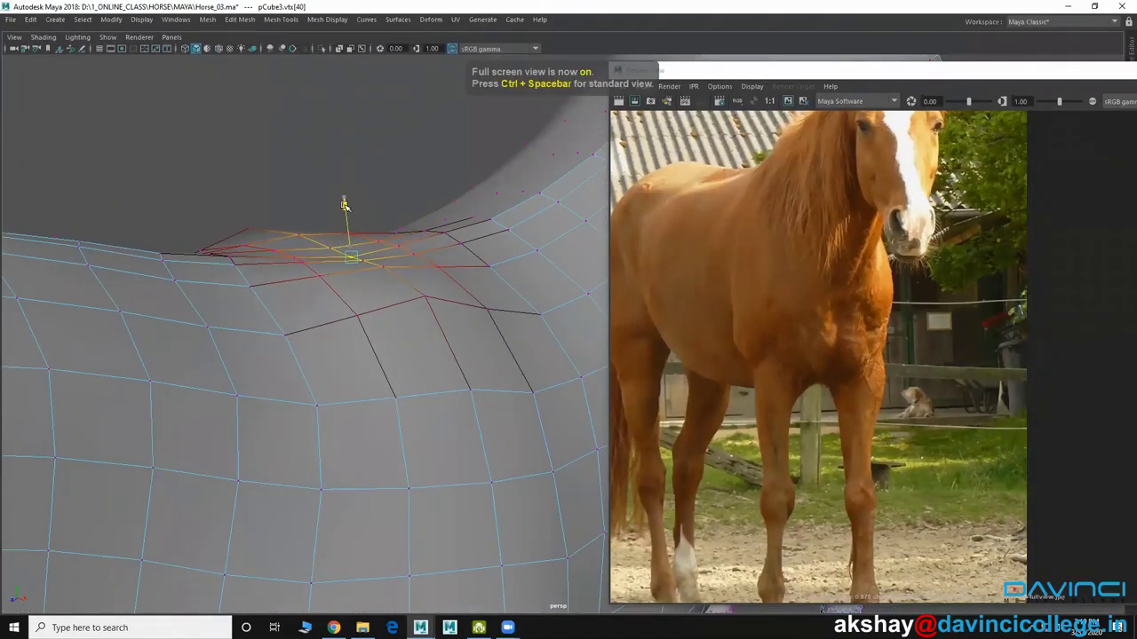
pyautogui.moveTo(329, 254)
pyautogui.mouseDown()
pyautogui.moveTo(344, 226)
pyautogui.moveTo(345, 275)
pyautogui.moveTo(396, 387)
pyautogui.mouseUp()
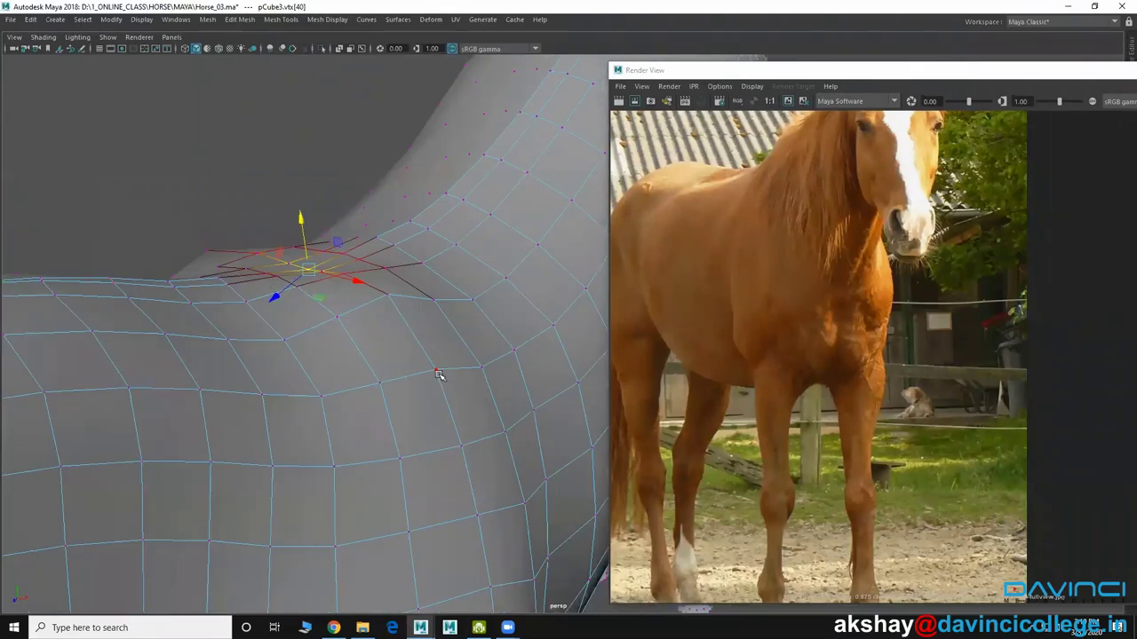
pyautogui.moveTo(441, 375)
pyautogui.keyDown('alt'); pyautogui.mouseDown()
pyautogui.moveTo(426, 370)
pyautogui.moveTo(459, 337)
pyautogui.mouseUp(); pyautogui.keyUp('alt')
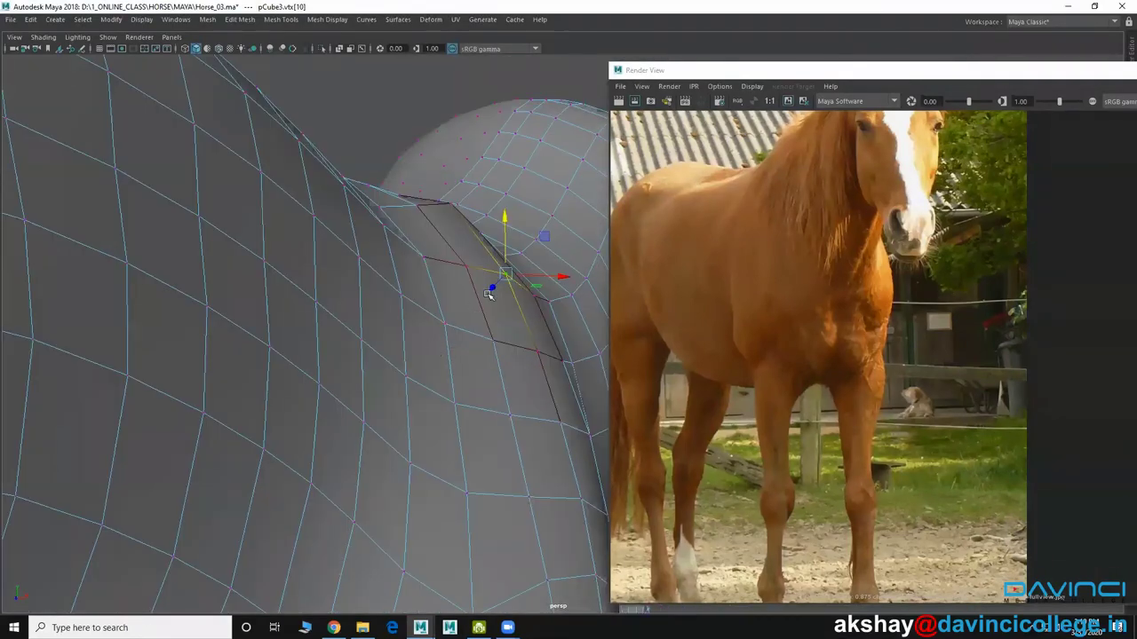
pyautogui.moveTo(505, 277)
pyautogui.mouseDown()
pyautogui.moveTo(520, 270)
pyautogui.moveTo(311, 362)
pyautogui.moveTo(399, 372)
pyautogui.moveTo(408, 346)
pyautogui.moveTo(423, 349)
pyautogui.moveTo(348, 343)
pyautogui.mouseUp()
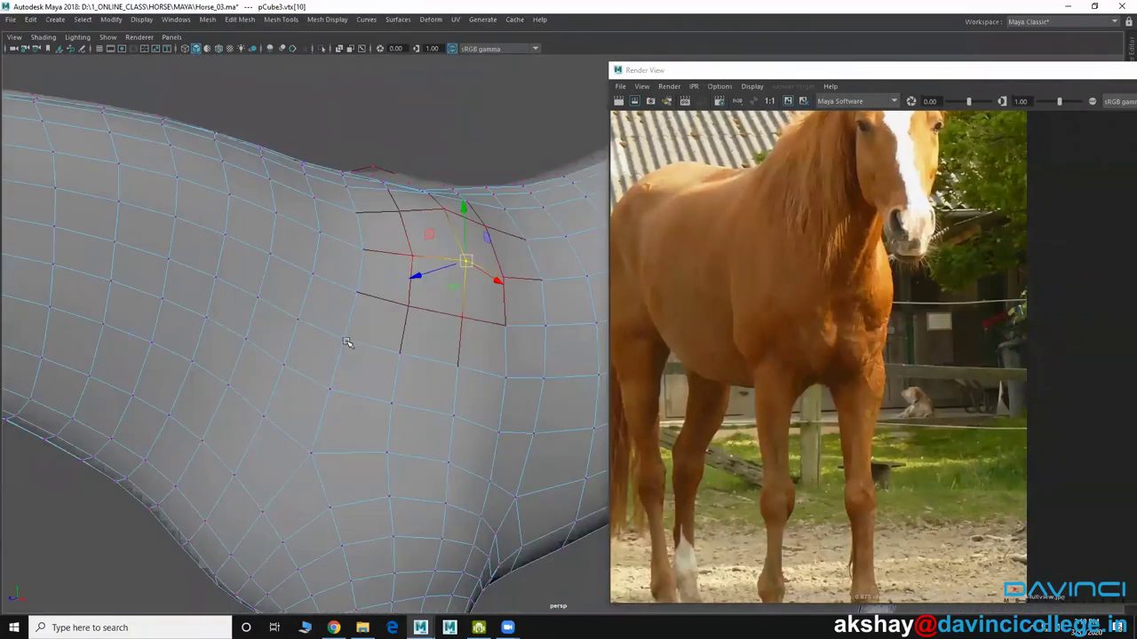
# In the side view, move neck and shoulder vertices to match the photo's shoulder line
pyautogui.press('space')
pyautogui.press('space')
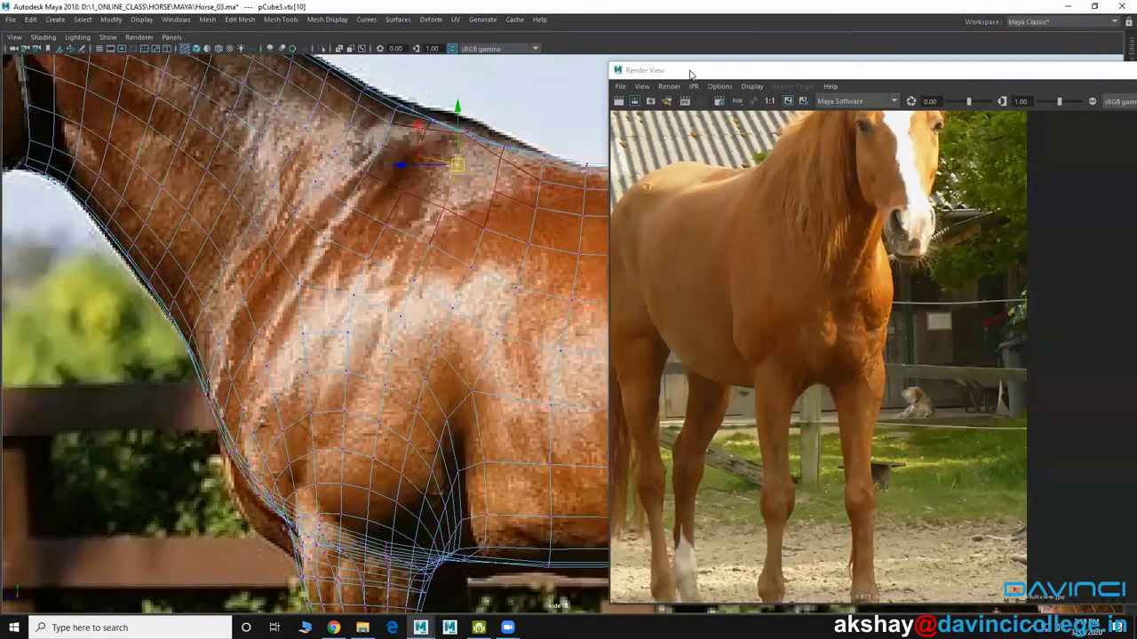
pyautogui.moveTo(690, 73); pyautogui.dragTo(806, 77)
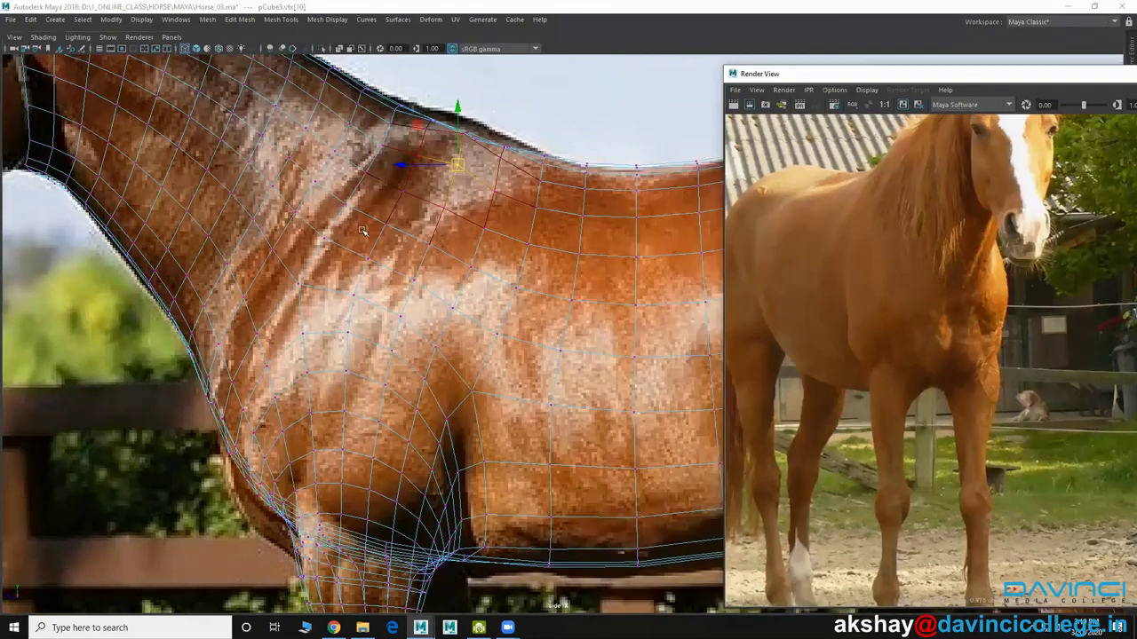
pyautogui.click(323, 240)
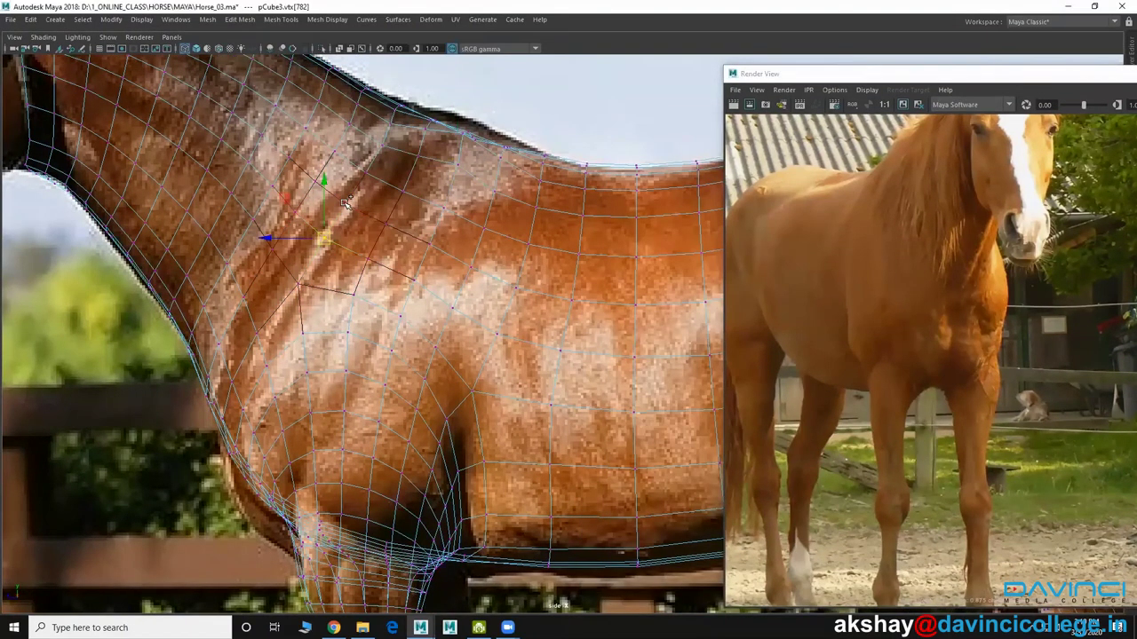
pyautogui.click(345, 203)
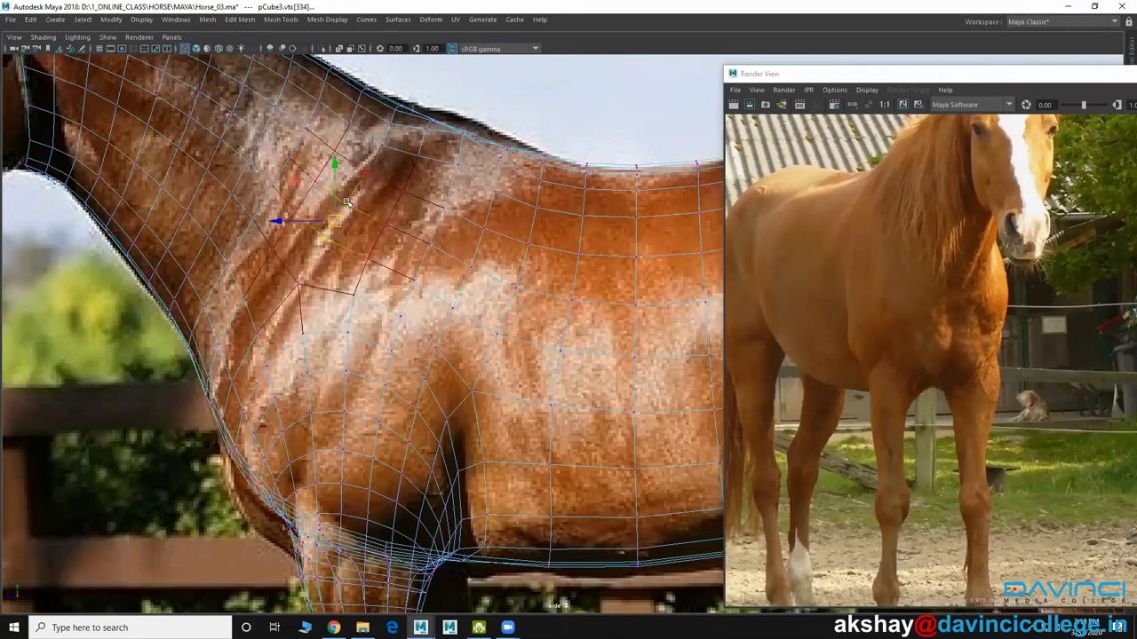
pyautogui.click(316, 251)
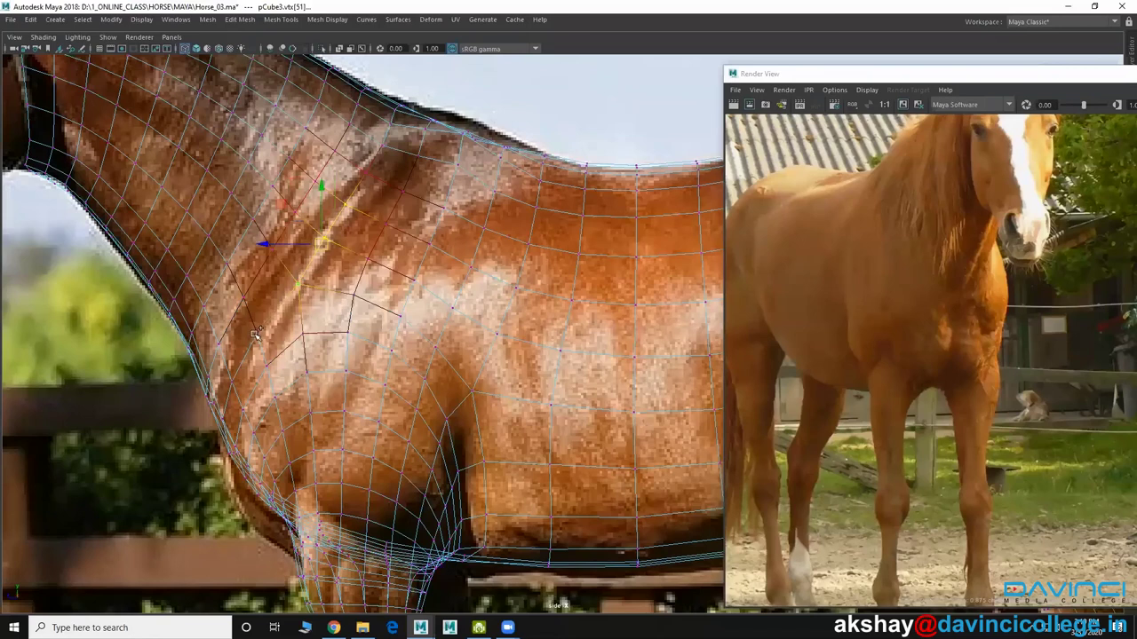
pyautogui.moveTo(256, 333); pyautogui.dragTo(256, 334, button='middle')
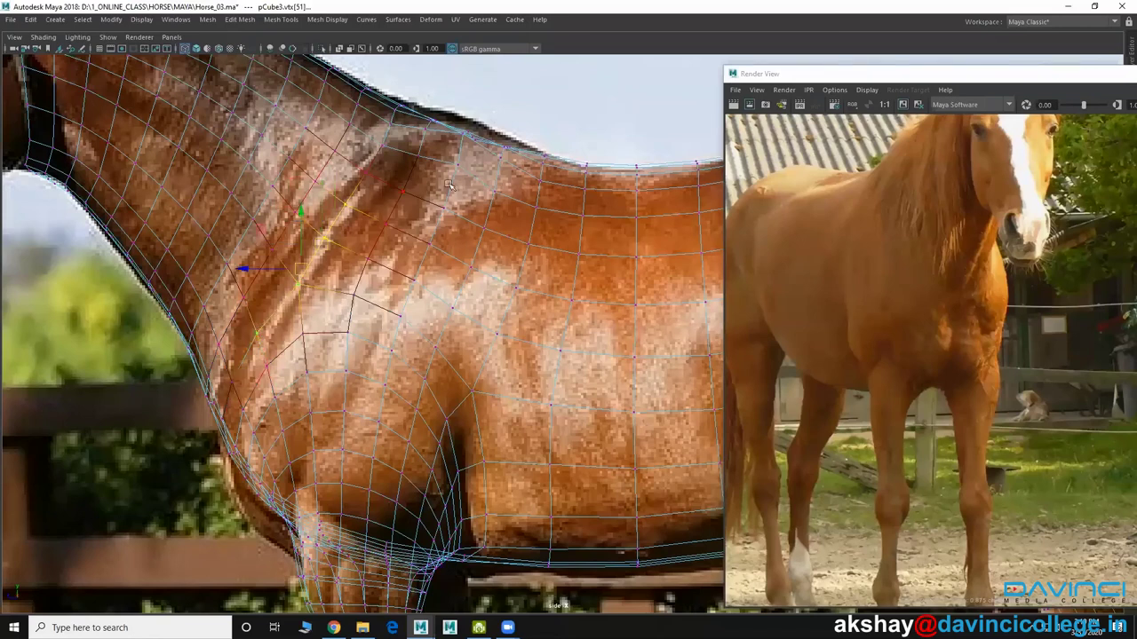
pyautogui.moveTo(549, 151)
pyautogui.keyDown('alt'); pyautogui.mouseDown()
pyautogui.moveTo(305, 305)
pyautogui.moveTo(293, 292)
pyautogui.mouseUp(); pyautogui.keyUp('alt')
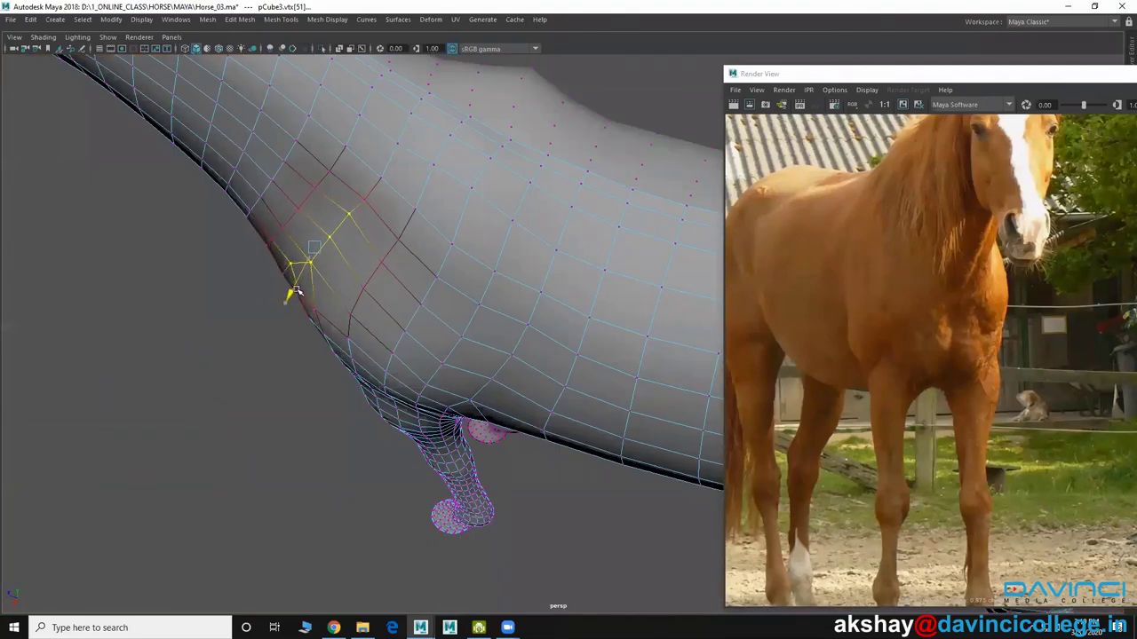
# Raise a chest-side vertex slightly and select neighbouring shoulder vertices to refine
pyautogui.click(381, 179)
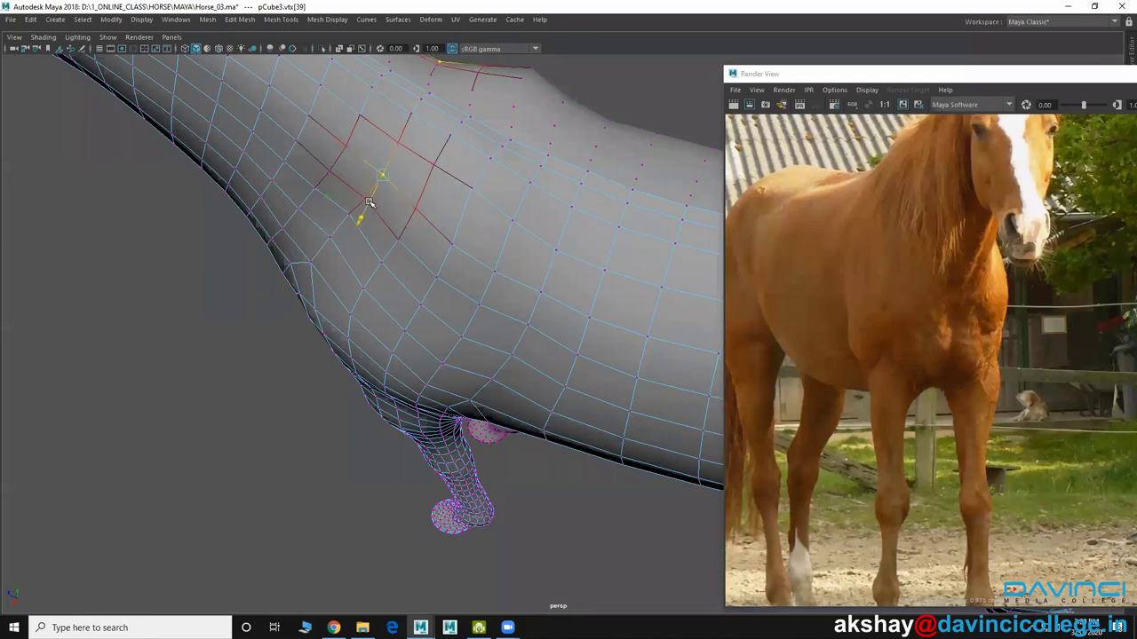
pyautogui.moveTo(362, 213); pyautogui.dragTo(364, 197)
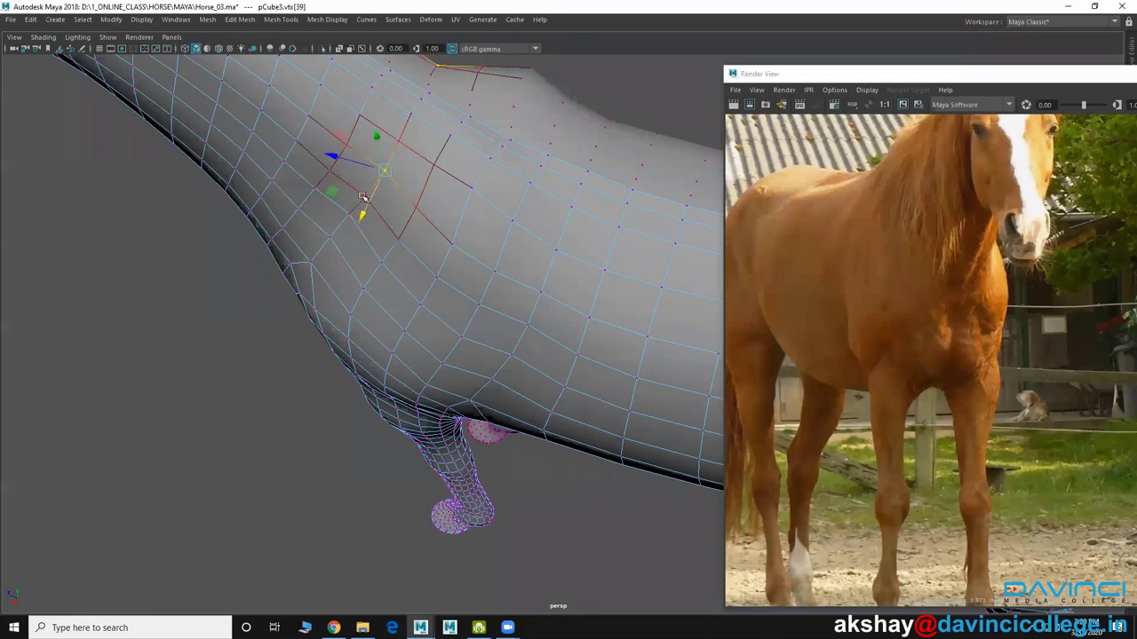
pyautogui.click(364, 204)
pyautogui.moveTo(403, 250)
pyautogui.keyDown('alt'); pyautogui.mouseDown()
pyautogui.moveTo(374, 231)
pyautogui.moveTo(435, 283)
pyautogui.mouseUp(); pyautogui.keyUp('alt')
pyautogui.click(412, 244)
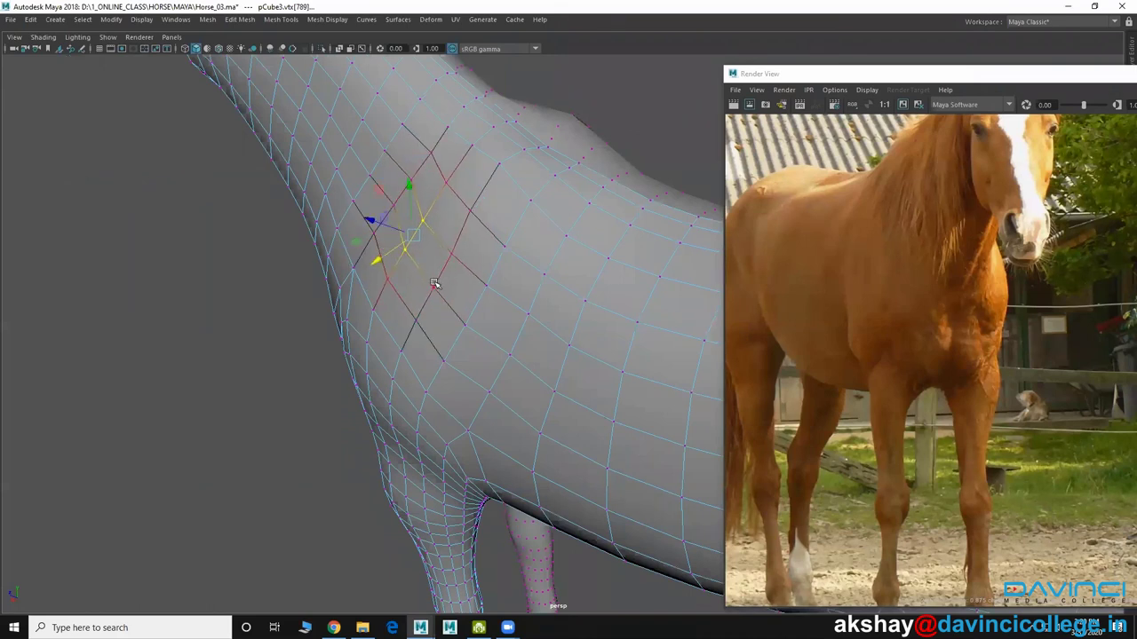
pyautogui.click(435, 278)
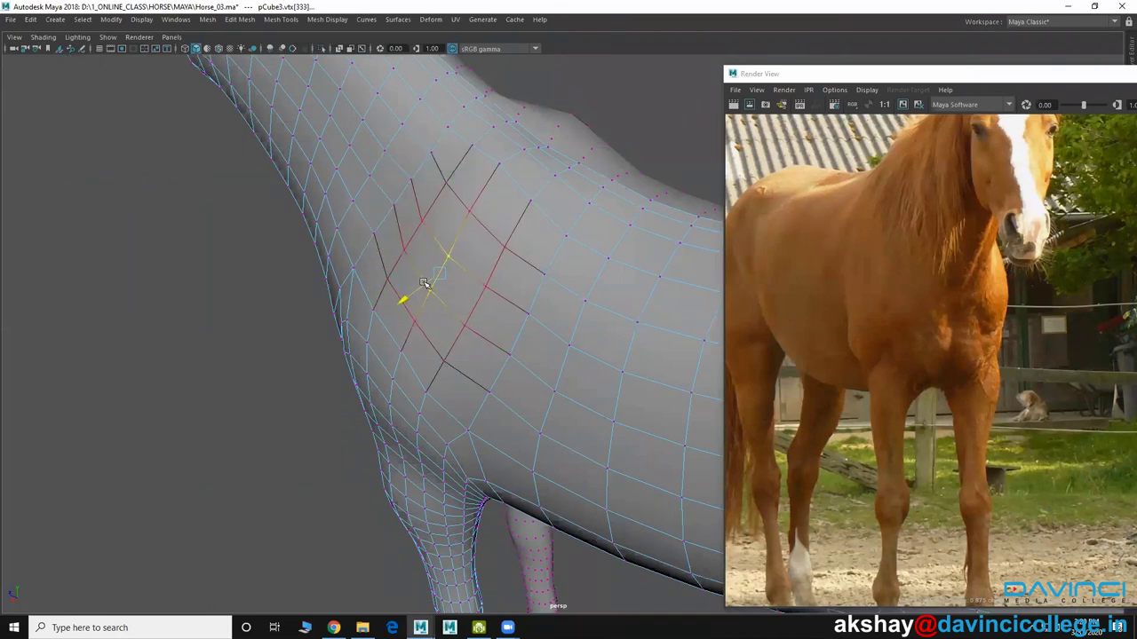
pyautogui.moveTo(425, 282)
pyautogui.keyDown('alt'); pyautogui.mouseDown()
pyautogui.moveTo(468, 203)
pyautogui.moveTo(337, 279)
pyautogui.moveTo(337, 293)
pyautogui.mouseUp(); pyautogui.keyUp('alt')
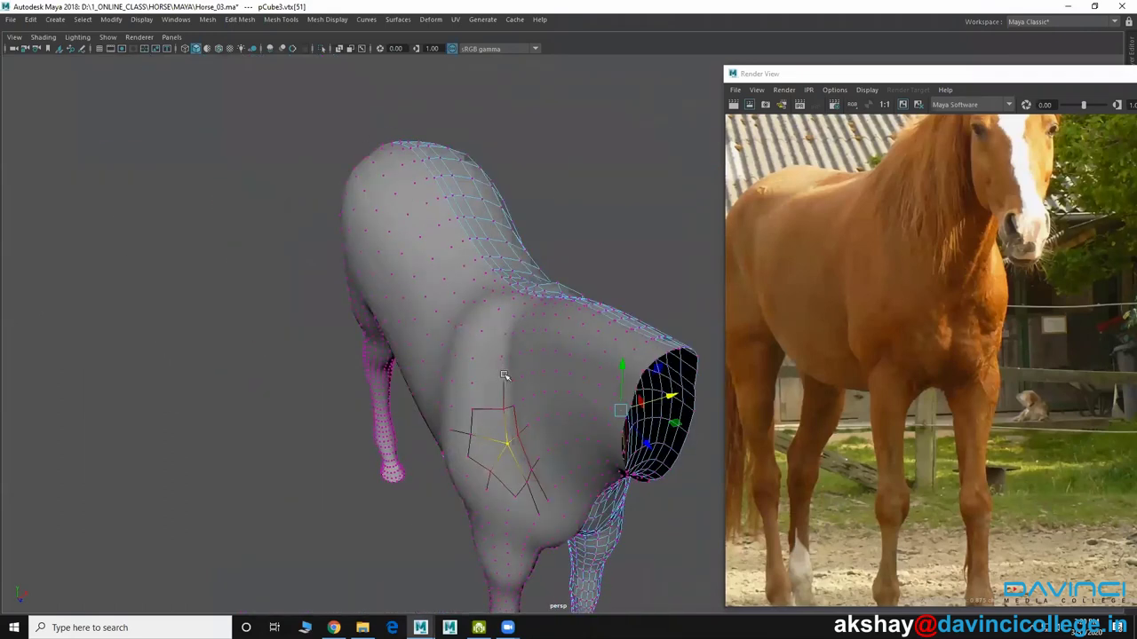
# Switch to edge selection and pull the edge patch on the body outline upward
pyautogui.moveTo(500, 260)
pyautogui.mouseDown(button='right')
pyautogui.moveTo(519, 297)
pyautogui.moveTo(543, 242)
pyautogui.mouseUp(button='right')
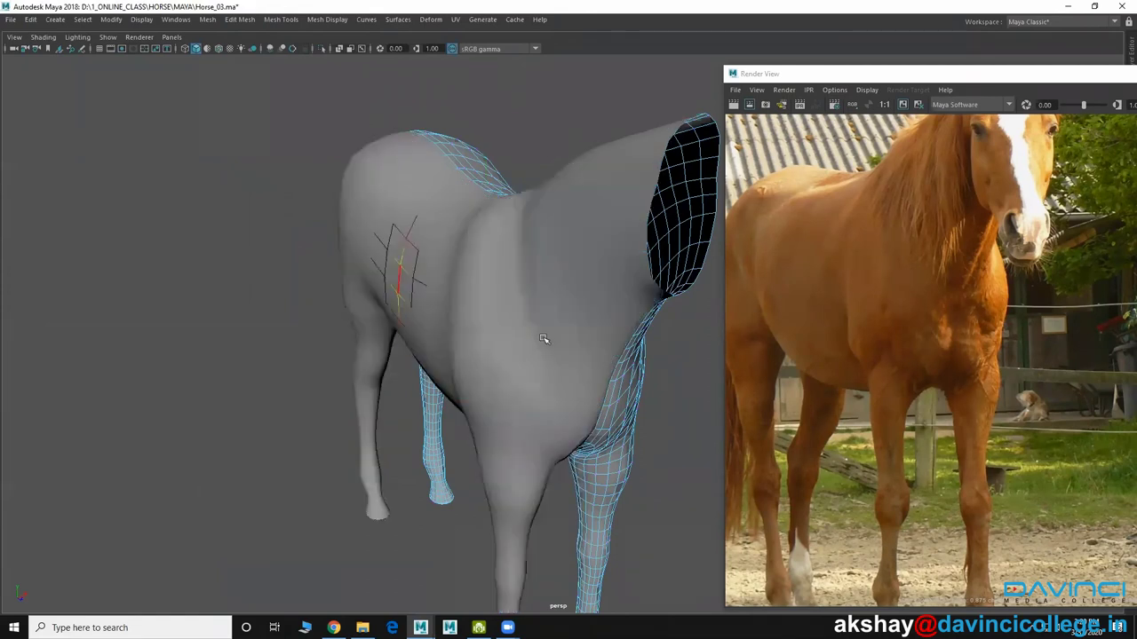
pyautogui.keyDown('alt'); pyautogui.moveTo(543, 338); pyautogui.dragTo(405, 266); pyautogui.keyUp('alt')
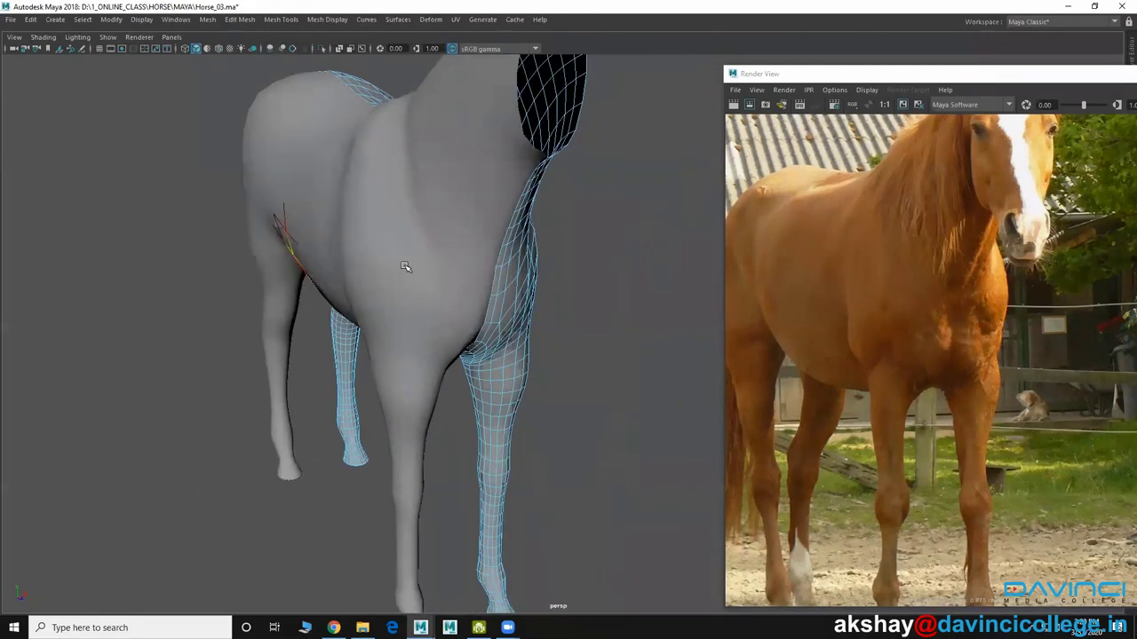
pyautogui.press('b')
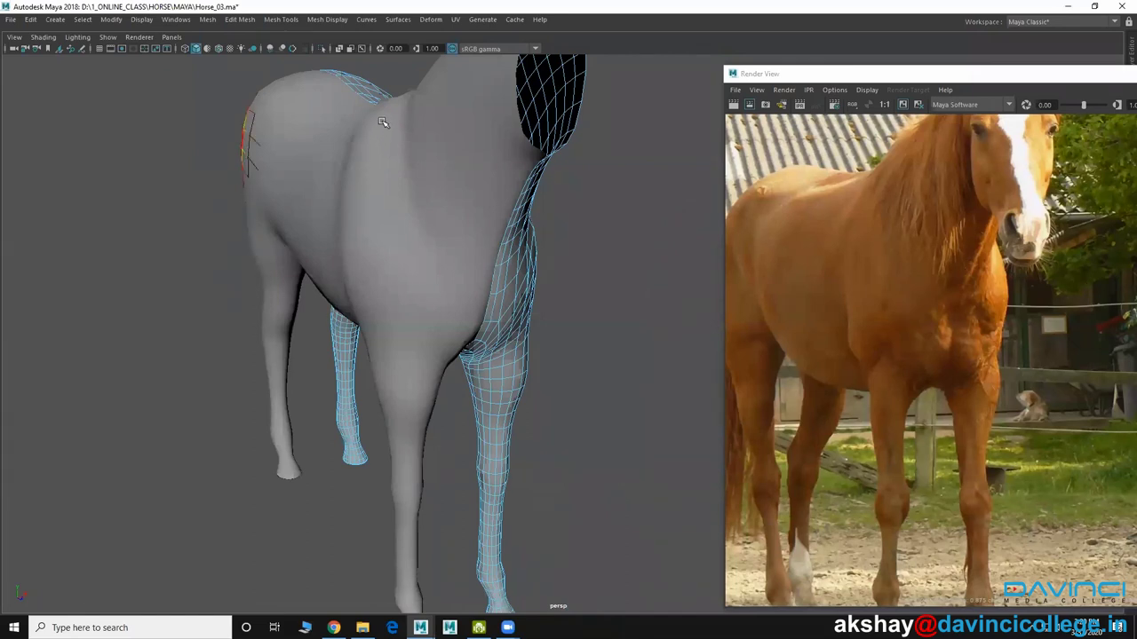
pyautogui.moveTo(382, 122)
pyautogui.mouseDown(button='middle')
pyautogui.moveTo(394, 113)
pyautogui.moveTo(393, 236)
pyautogui.moveTo(414, 332)
pyautogui.mouseUp(button='middle')
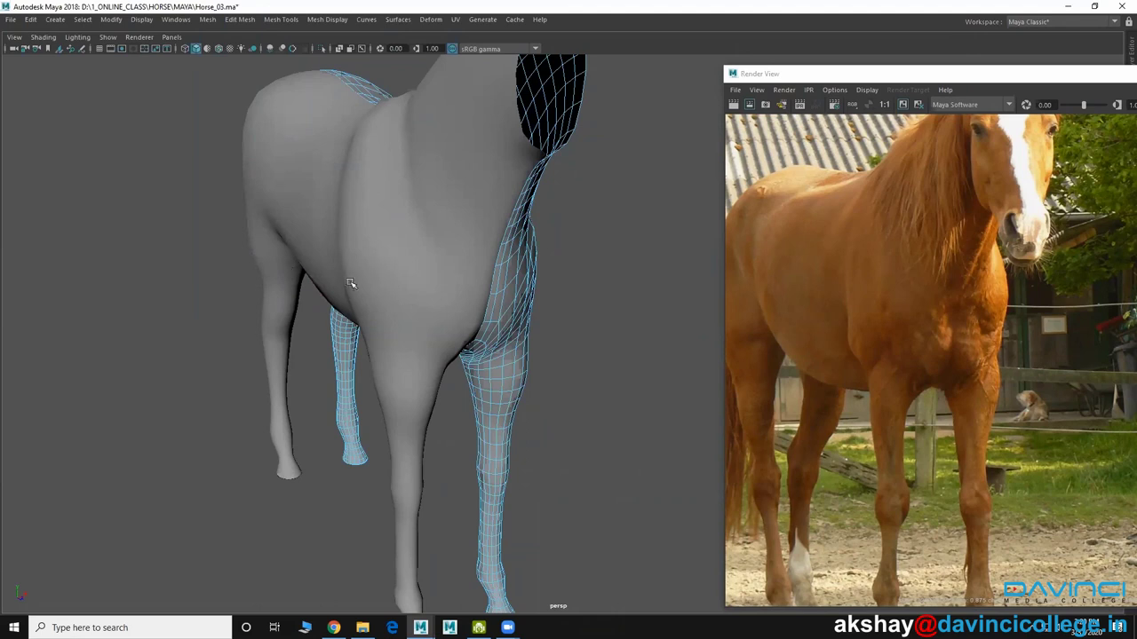